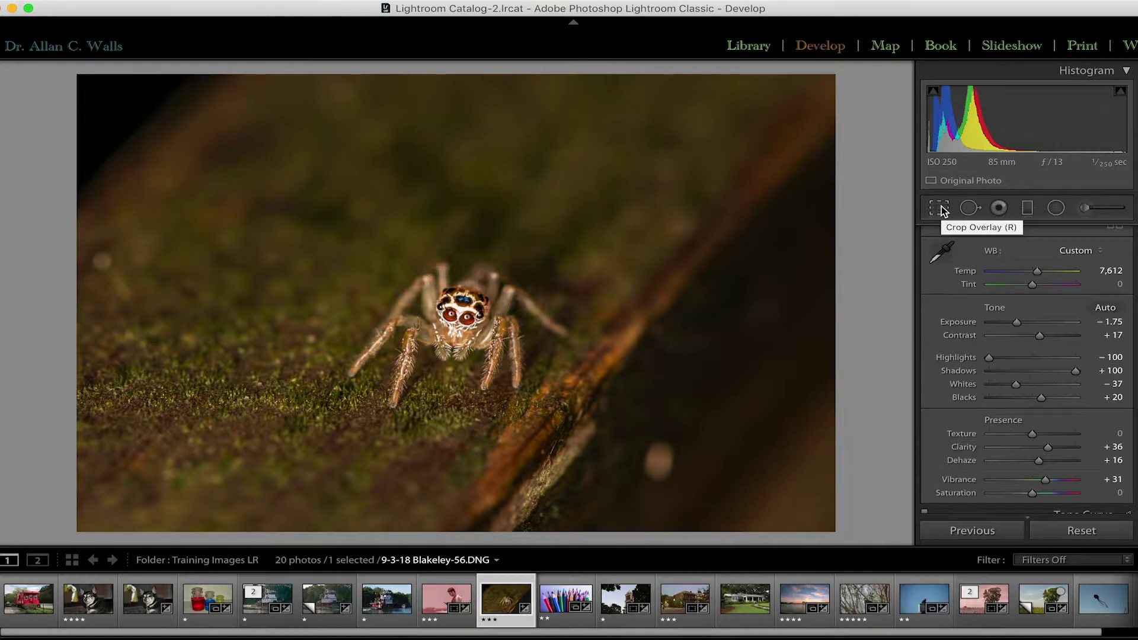
# Step: Activate the crop tool on the spider photo and cycle through all its guide overlays, ending on the Grid overlay
pyautogui.click(940, 208)
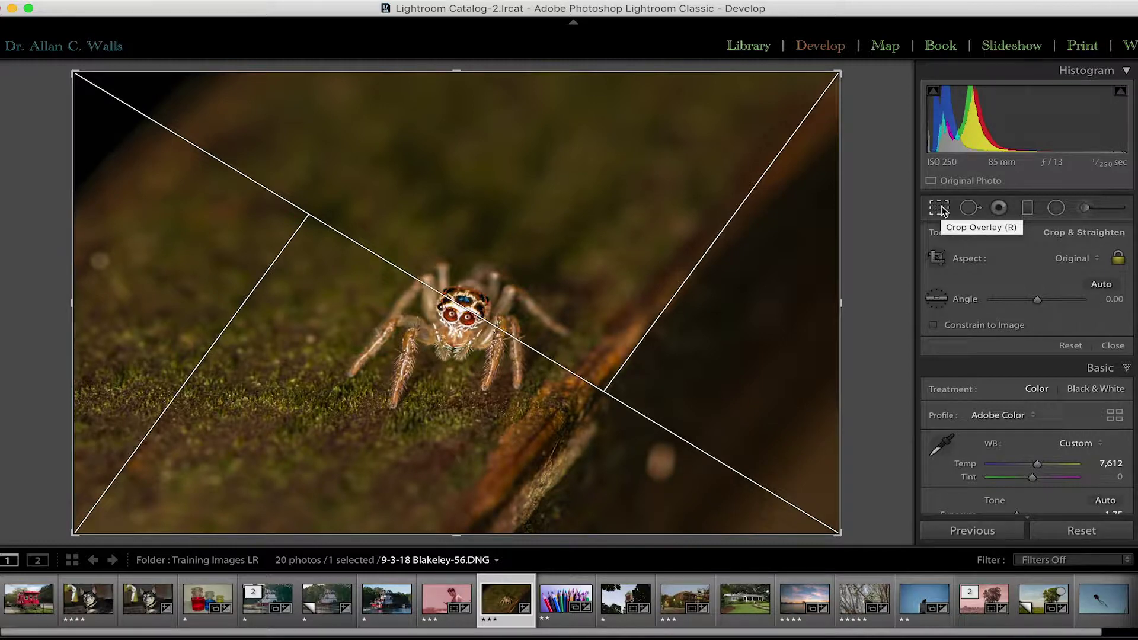
pyautogui.press('o')
pyautogui.press('o')
pyautogui.press('o')
pyautogui.press('o')
pyautogui.press('o')
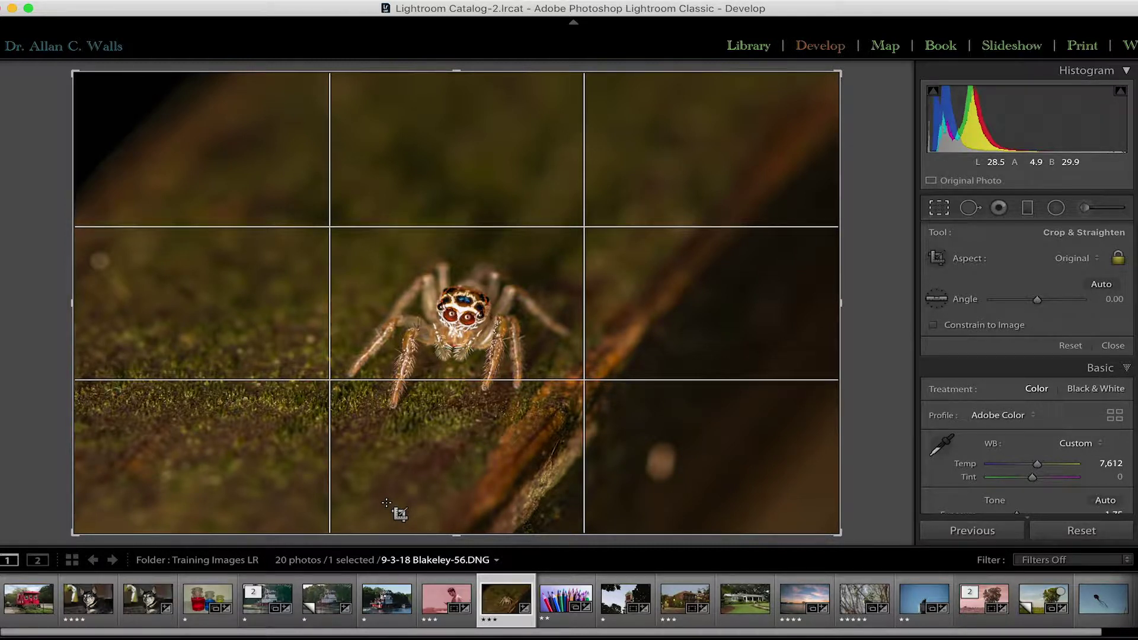
pyautogui.press('o')
pyautogui.press('o')
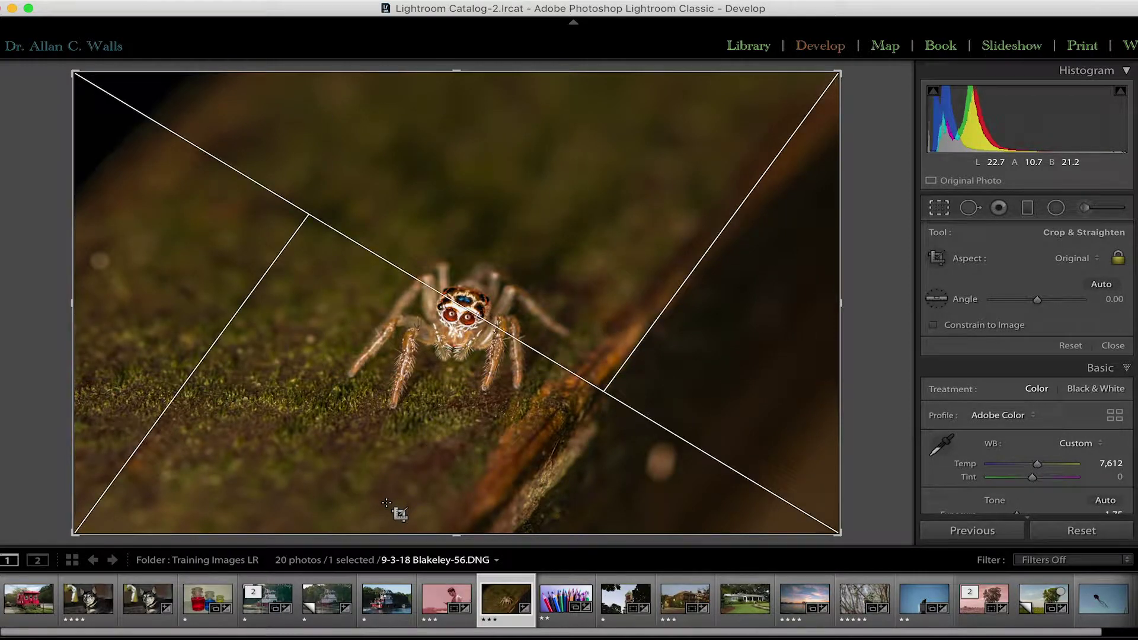
pyautogui.press('o')
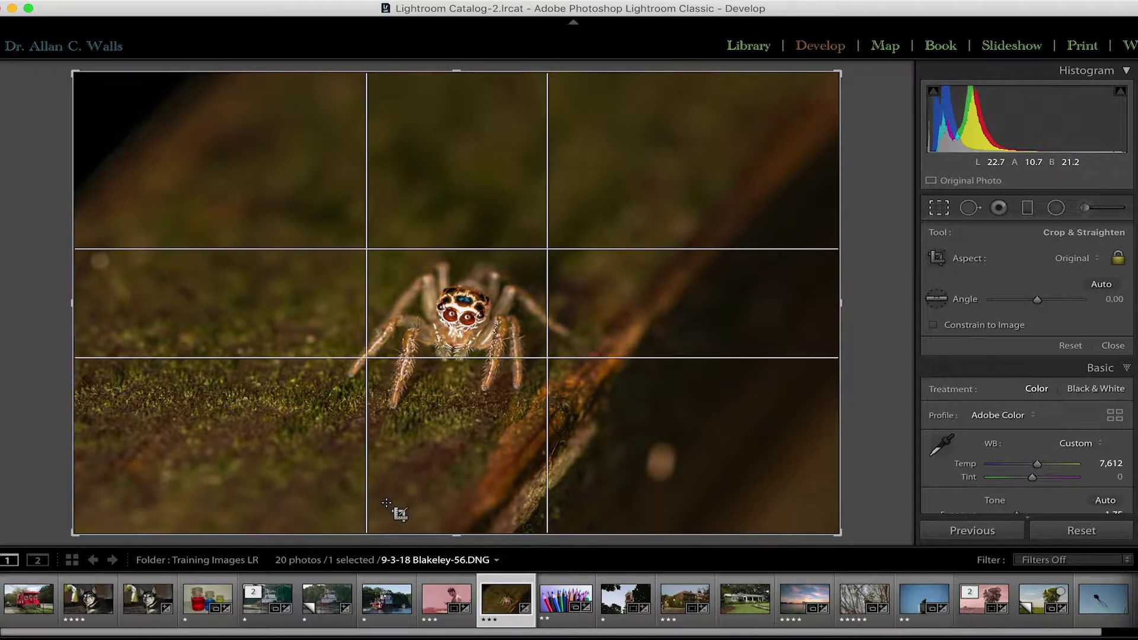
pyautogui.press('o')
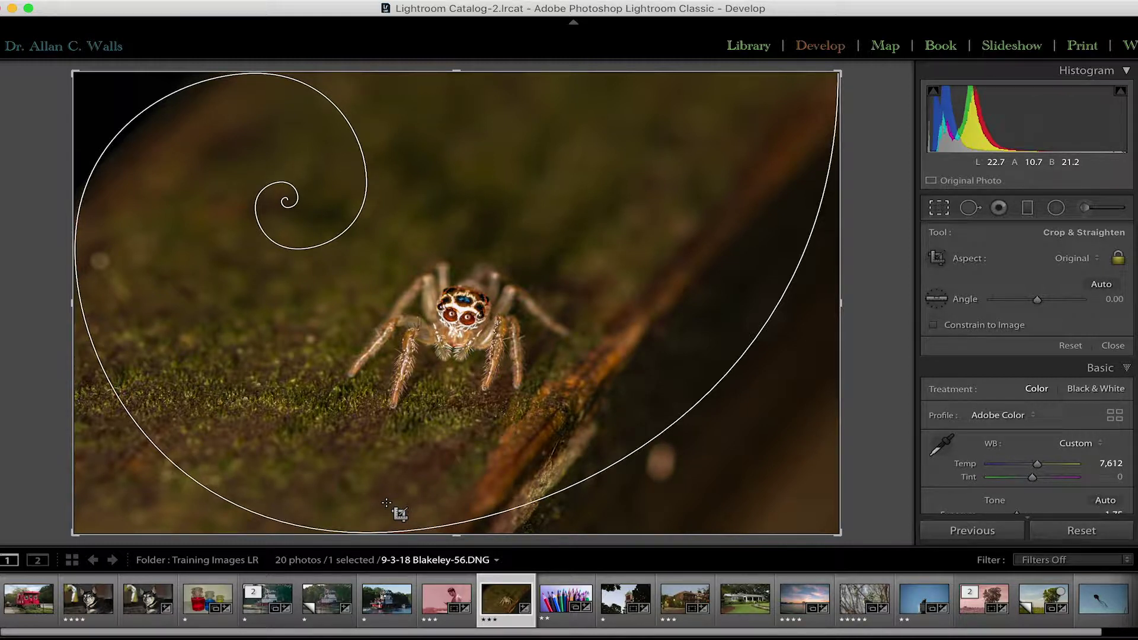
pyautogui.press('o')
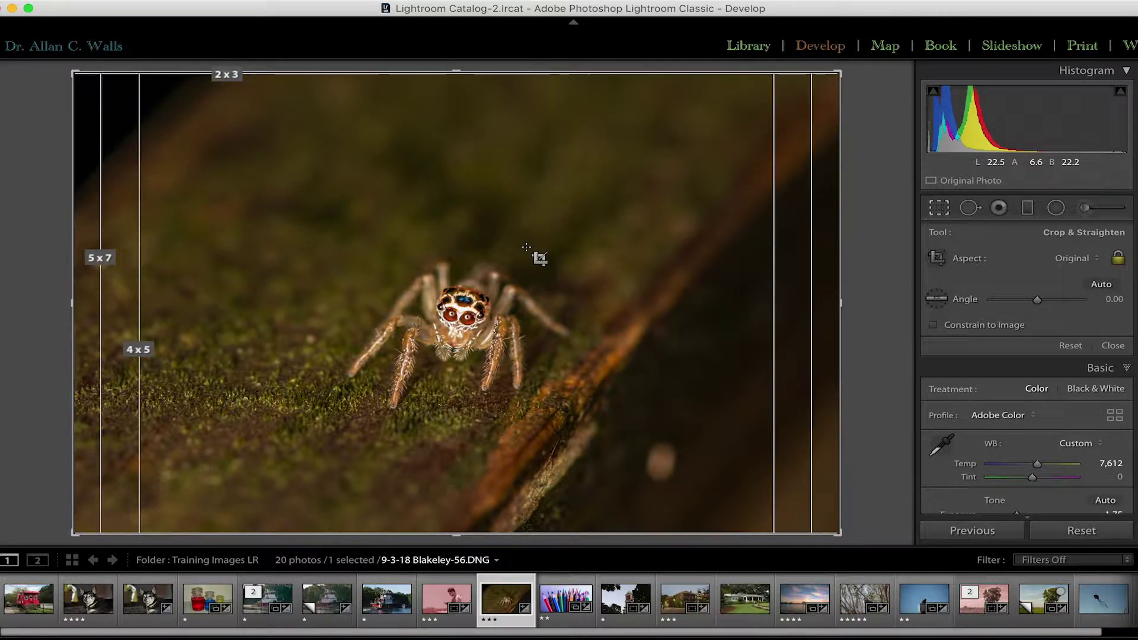
pyautogui.press('o')
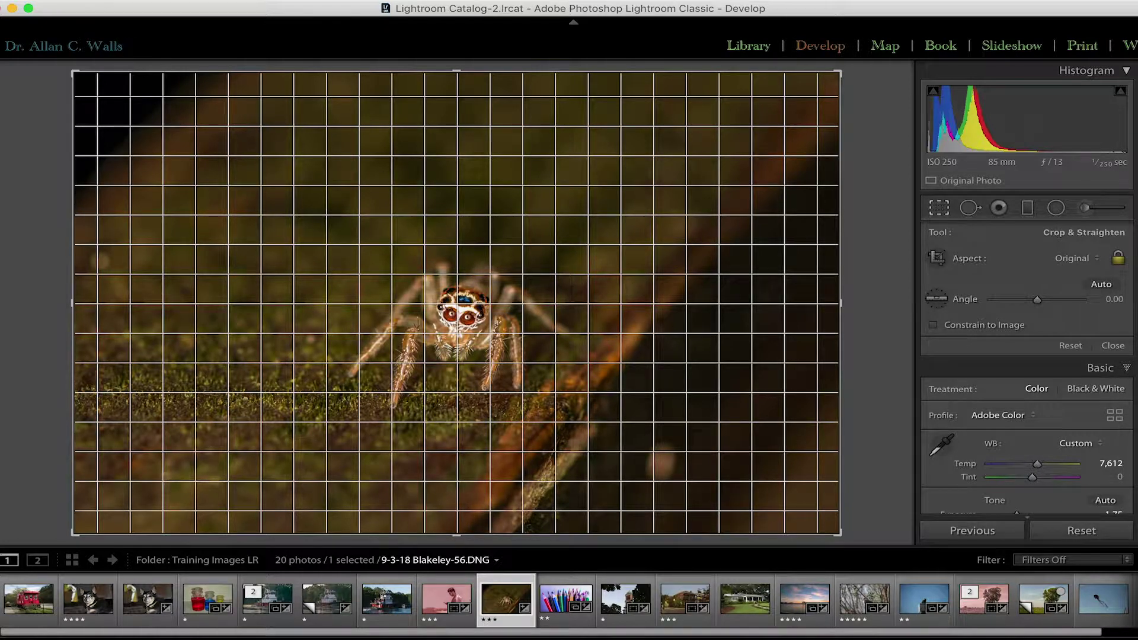
# Step: Keep all seven crop guide overlays enabled for cycling and switch the guide to Thirds
pyautogui.click(417, 1)
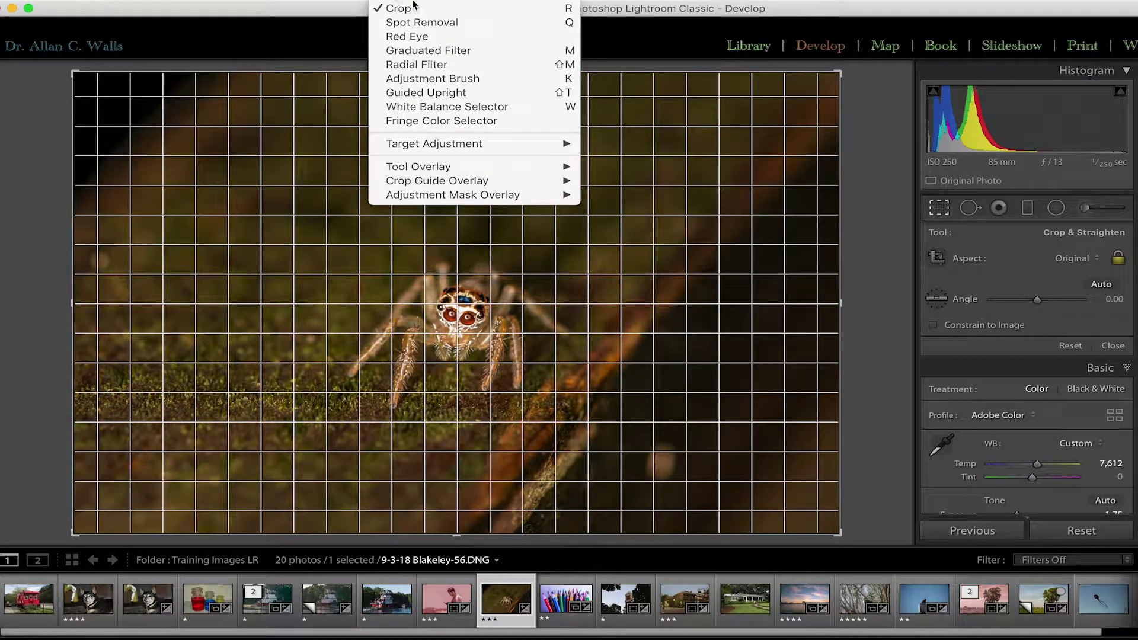
pyautogui.moveTo(449, 182)
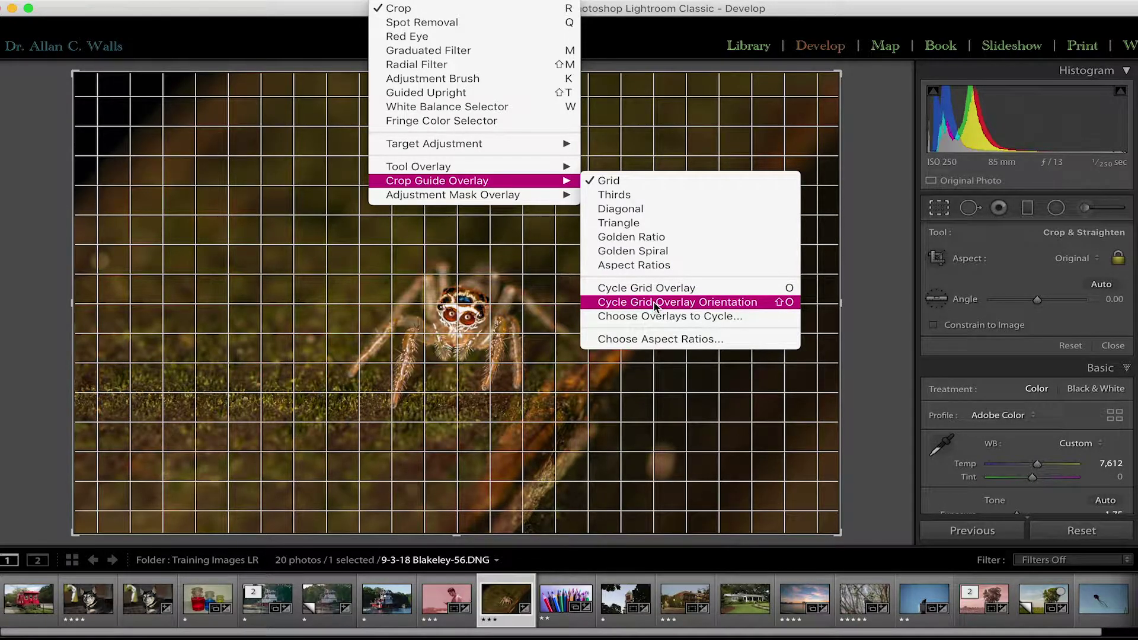
pyautogui.click(680, 316)
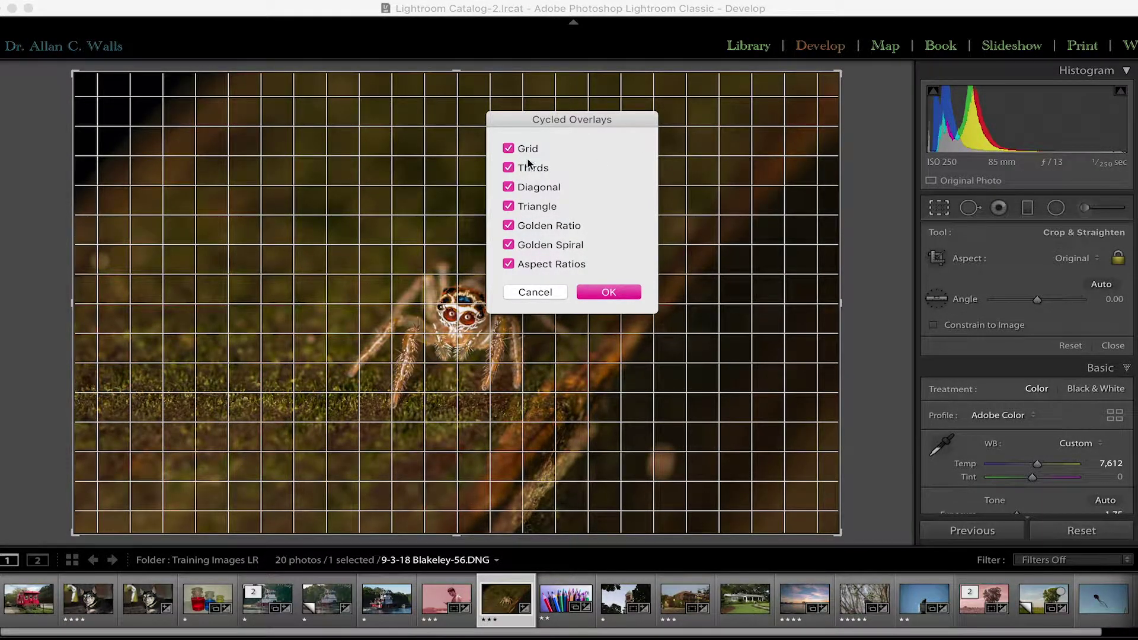
pyautogui.click(609, 292)
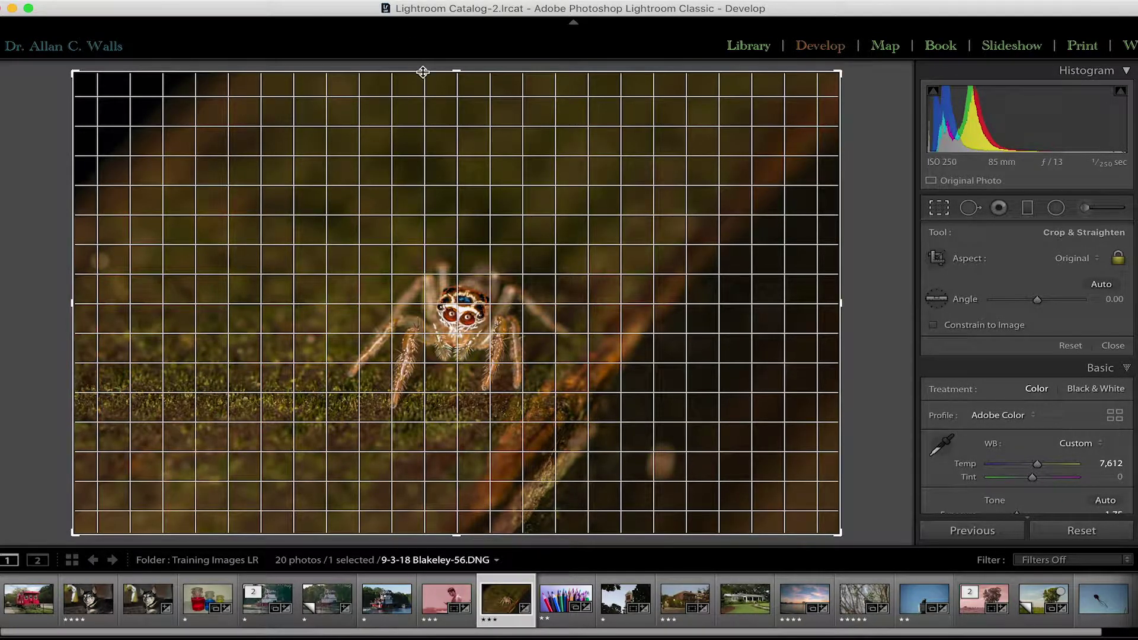
pyautogui.press('o')
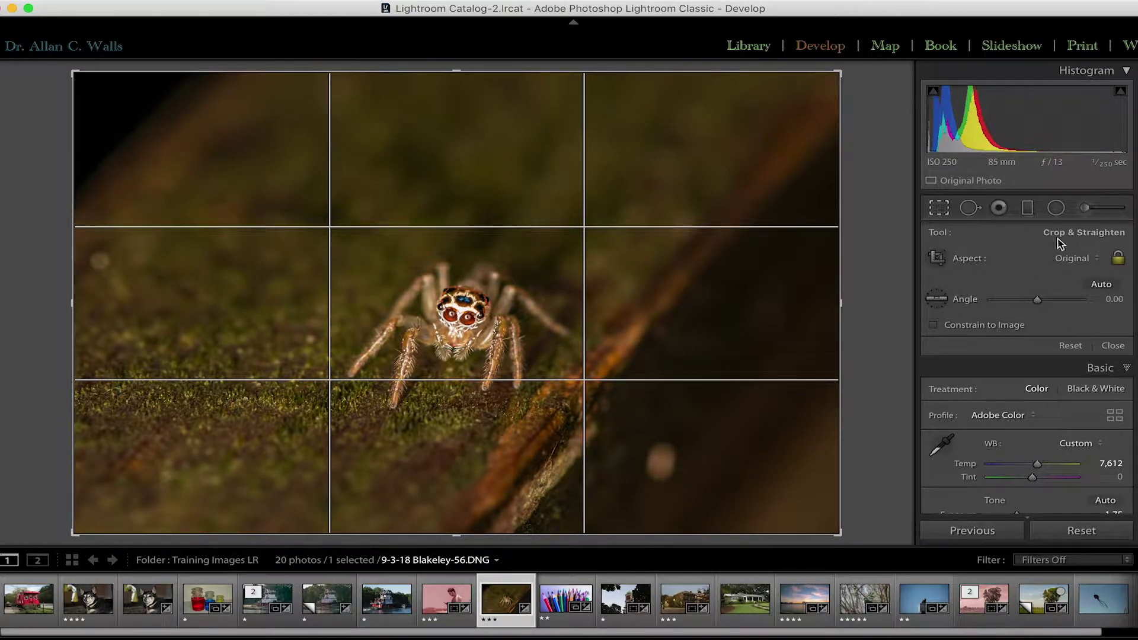
# Step: Constrain the spider photo's crop to a 1 x 1 aspect ratio and try resizing it from its side edge
pyautogui.click(1097, 264)
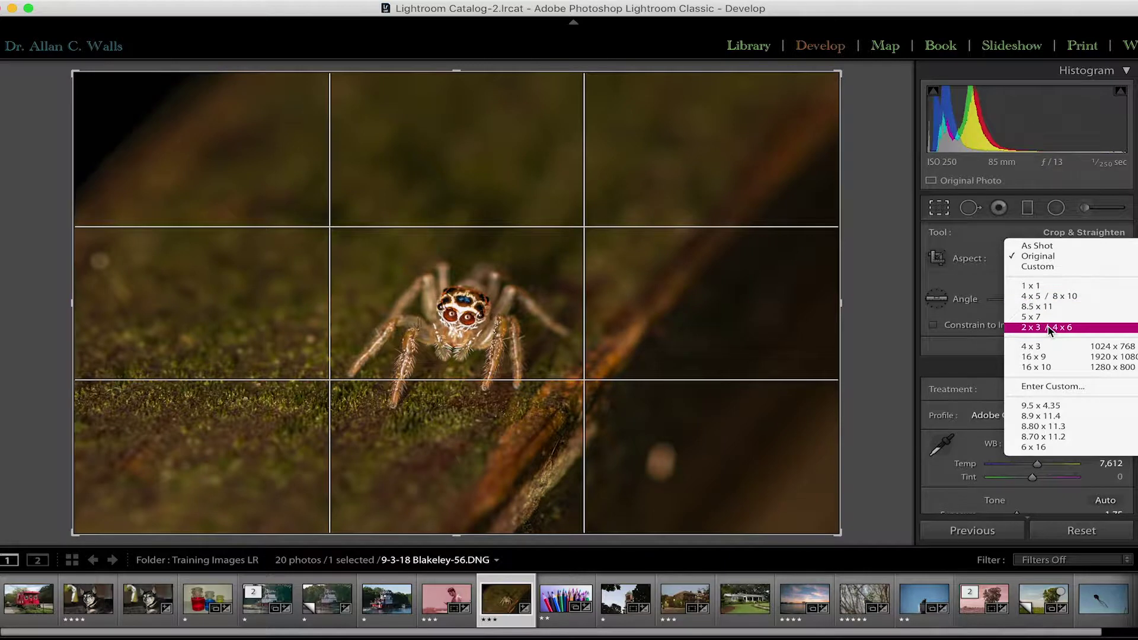
pyautogui.click(1034, 286)
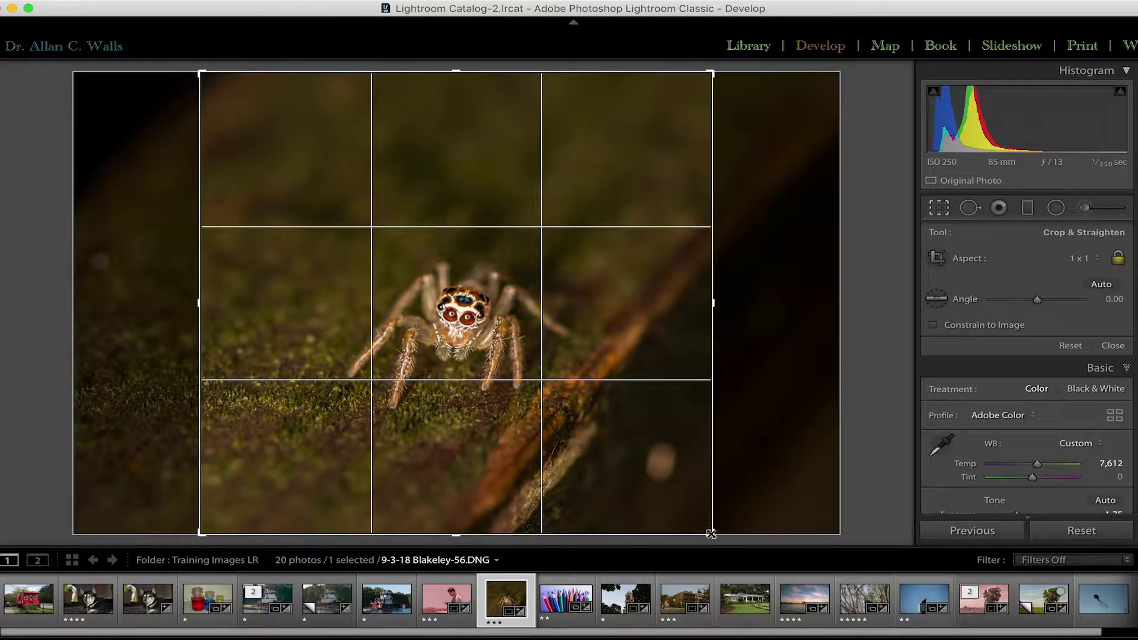
pyautogui.moveTo(713, 302)
pyautogui.mouseDown()
pyautogui.moveTo(621, 305)
pyautogui.moveTo(719, 315)
pyautogui.mouseUp()
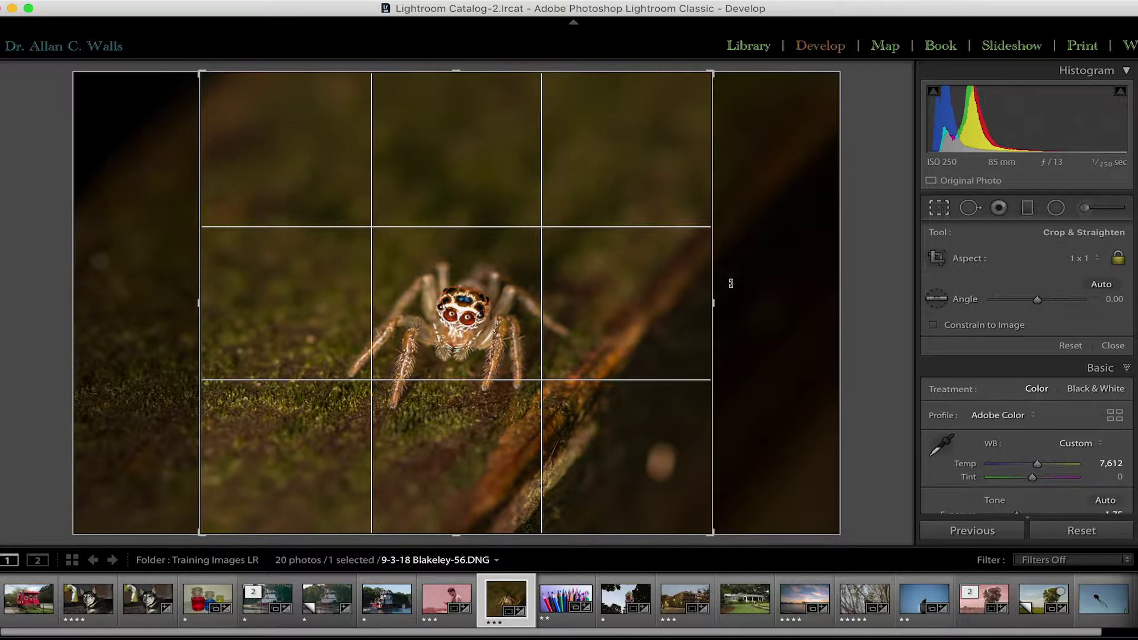
# Step: Unlock the crop's aspect ratio and widen the frame slightly, and set the ratio back to 1 x 1
pyautogui.click(1117, 259)
pyautogui.moveTo(714, 305)
pyautogui.mouseDown()
pyautogui.moveTo(624, 310)
pyautogui.moveTo(720, 294)
pyautogui.mouseUp()
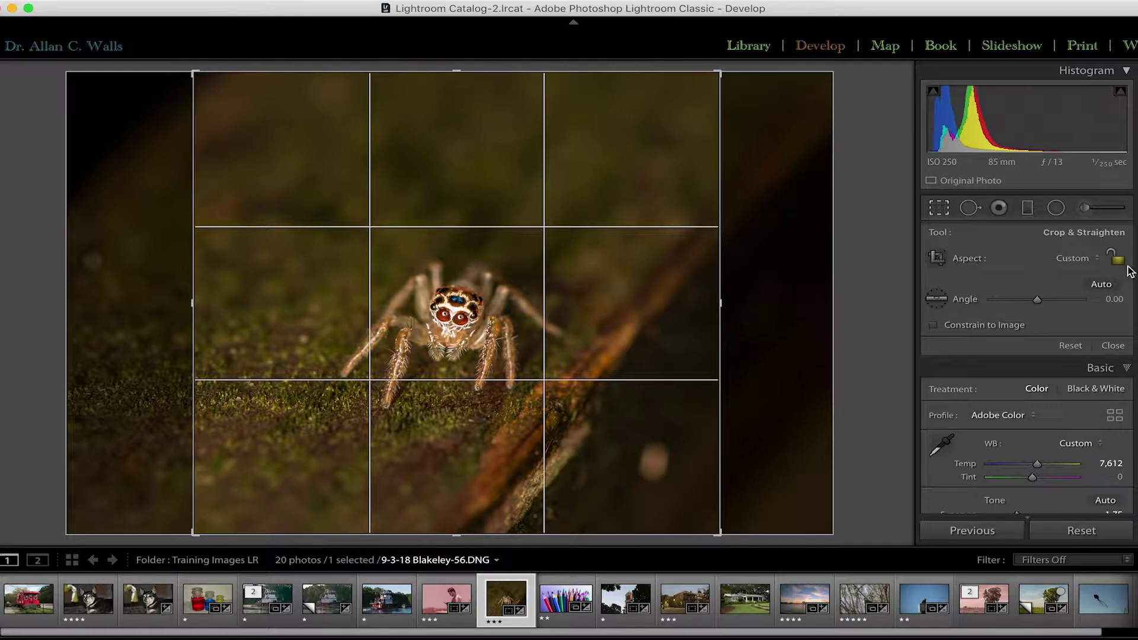
pyautogui.click(1098, 259)
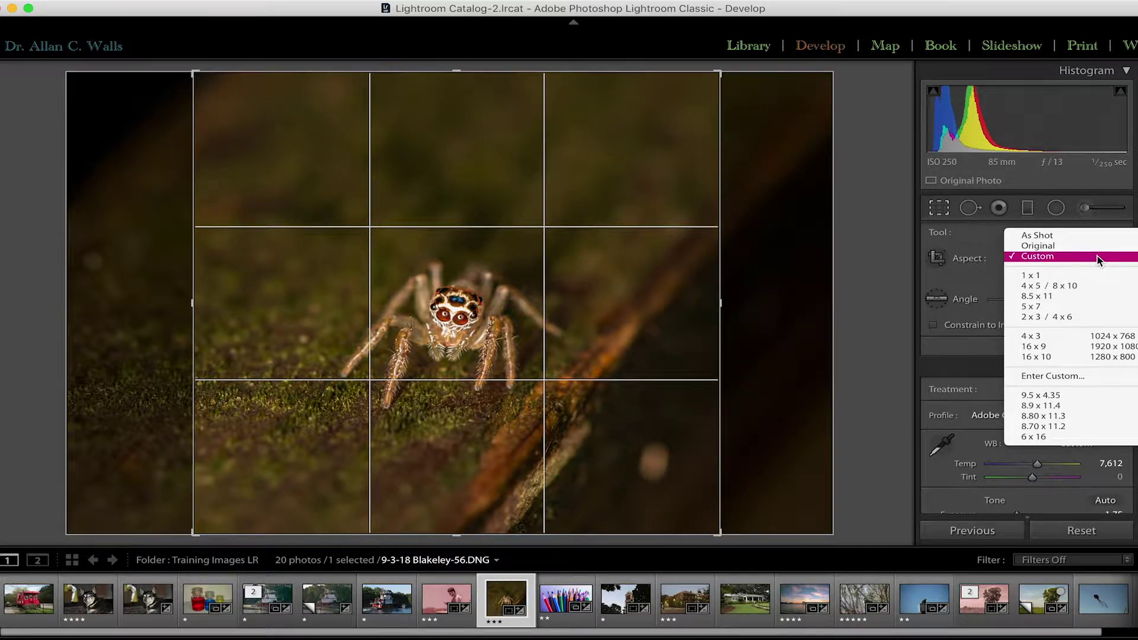
pyautogui.click(1028, 275)
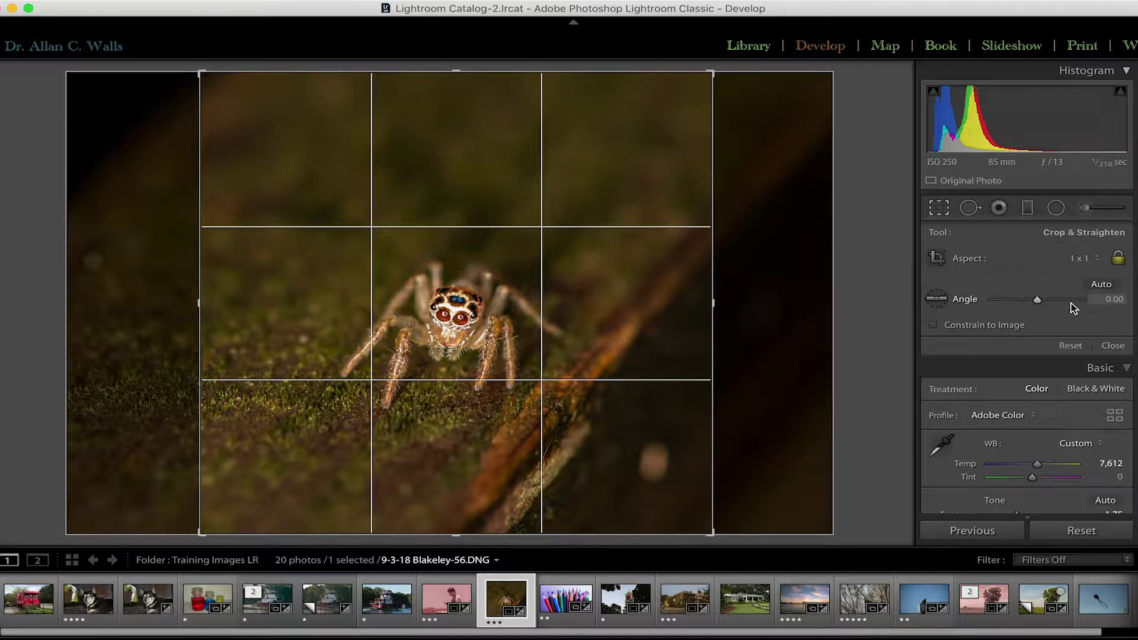
# Step: Open the pier sunset photo and straighten it with the straighten tool by tracing the horizon
pyautogui.click(793, 610)
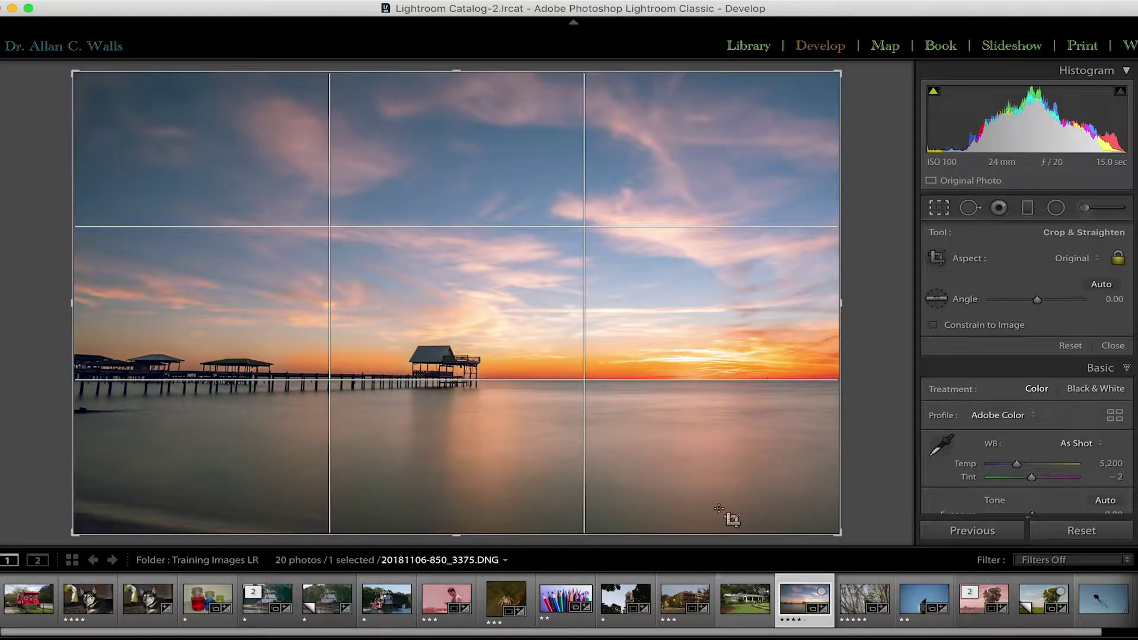
pyautogui.click(937, 300)
pyautogui.press('o')
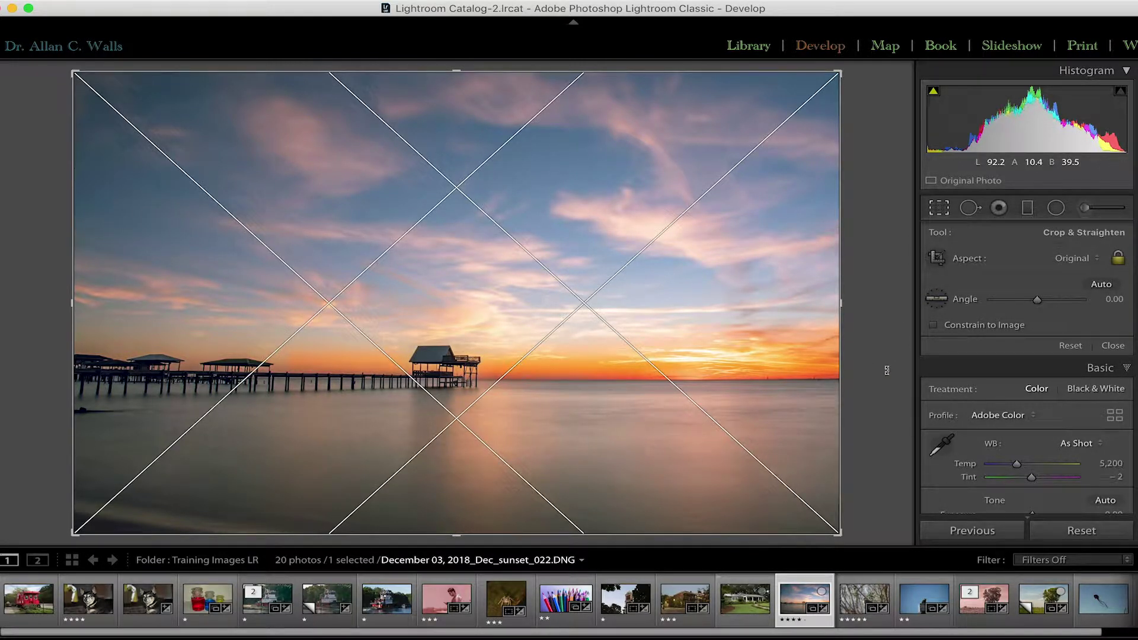
pyautogui.click(937, 300)
pyautogui.moveTo(536, 379); pyautogui.dragTo(804, 379)
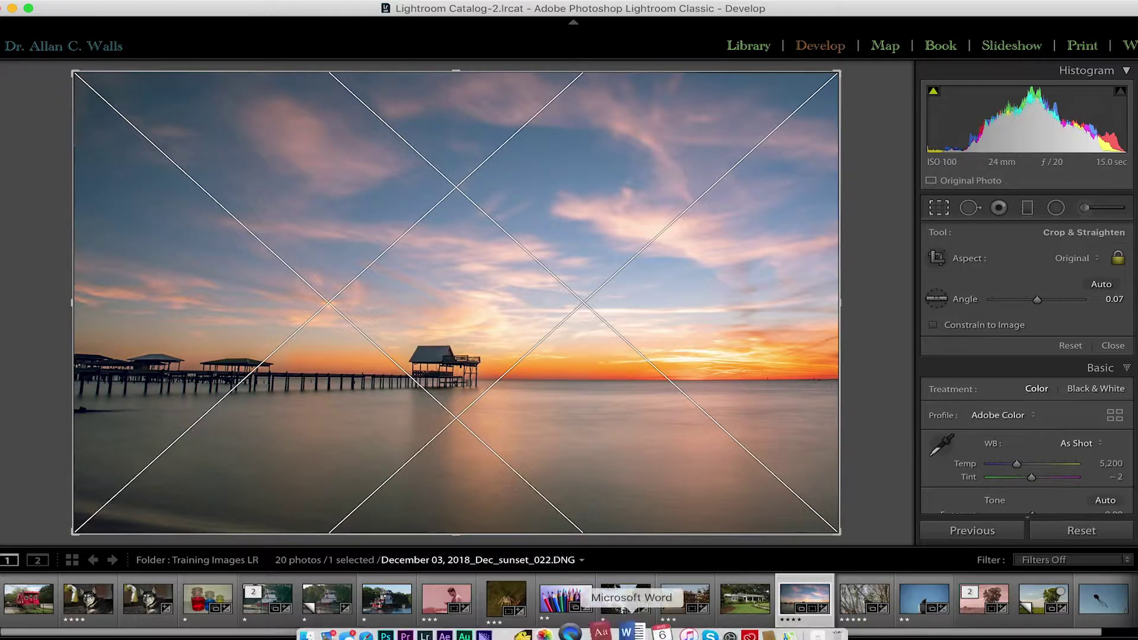
# Step: Return to the spider photo, shrink its 1 x 1 crop from a corner and centre the spider inside it
pyautogui.click(496, 599)
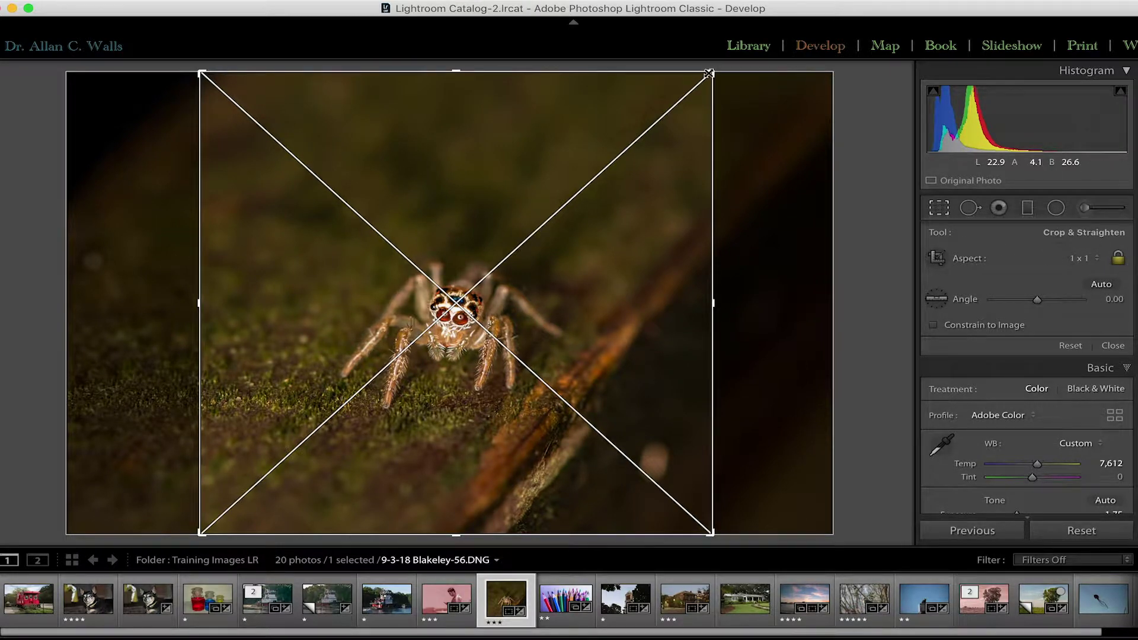
pyautogui.moveTo(709, 73); pyautogui.dragTo(650, 153)
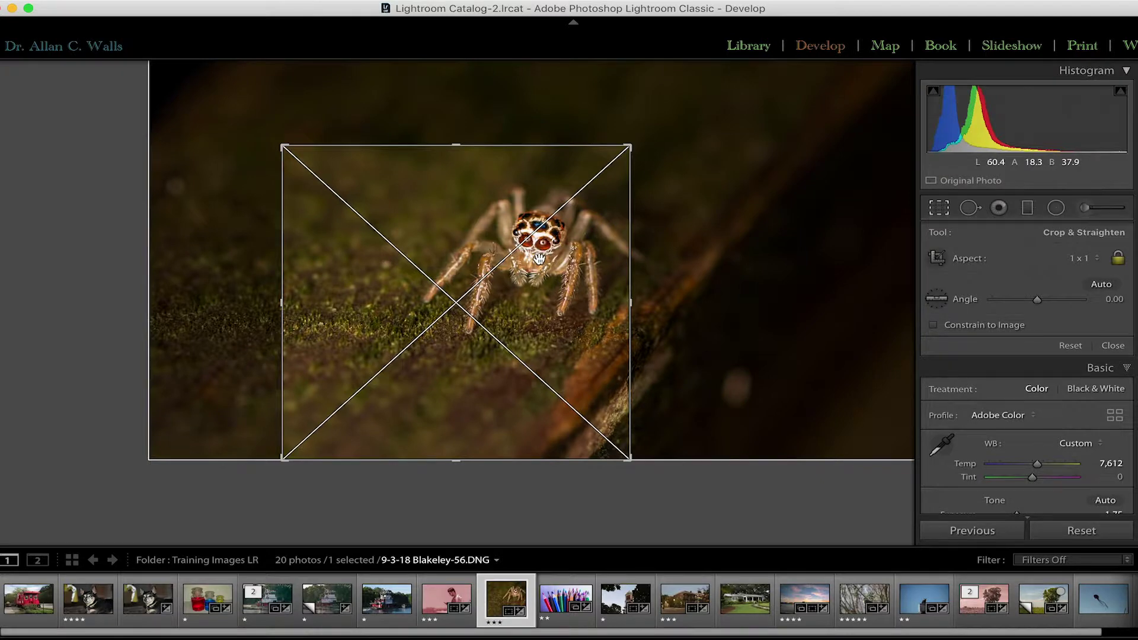
pyautogui.moveTo(540, 258); pyautogui.dragTo(487, 306)
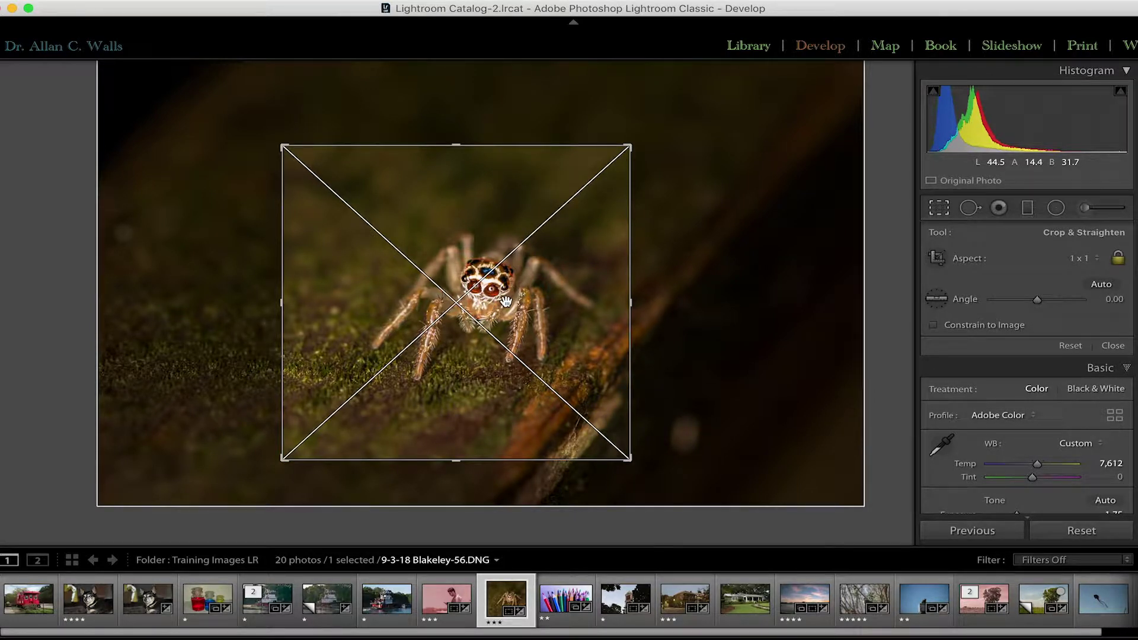
# Step: Reset the spider photo's crop and switch the guide overlay to Golden Spiral
pyautogui.click(1070, 346)
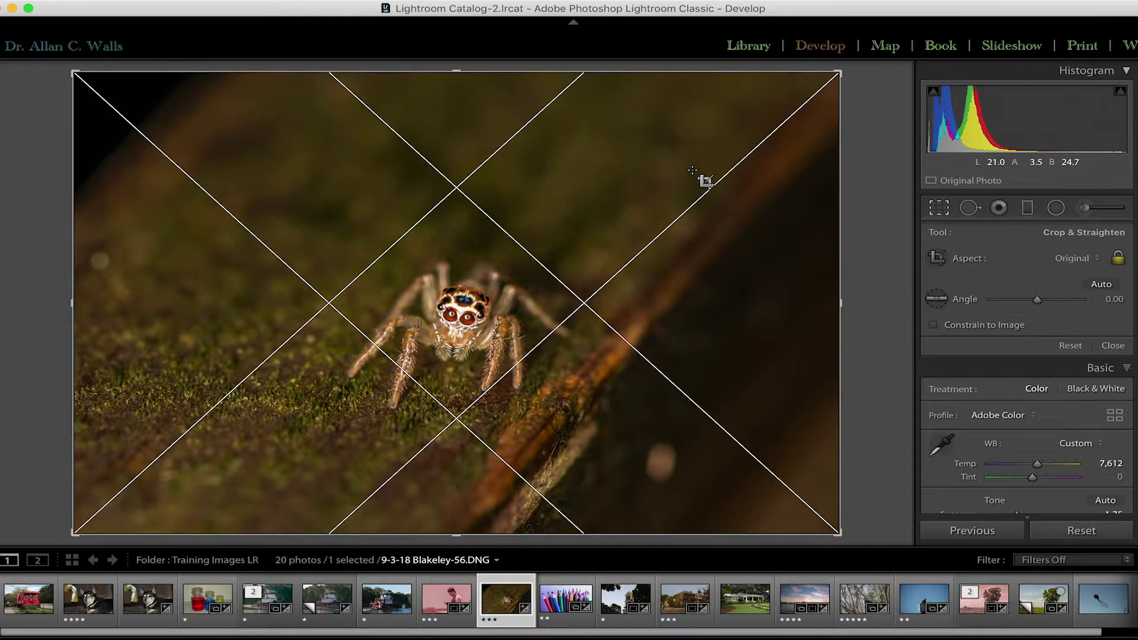
pyautogui.press('o')
pyautogui.press('o')
pyautogui.press('o')
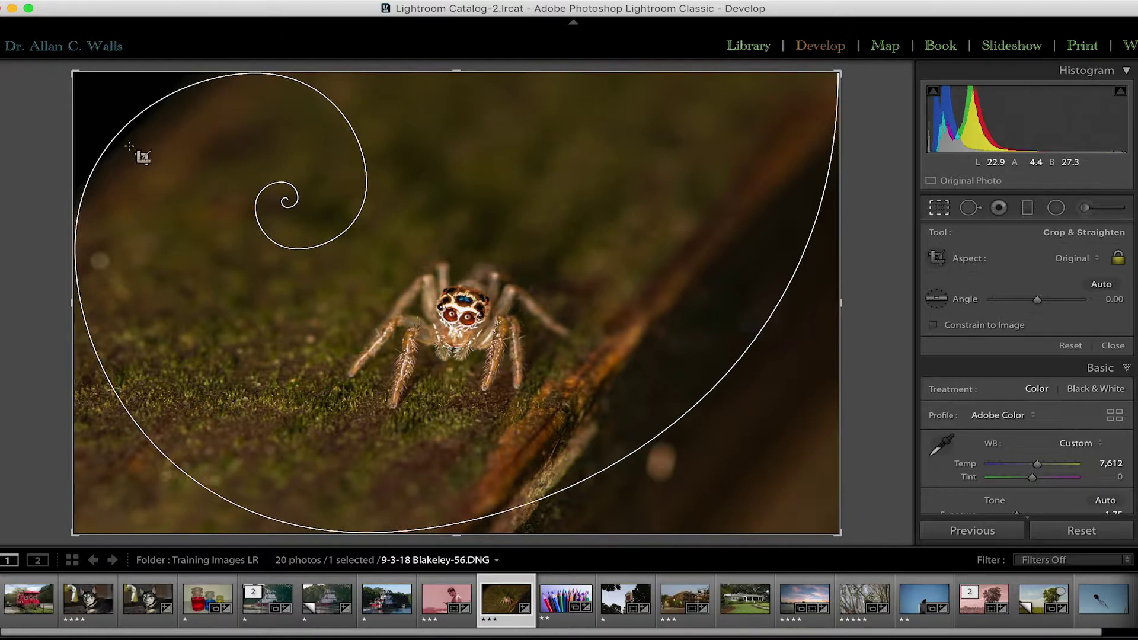
# Step: Unlock the crop's aspect ratio and crop tighter so the golden spiral's coil lies over the spider's face
pyautogui.press('a')
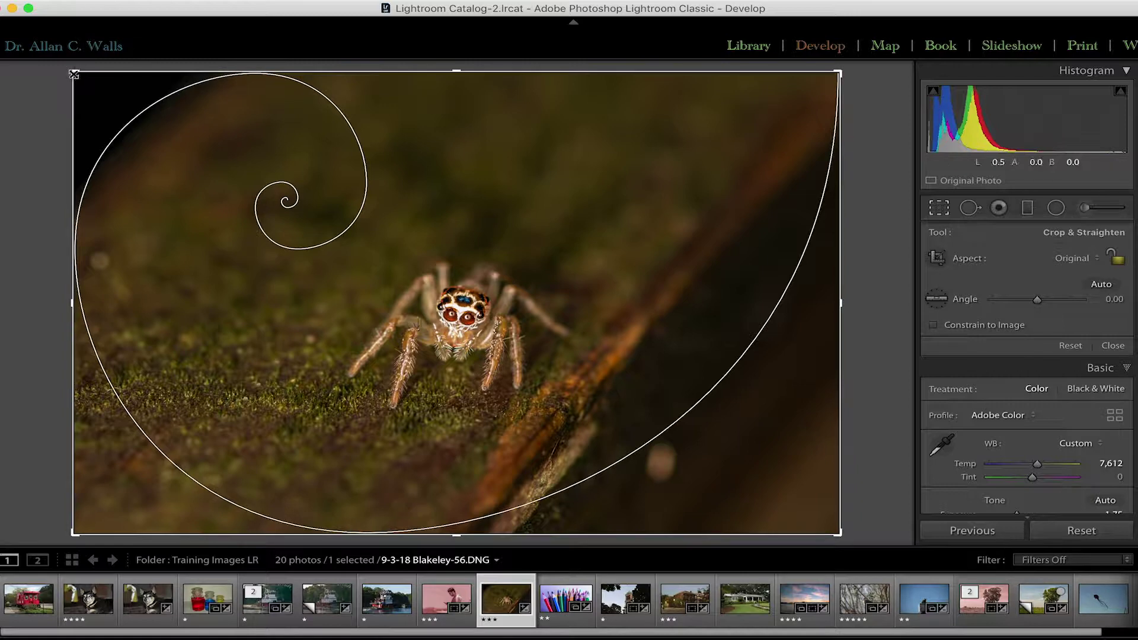
pyautogui.moveTo(84, 76); pyautogui.dragTo(185, 150)
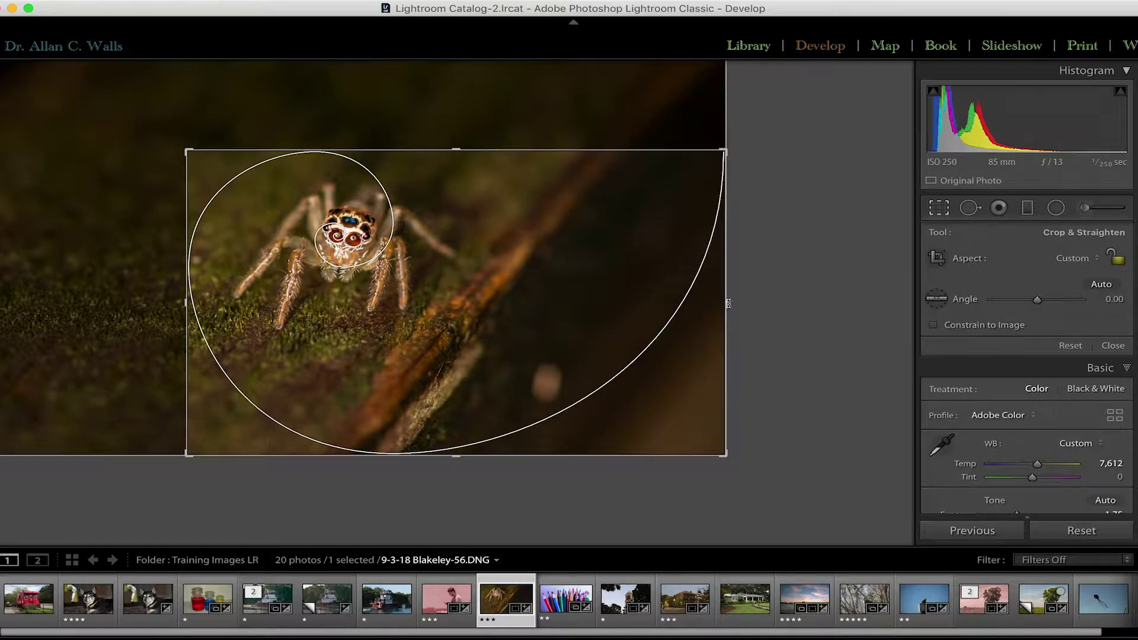
pyautogui.moveTo(724, 302); pyautogui.dragTo(640, 302)
pyautogui.moveTo(543, 308); pyautogui.dragTo(500, 290)
pyautogui.moveTo(638, 299); pyautogui.dragTo(682, 300)
pyautogui.moveTo(426, 345)
pyautogui.mouseDown()
pyautogui.moveTo(414, 358)
pyautogui.moveTo(525, 350)
pyautogui.moveTo(435, 349)
pyautogui.mouseUp()
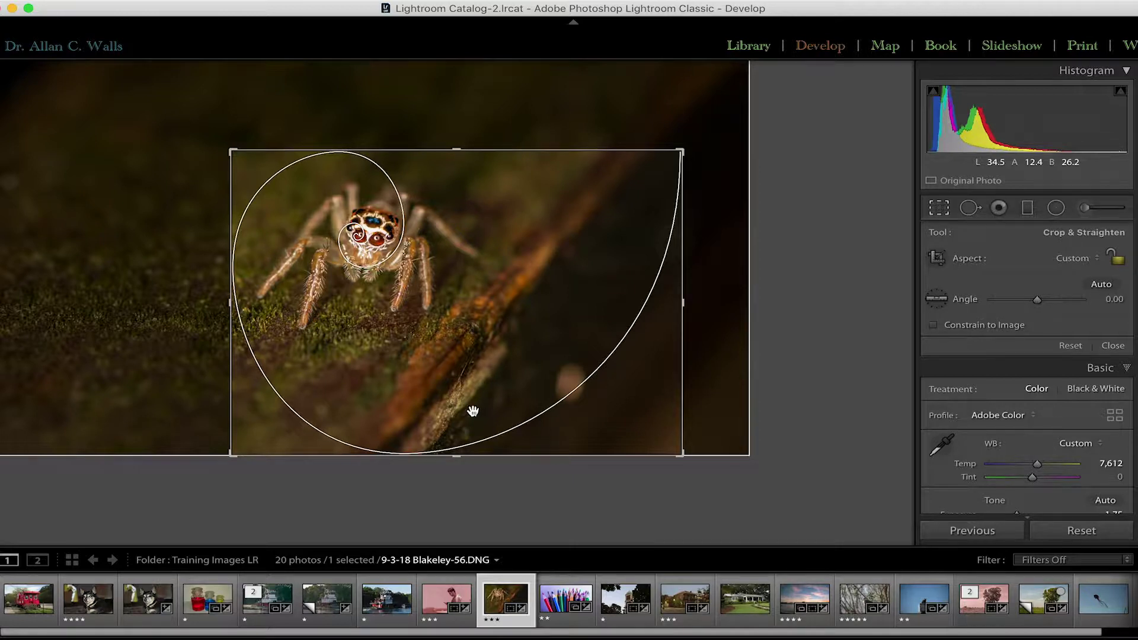
# Step: Set the crop's aspect ratio to 16 x 9, enlarge the frame slightly and reposition the spider on the spiral's coil
pyautogui.click(1097, 261)
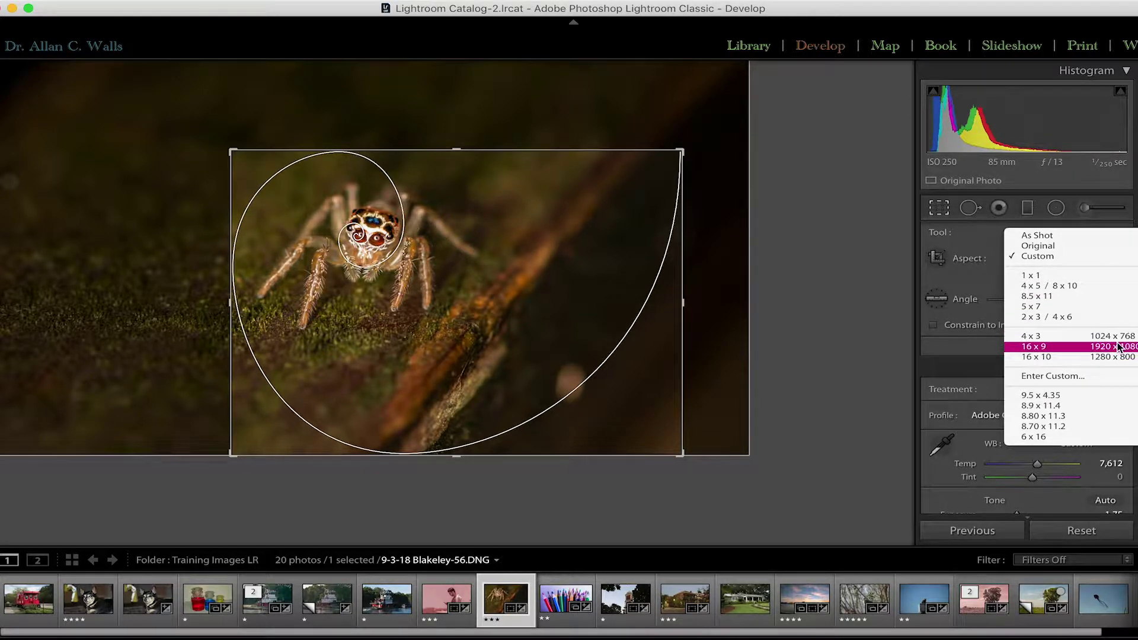
pyautogui.click(1039, 347)
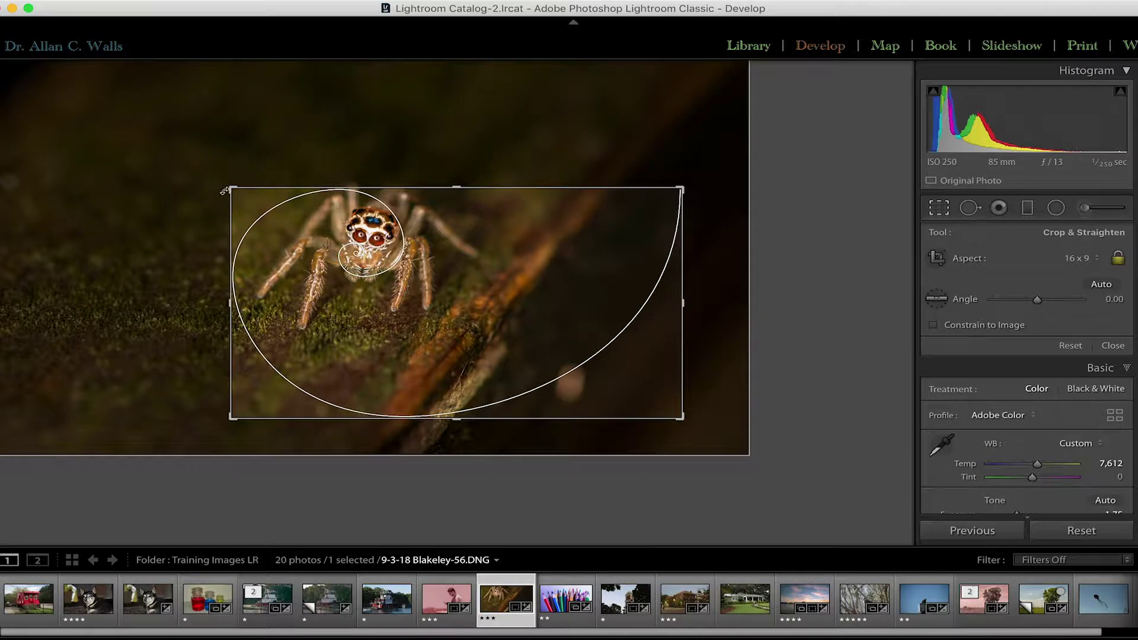
pyautogui.moveTo(230, 188); pyautogui.dragTo(213, 172)
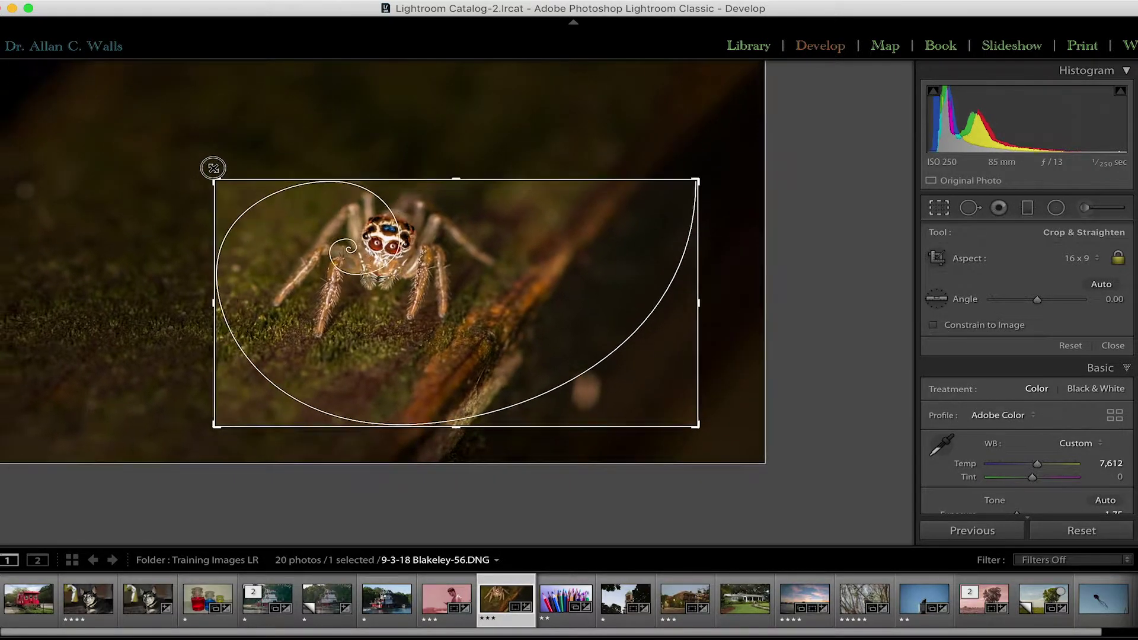
pyautogui.moveTo(506, 229); pyautogui.dragTo(479, 242)
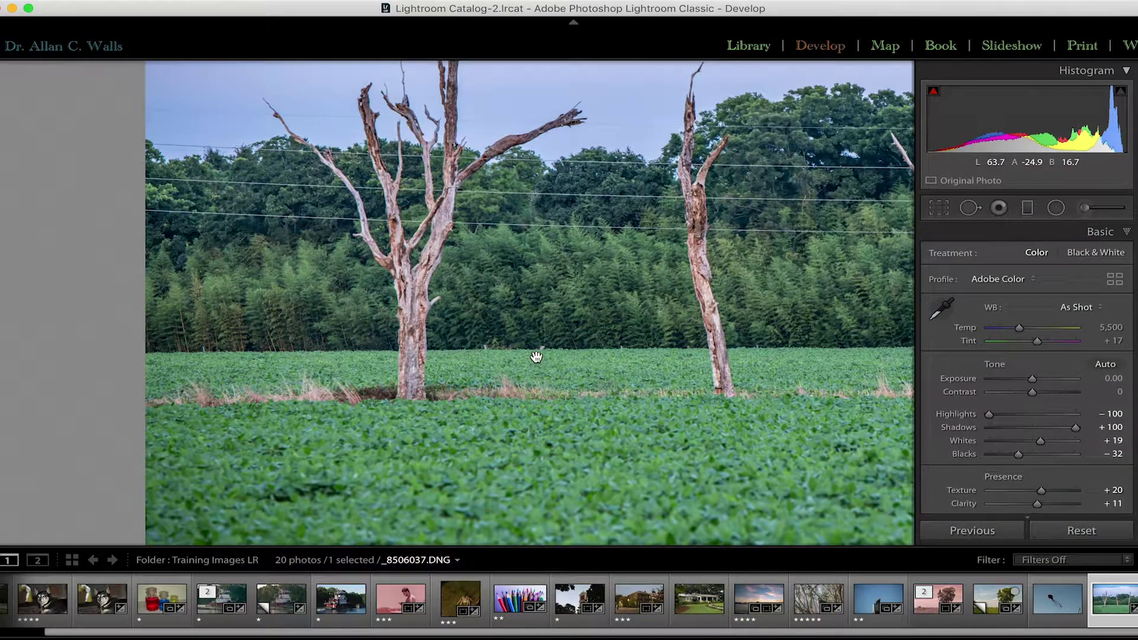
# Step: Start the Spot Removal tool in Heal mode on the dead-trees photo and set the brush feather to 89
pyautogui.press('super+equal')
pyautogui.press('super+equal')
pyautogui.press('super+equal')
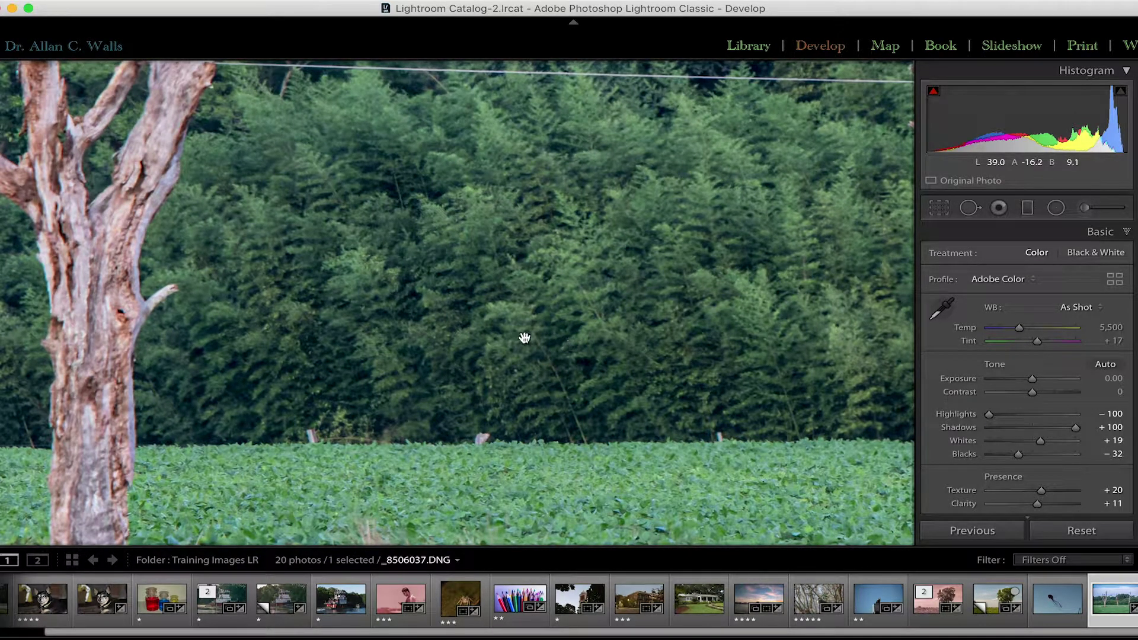
pyautogui.click(969, 209)
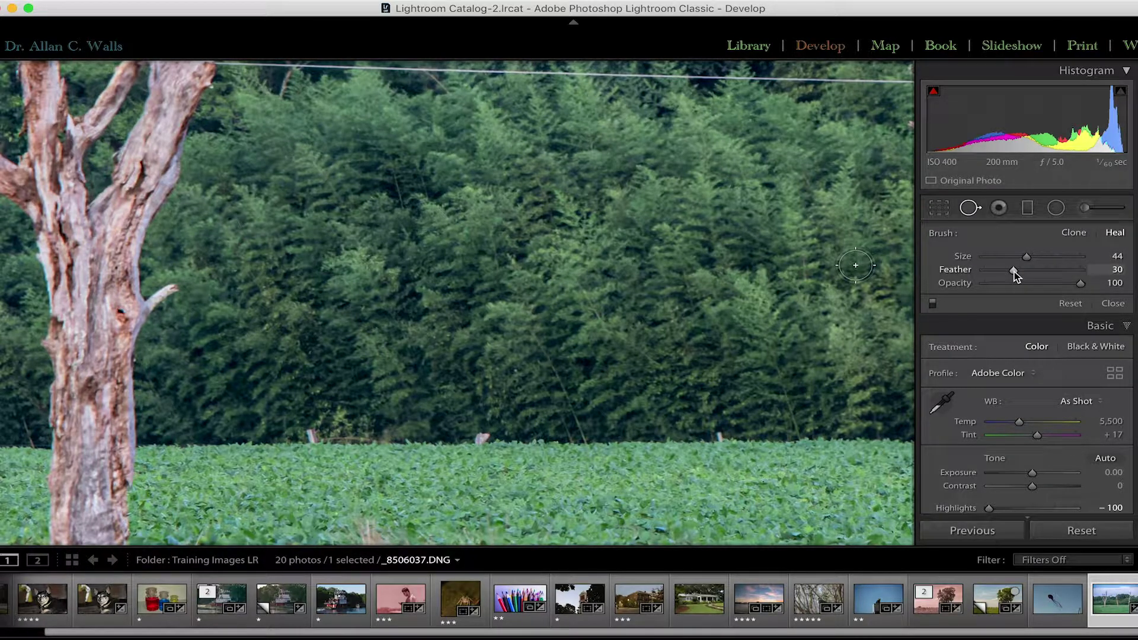
pyautogui.moveTo(1014, 270); pyautogui.dragTo(1048, 261)
pyautogui.moveTo(1049, 269); pyautogui.dragTo(1071, 271)
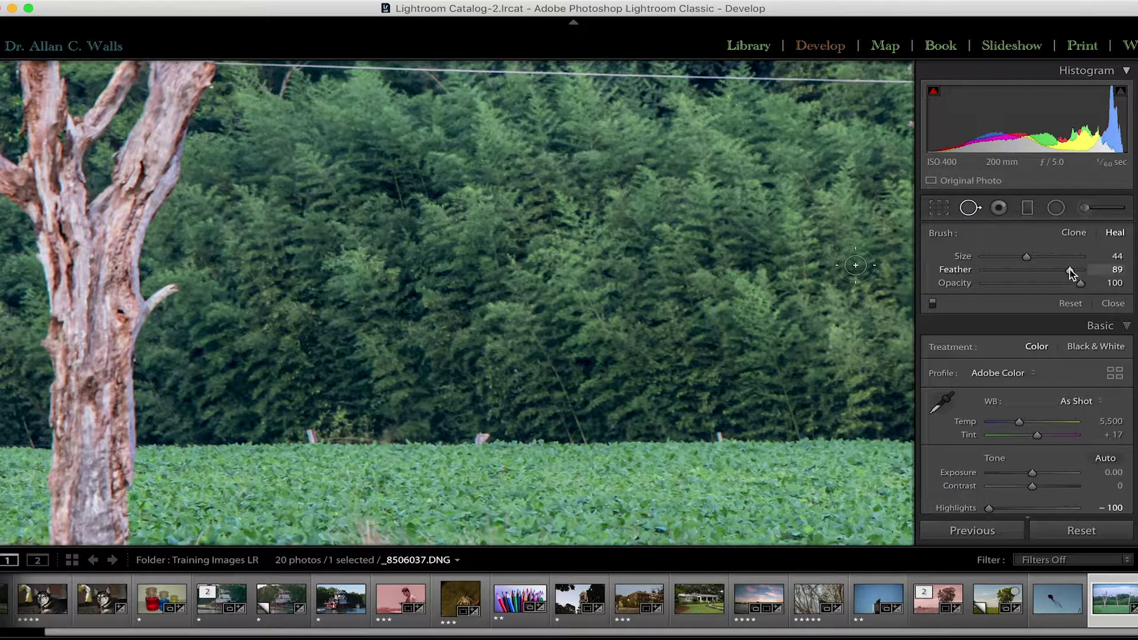
# Step: Heal the pale object at the field's far edge, sample from the field edge to its right, and hide the spot overlay
pyautogui.click(481, 436)
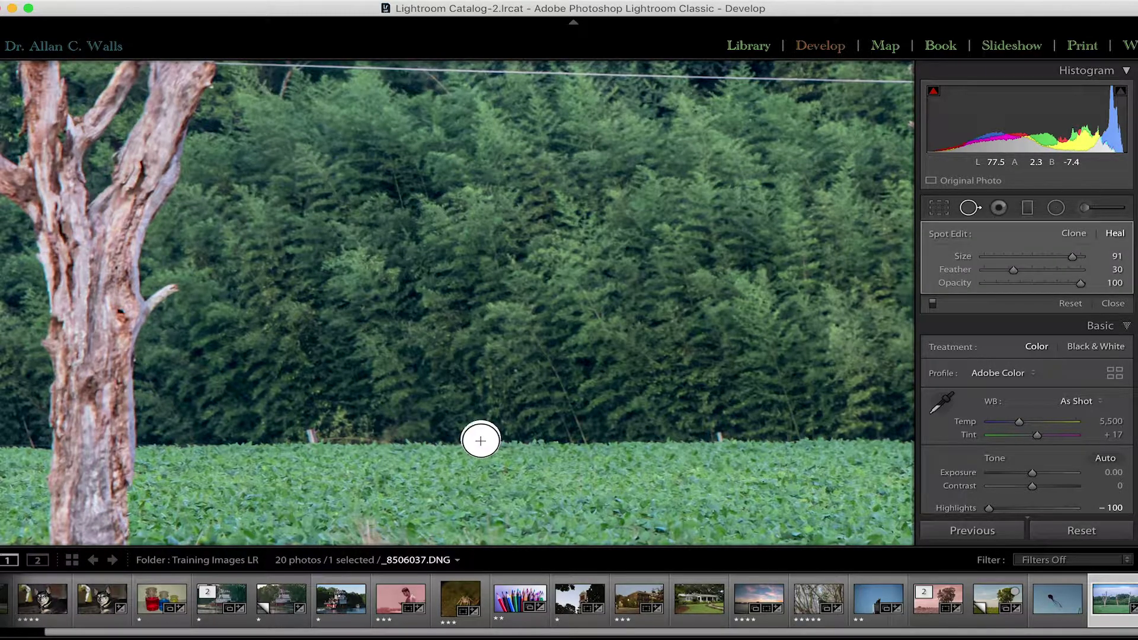
pyautogui.press('super+z')
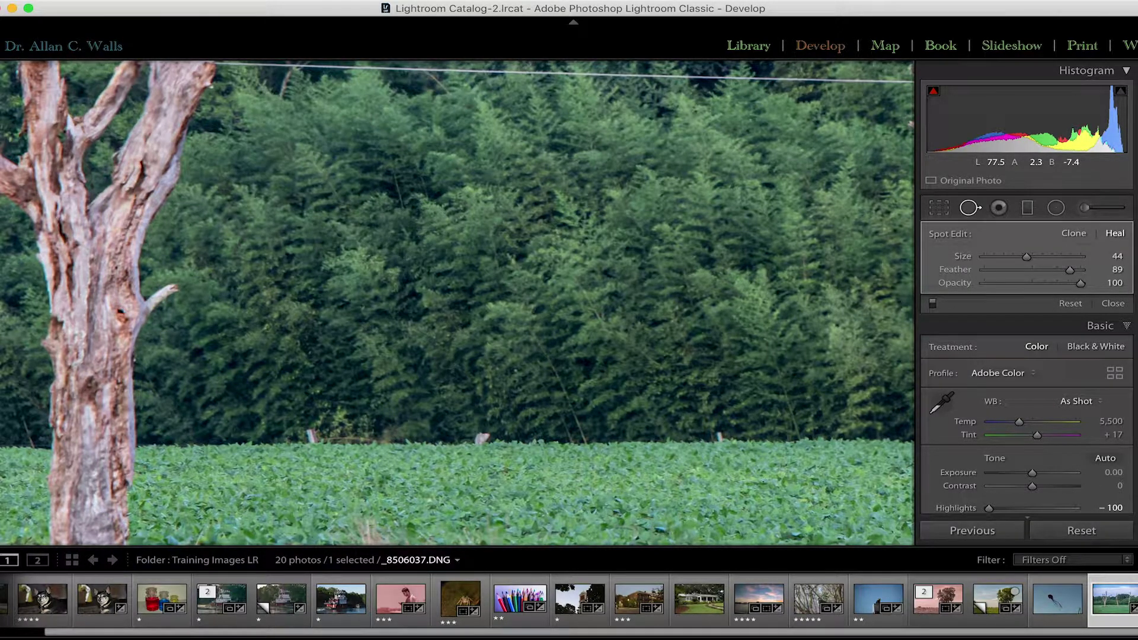
pyautogui.press('super+shift+z')
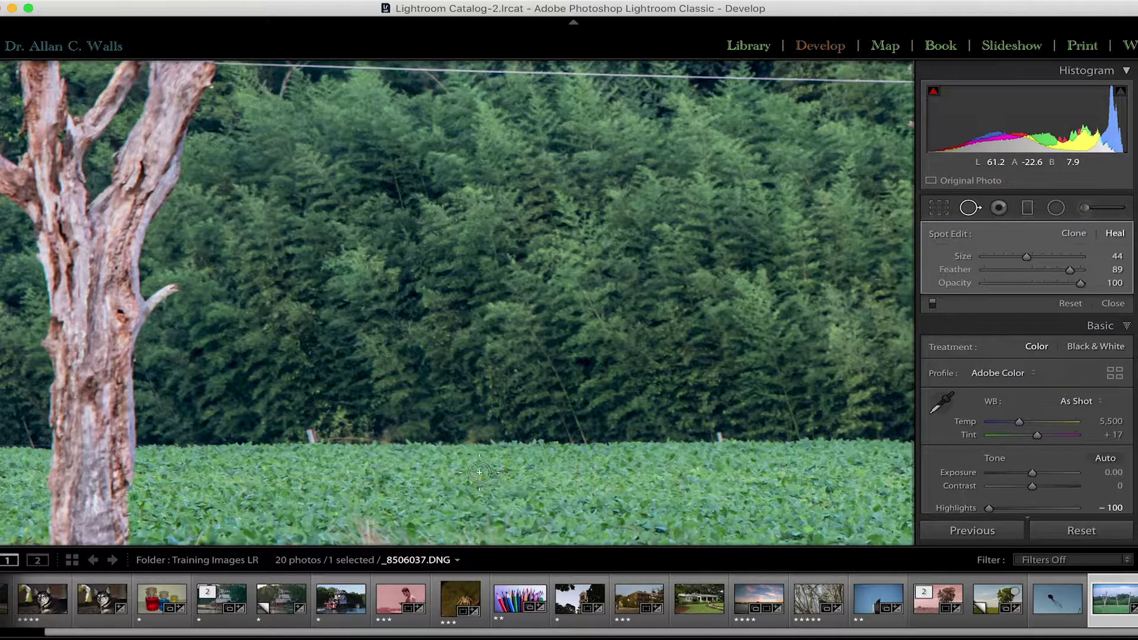
pyautogui.click(480, 438)
pyautogui.moveTo(409, 429)
pyautogui.mouseDown()
pyautogui.moveTo(588, 373)
pyautogui.moveTo(634, 419)
pyautogui.moveTo(629, 433)
pyautogui.mouseUp()
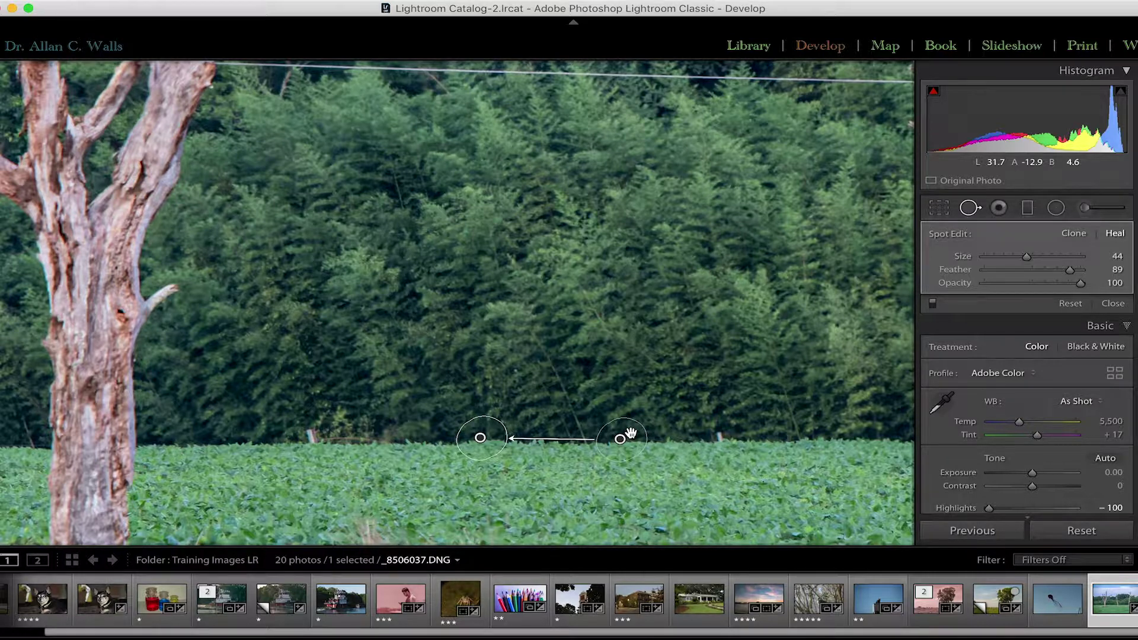
pyautogui.press('h')
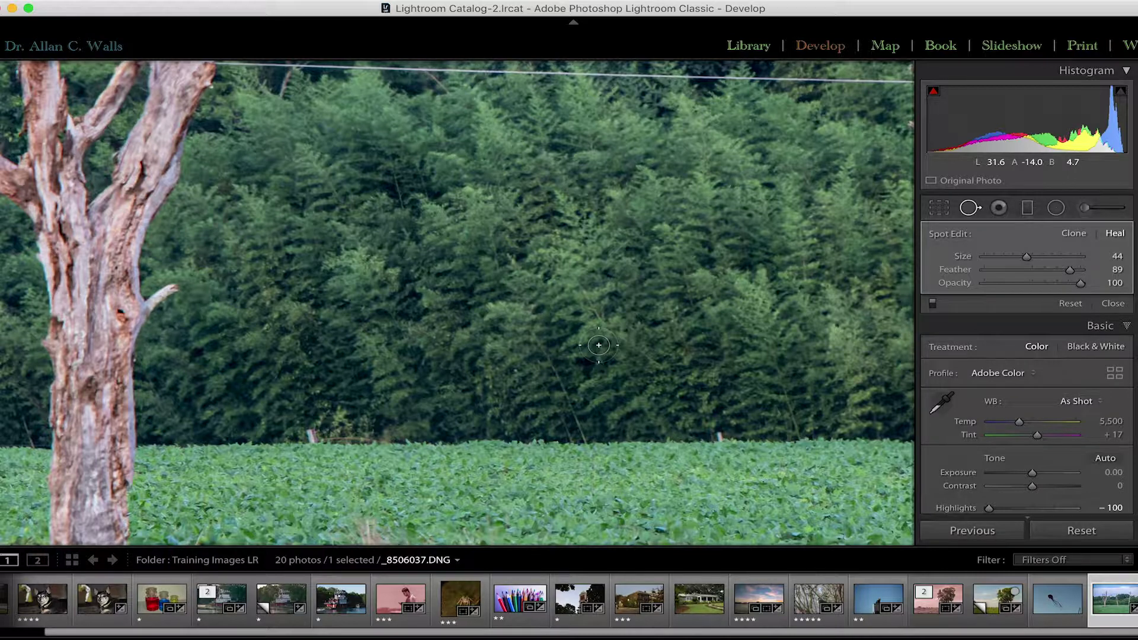
# Step: Heal a straight stretch of the power line crossing the trees between the middle and right dead trunks, with brush size 17
pyautogui.scroll(-5, 598, 345)
pyautogui.scroll(2, 598, 345)
pyautogui.moveTo(504, 162); pyautogui.dragTo(508, 437)
pyautogui.moveTo(642, 292); pyautogui.dragTo(338, 338)
pyautogui.moveTo(755, 376); pyautogui.dragTo(190, 386)
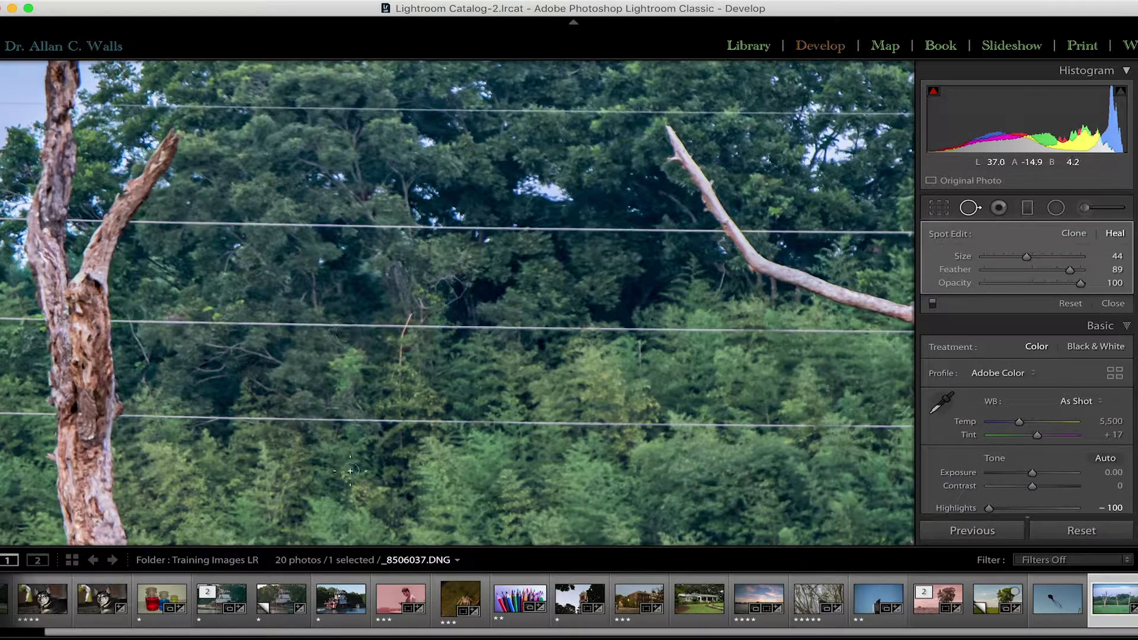
pyautogui.press('z')
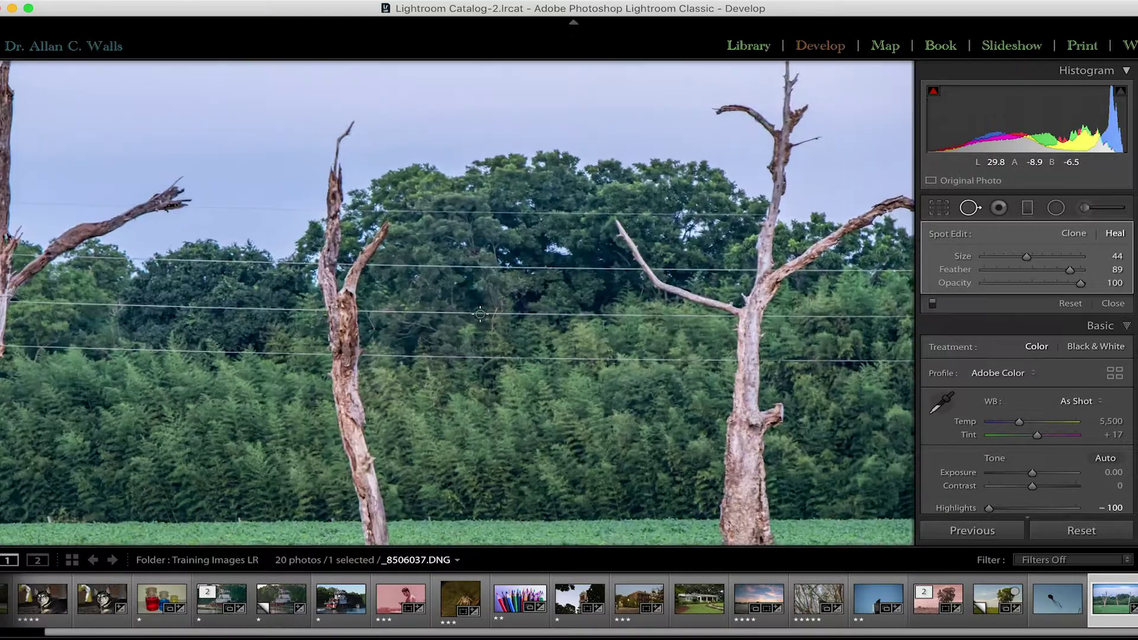
pyautogui.press('z')
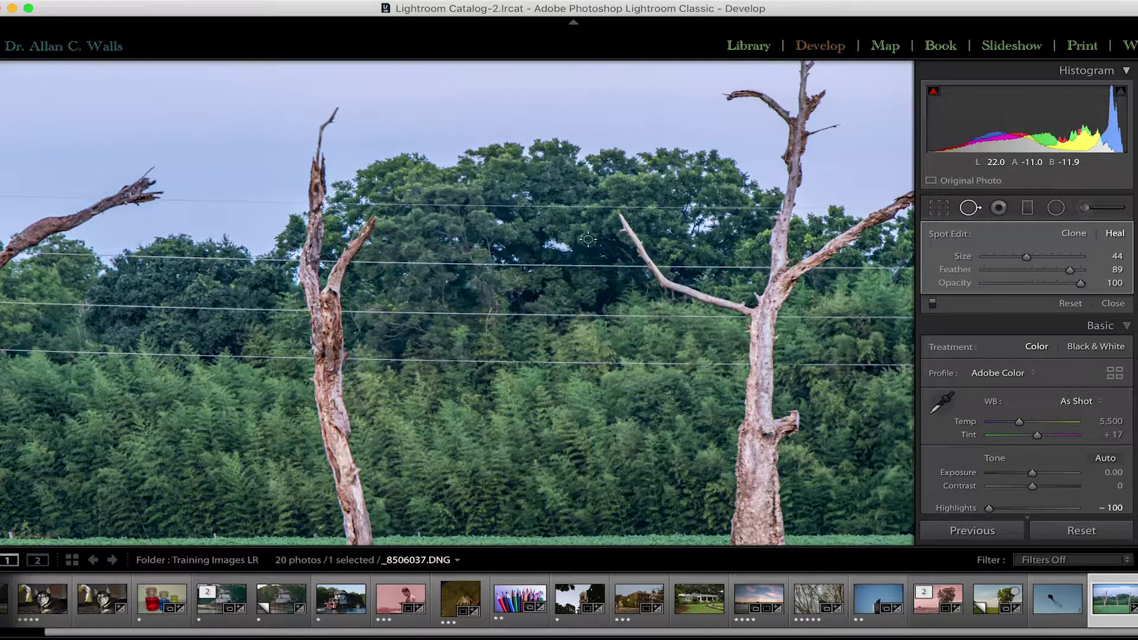
pyautogui.press('super+equal')
pyautogui.press('super+equal')
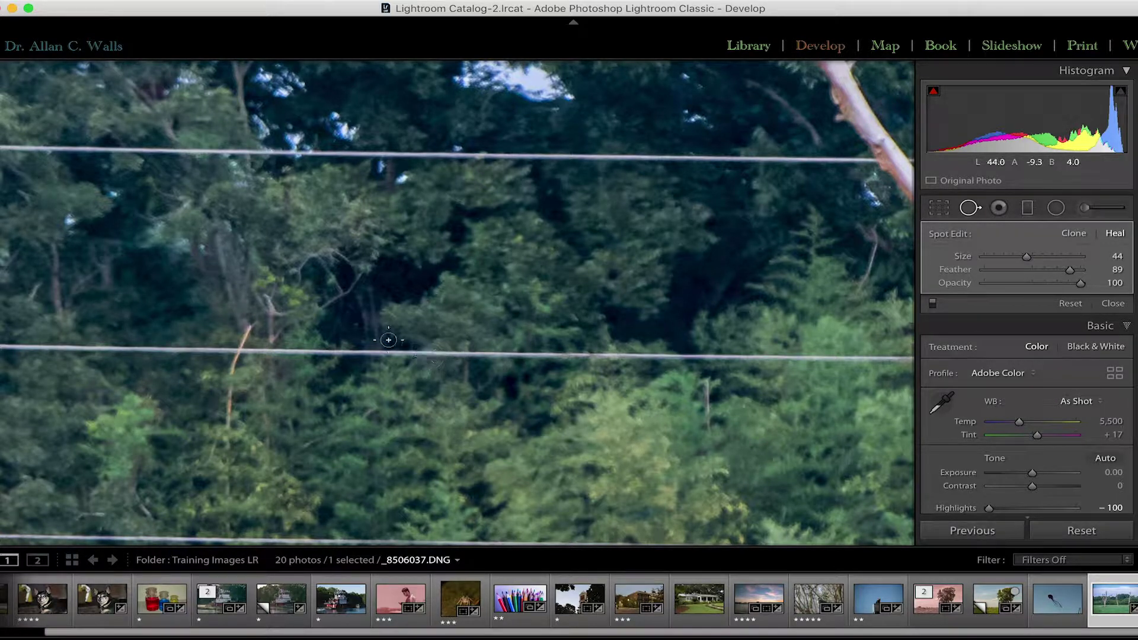
pyautogui.moveTo(298, 350); pyautogui.dragTo(679, 350)
pyautogui.keyDown('shift'); pyautogui.click(679, 349); pyautogui.keyUp('shift')
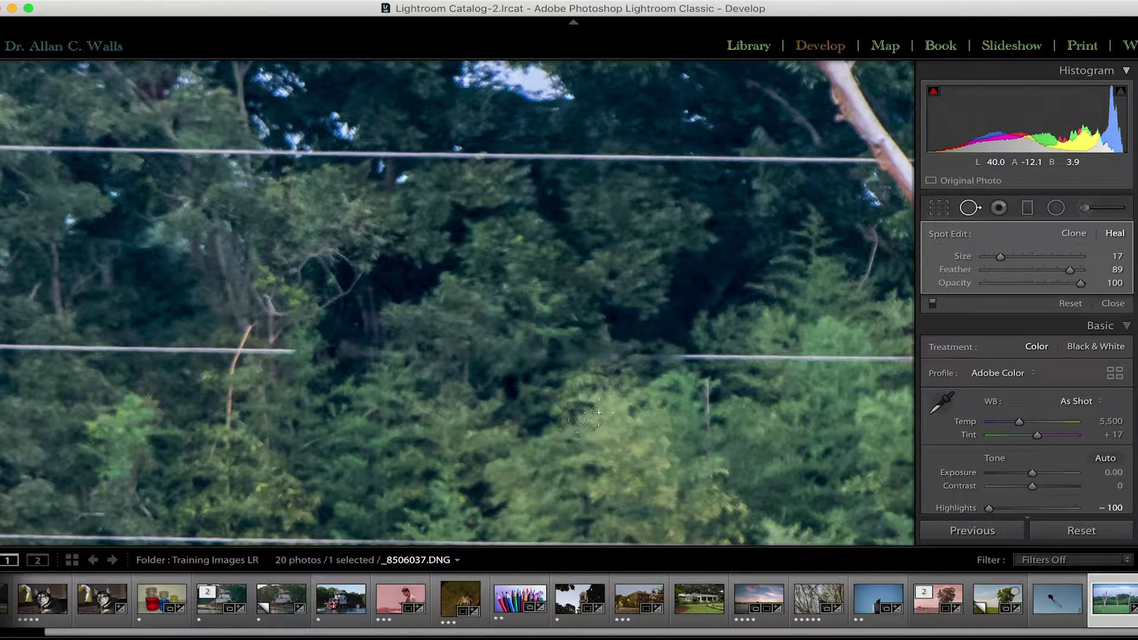
# Step: Touch up the leftover smudges along the healed stretch of power line with short heal strokes
pyautogui.moveTo(651, 355); pyautogui.dragTo(593, 356)
pyautogui.moveTo(346, 350); pyautogui.dragTo(451, 353)
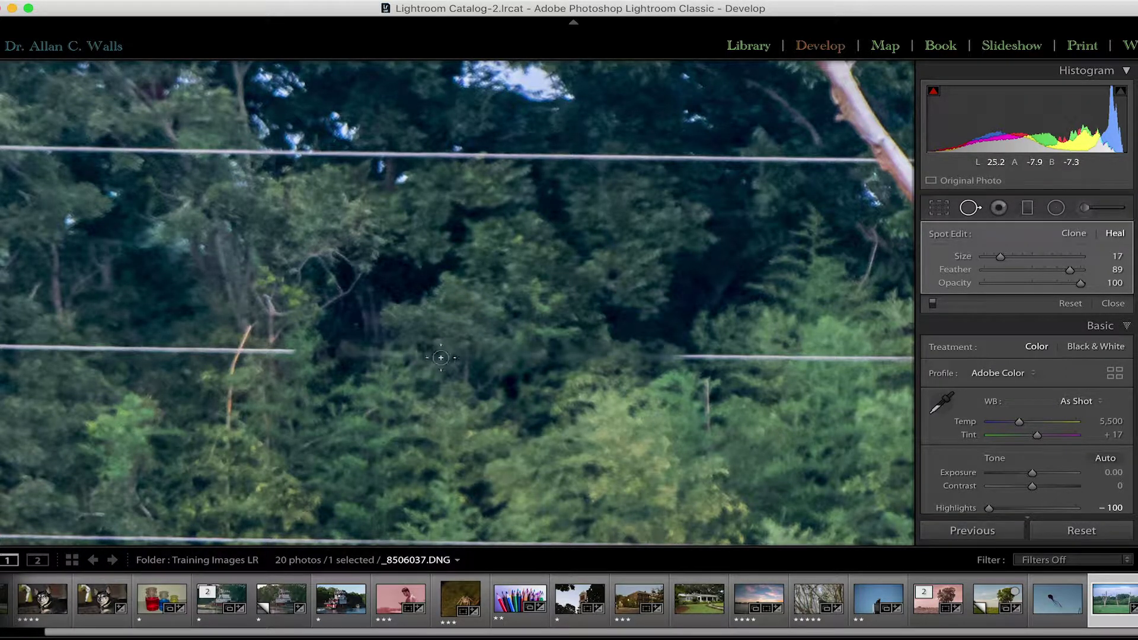
pyautogui.moveTo(494, 359); pyautogui.dragTo(507, 357)
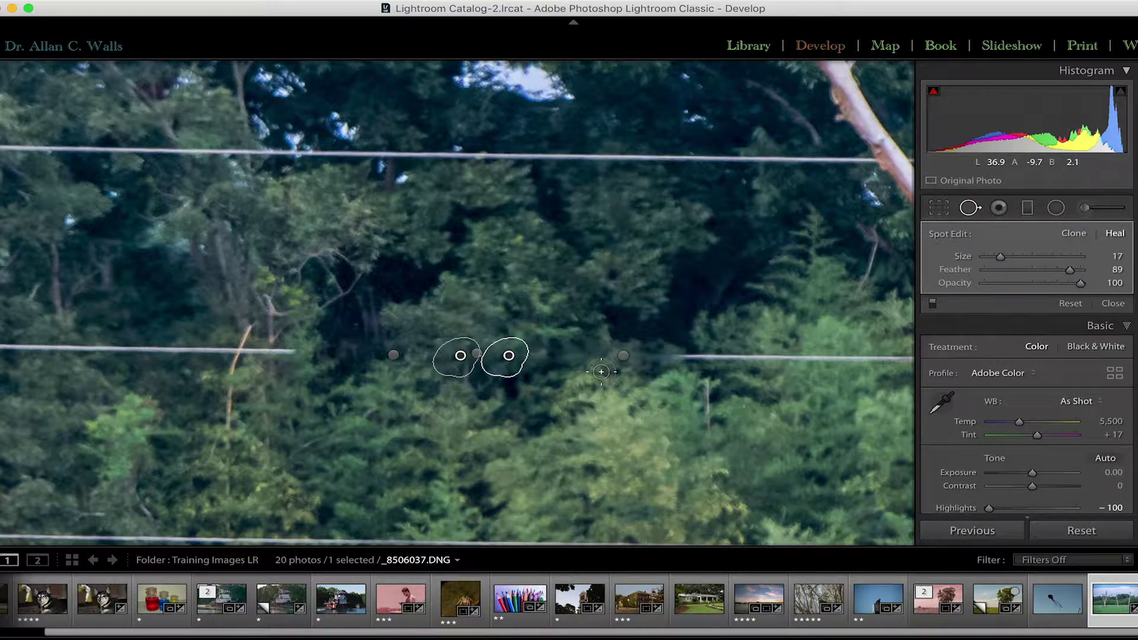
# Step: Compare the healed power line area with the photo's Before version twice
pyautogui.press('\\')
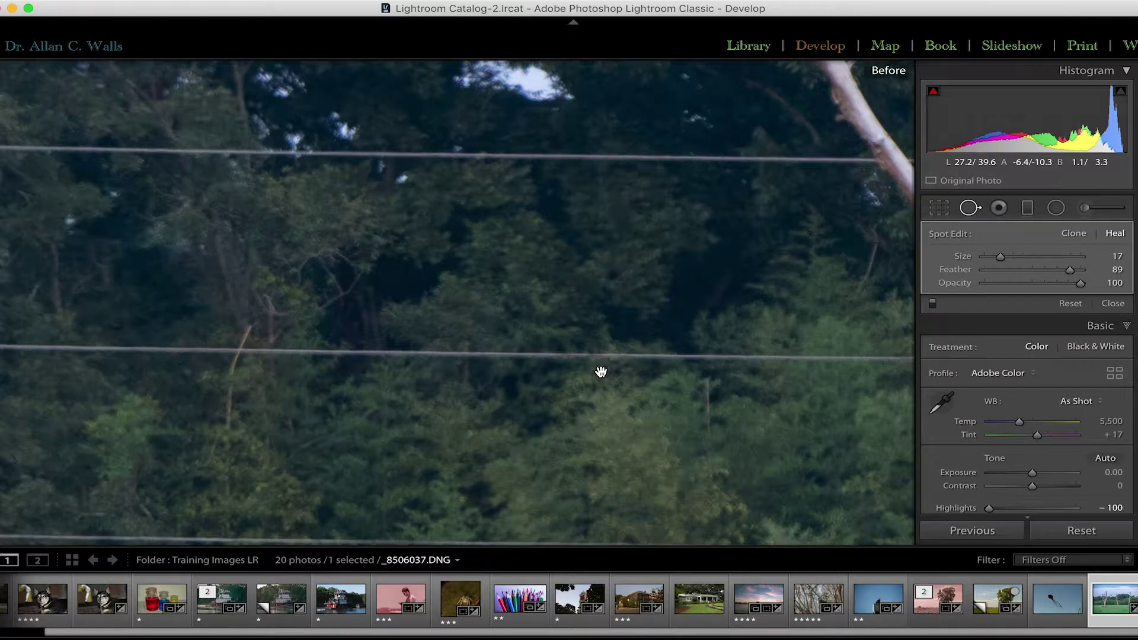
pyautogui.press('\\')
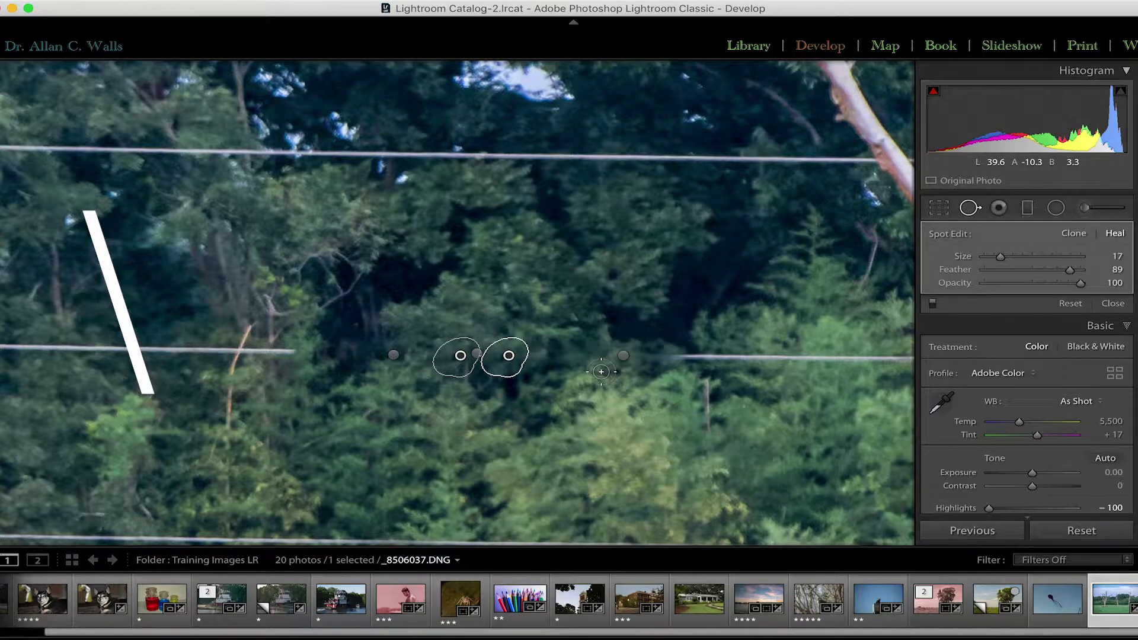
pyautogui.press('\\')
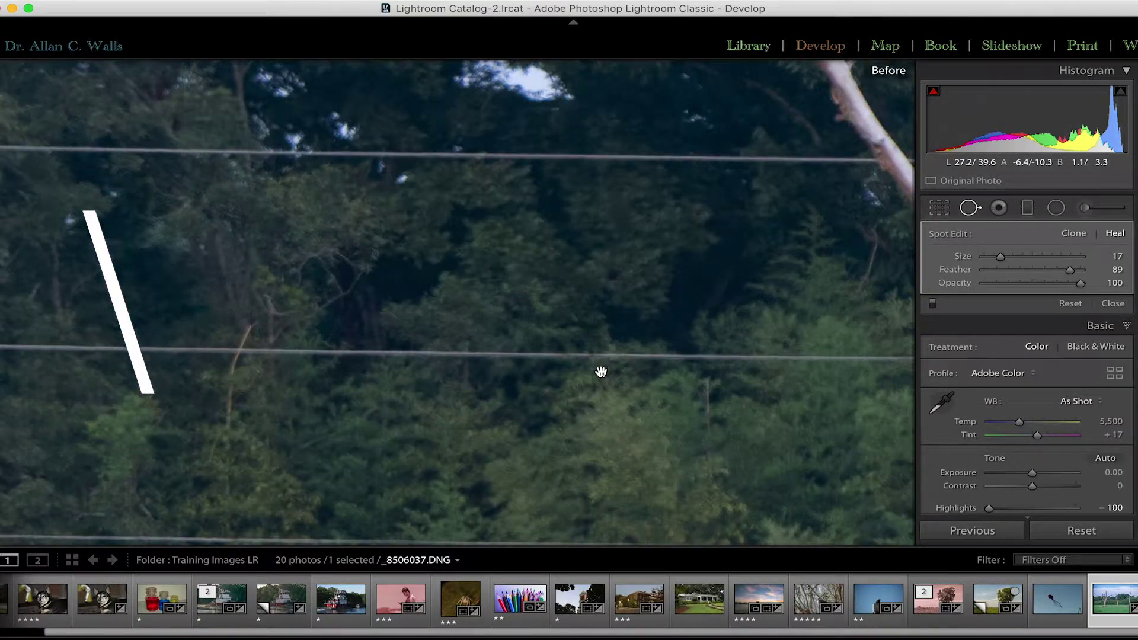
pyautogui.press('\\')
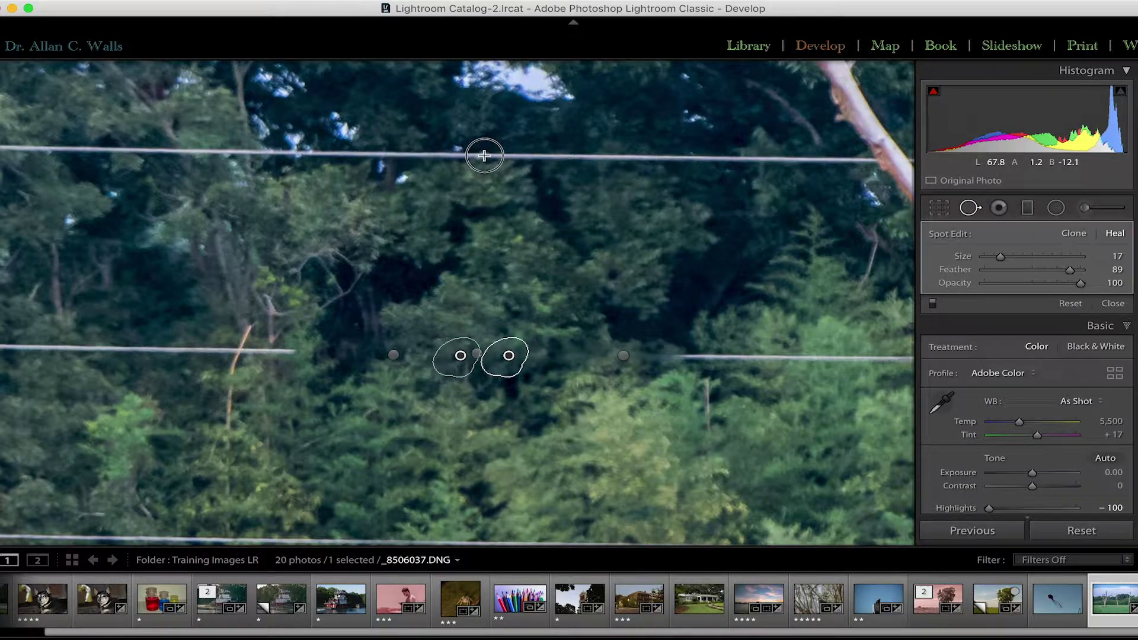
# Step: Heal a straight stretch of the next power line above and check the whole photo
pyautogui.moveTo(375, 152); pyautogui.dragTo(592, 153)
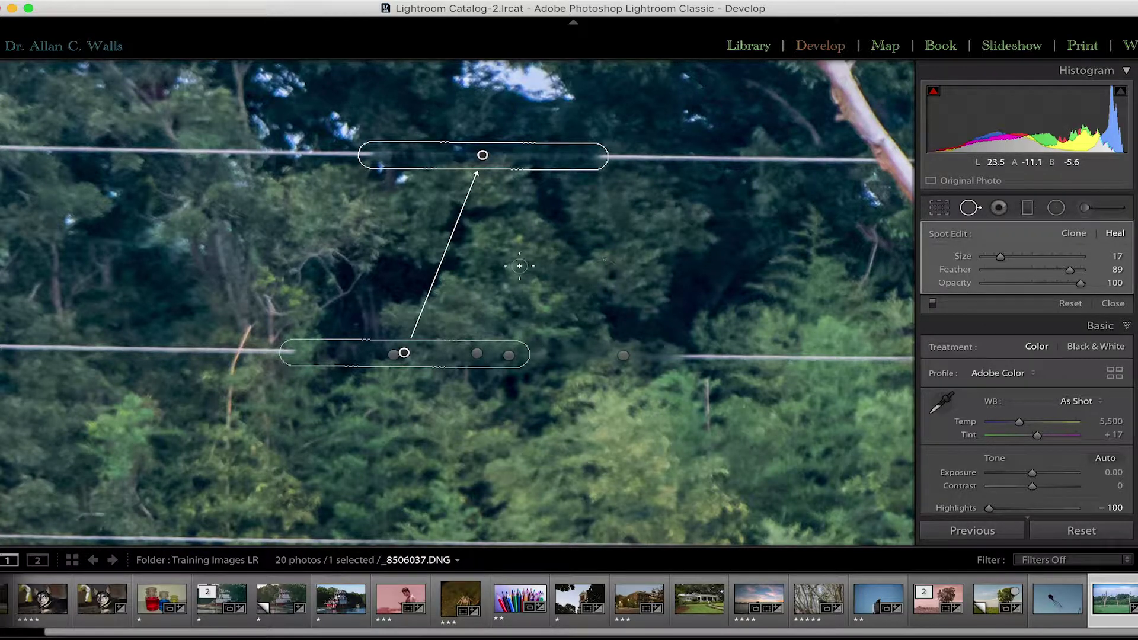
pyautogui.press('z')
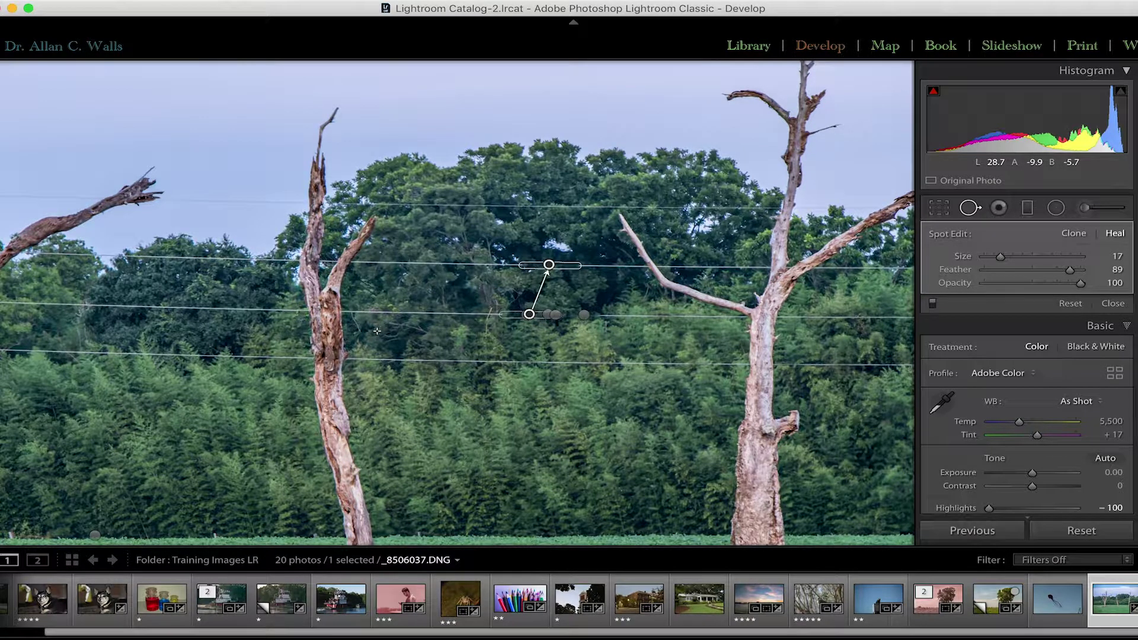
pyautogui.press('z')
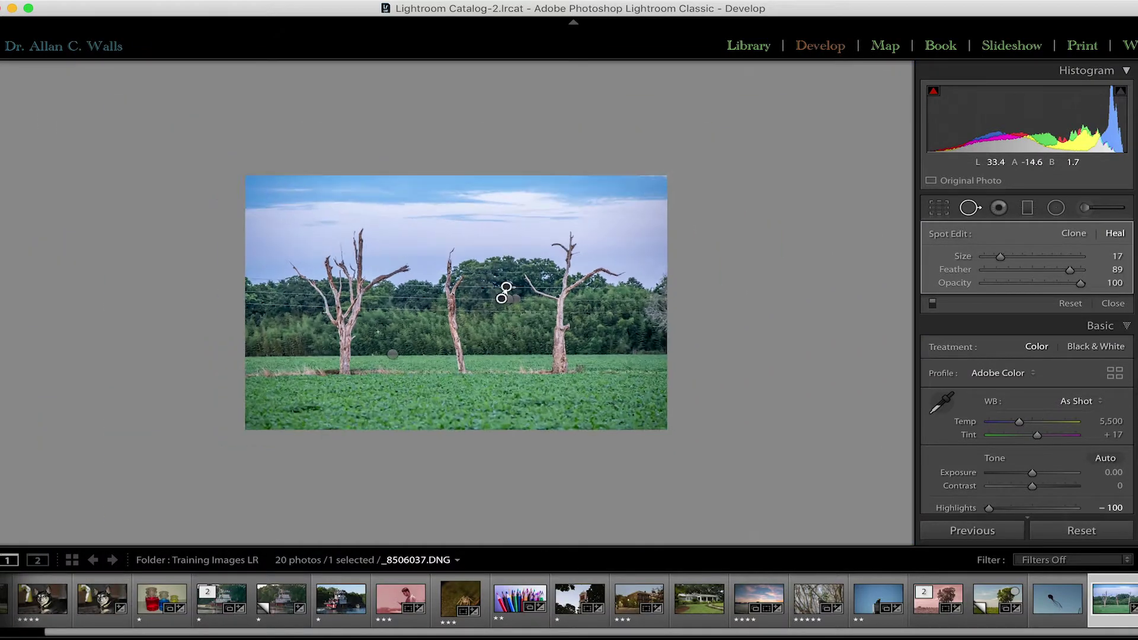
pyautogui.moveTo(50, 278)
pyautogui.press('z')
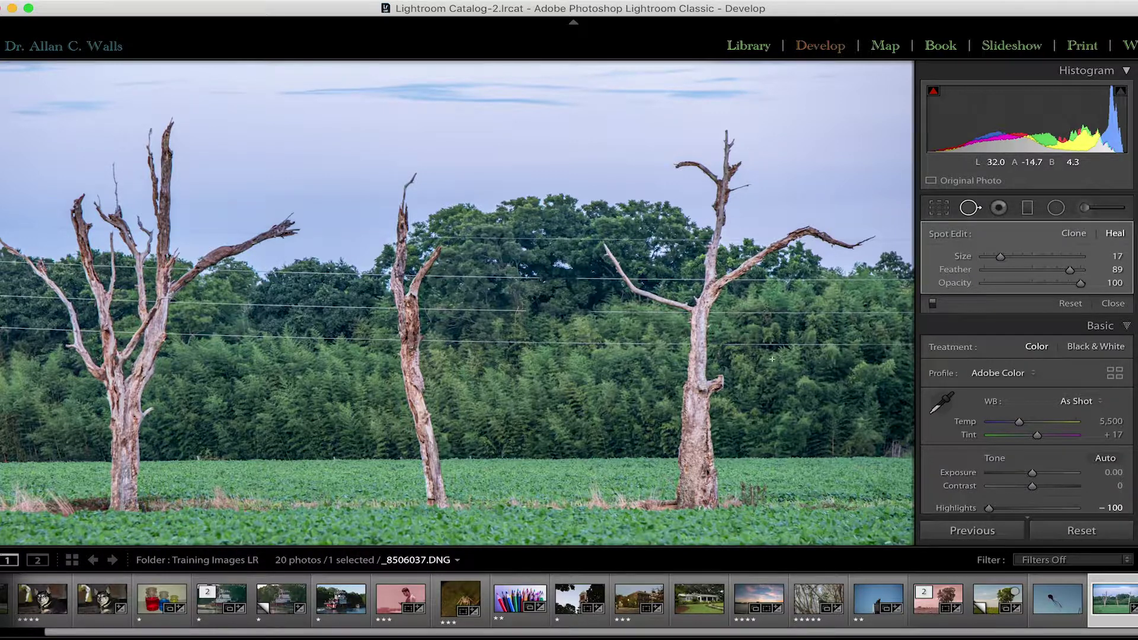
# Step: Open the dog photo untitled-27-2.DNG, close the Spot Removal tool and frame both of the dog's eyes
pyautogui.click(46, 604)
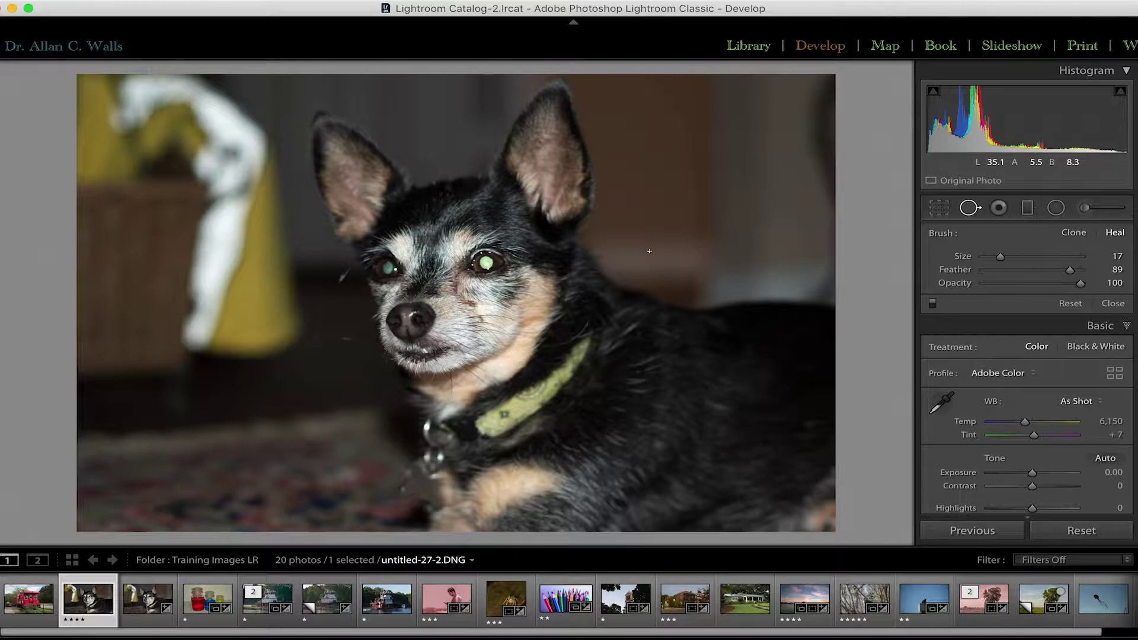
pyautogui.press('z')
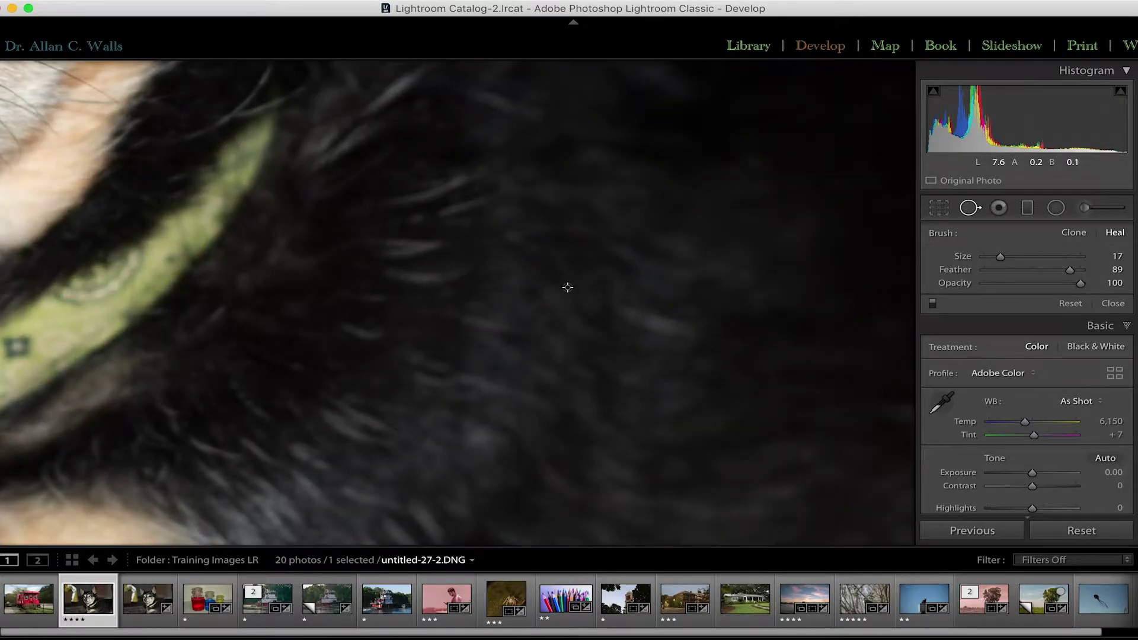
pyautogui.click(969, 209)
pyautogui.hscroll(-9, 436, 274)
pyautogui.scroll(5, 436, 273)
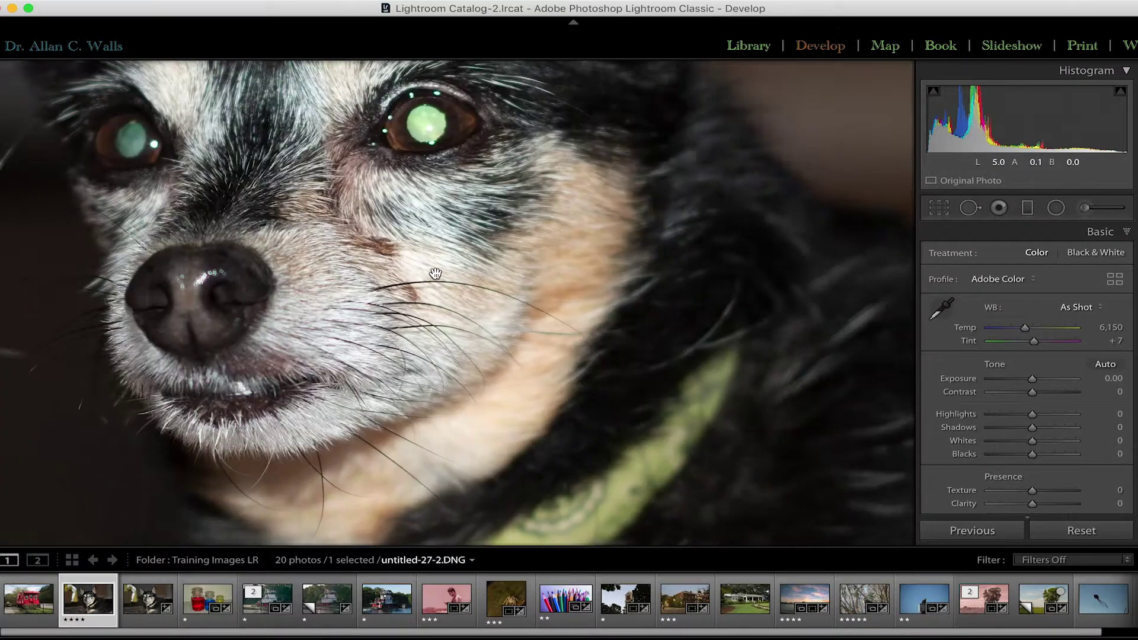
pyautogui.hscroll(-5, 436, 274)
pyautogui.scroll(-2, 436, 273)
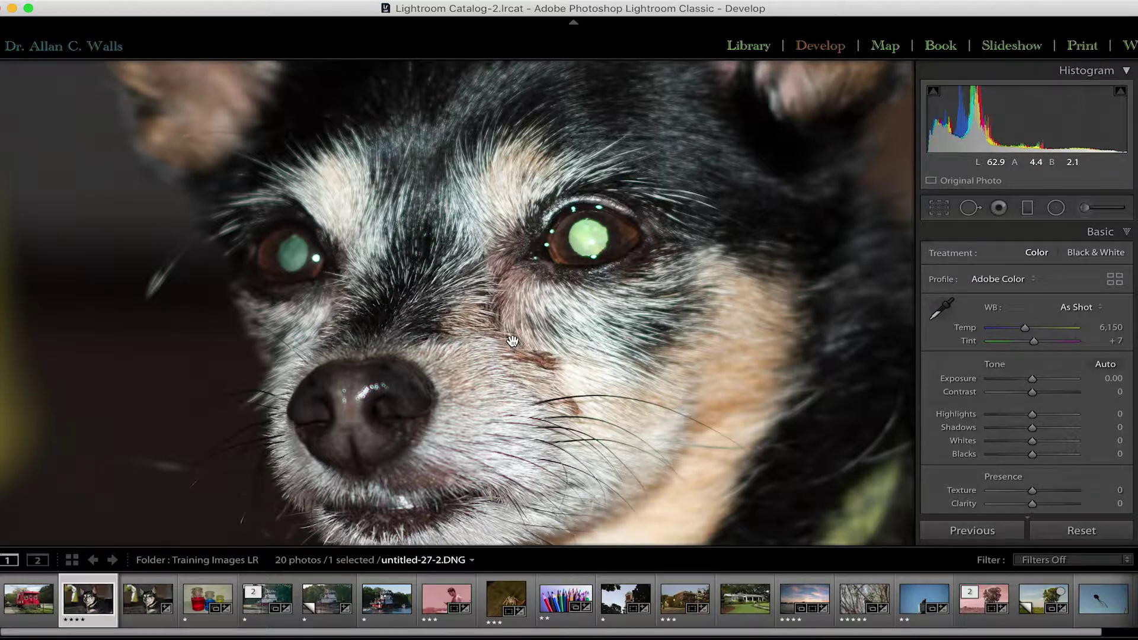
pyautogui.hscroll(4, 513, 341)
pyautogui.scroll(1, 512, 341)
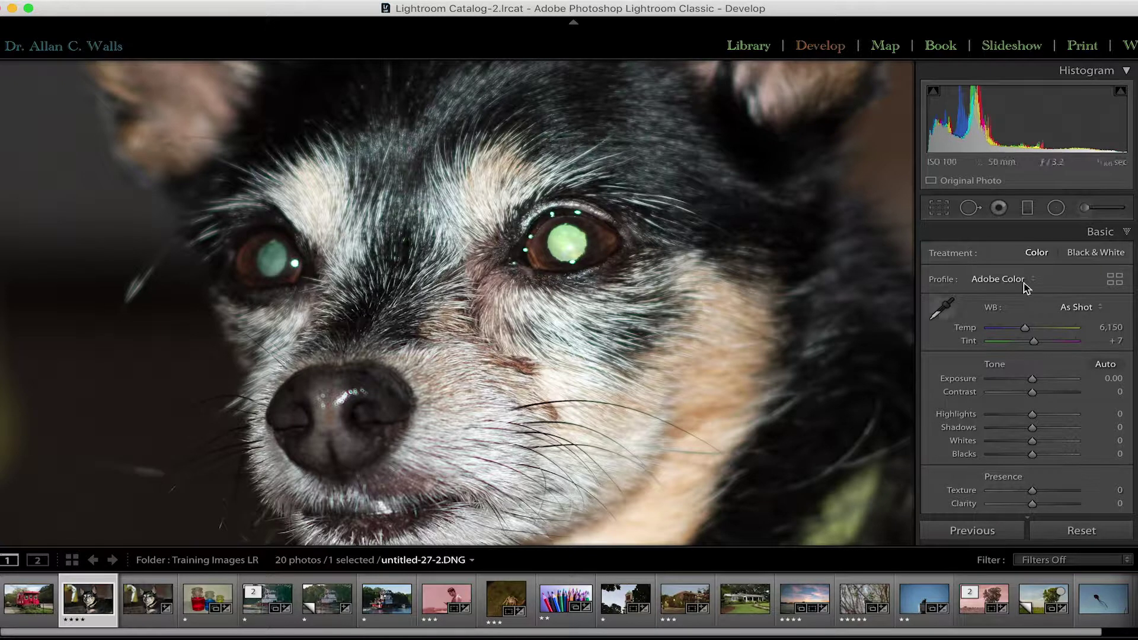
# Step: Apply a Pet Eye correction to the dog's brighter green eye with the Red Eye Correction tool
pyautogui.click(998, 208)
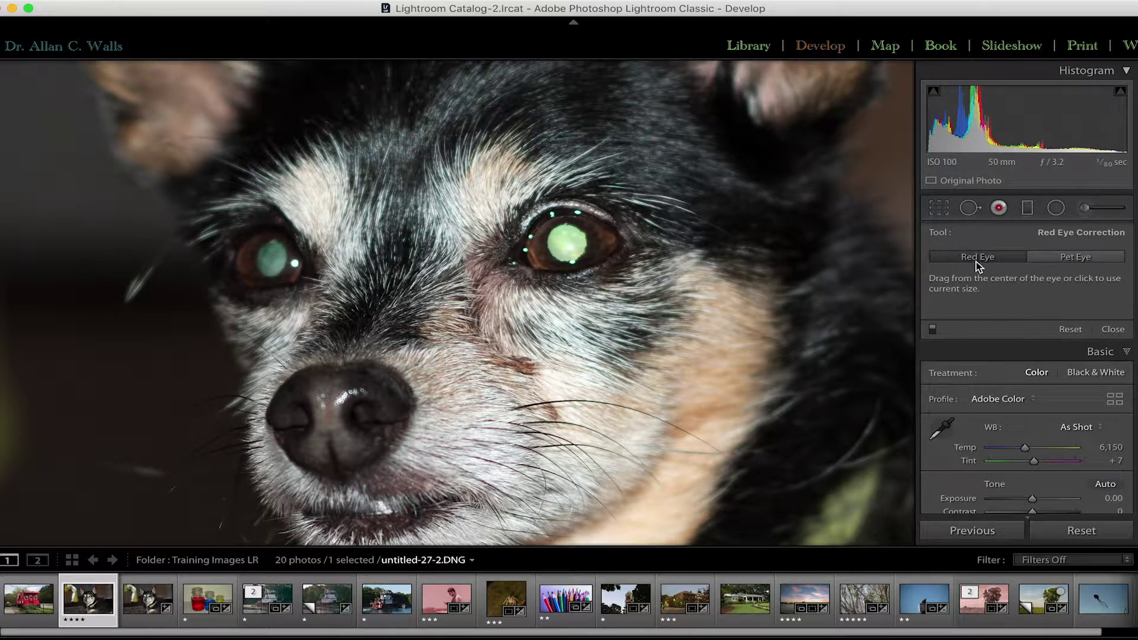
pyautogui.click(1073, 259)
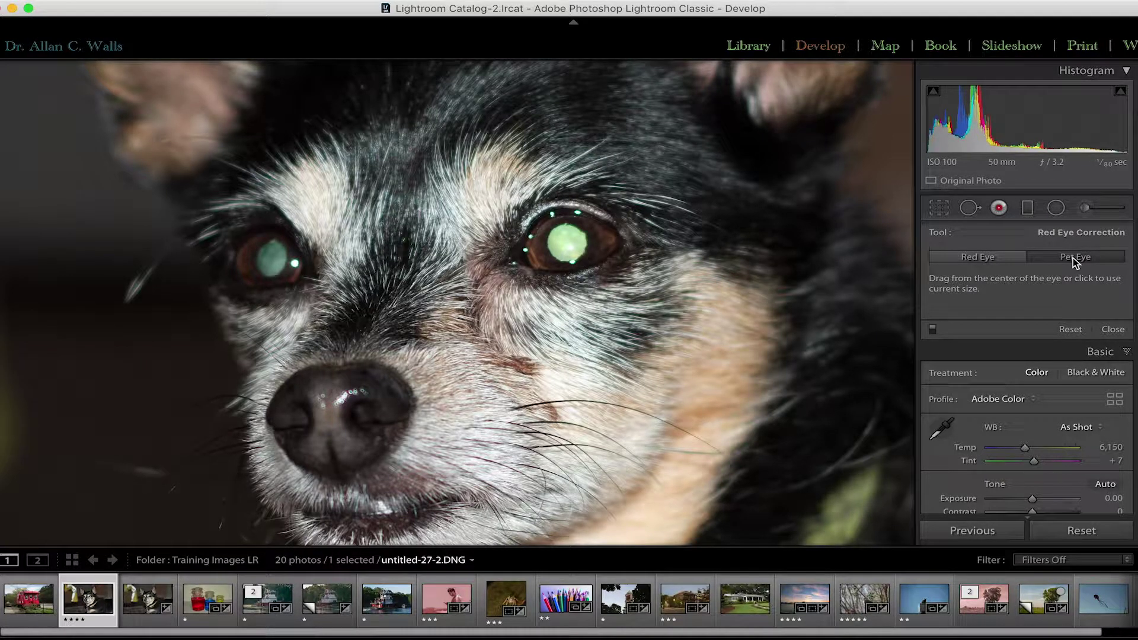
pyautogui.click(567, 243)
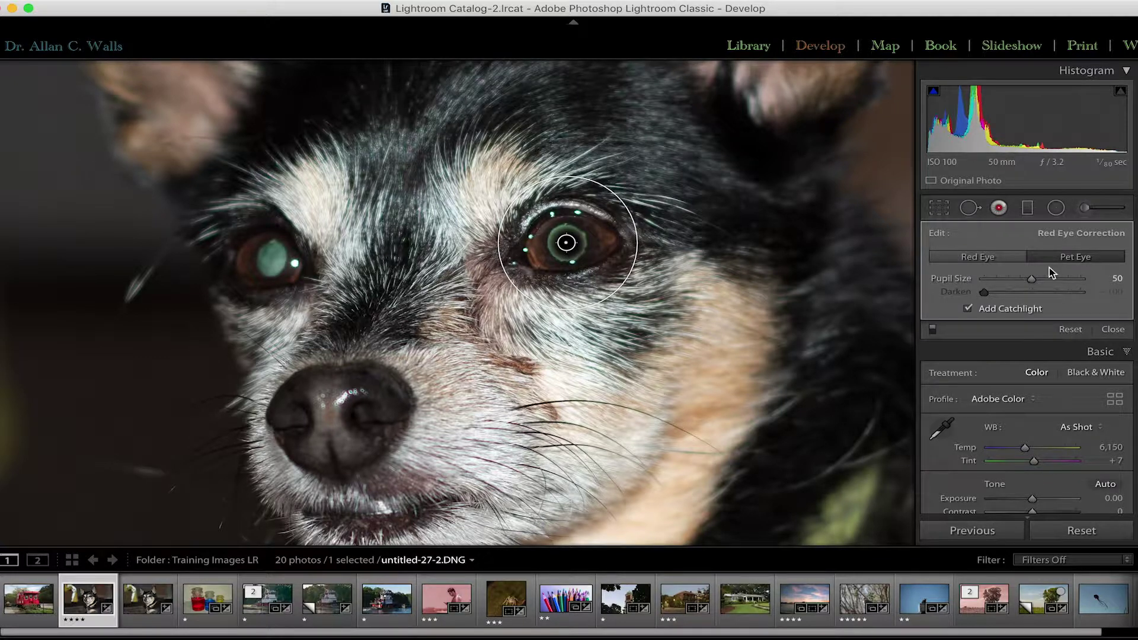
# Step: Set the corrected eye's pupil size to 93 and switch Add Catchlight off and back on
pyautogui.moveTo(1032, 281); pyautogui.dragTo(1057, 281)
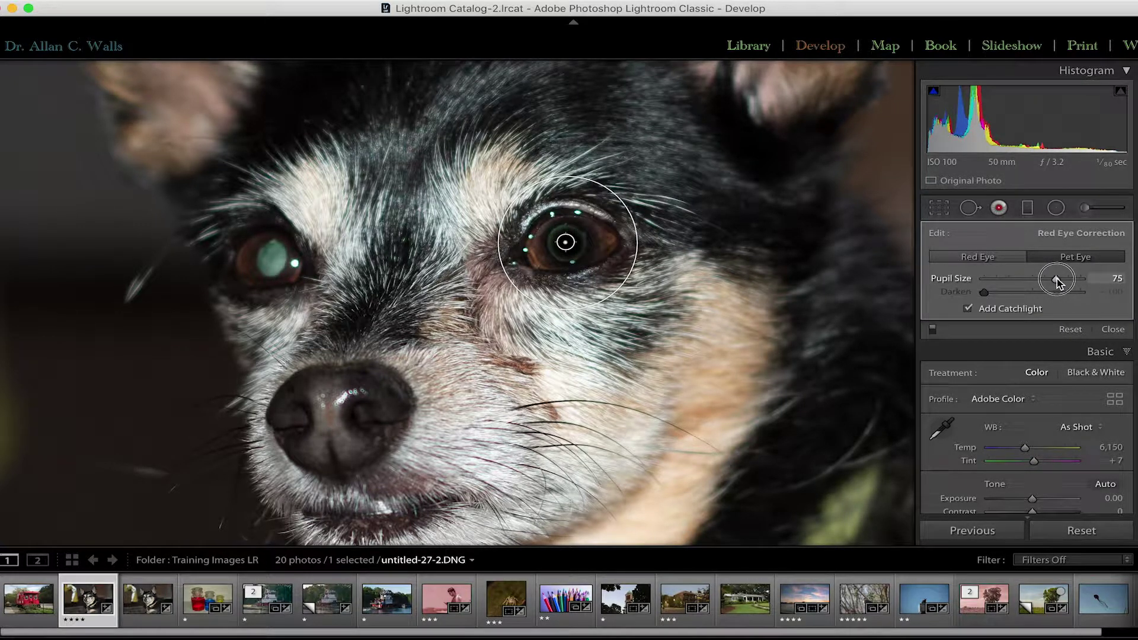
pyautogui.moveTo(1058, 280); pyautogui.dragTo(1075, 282)
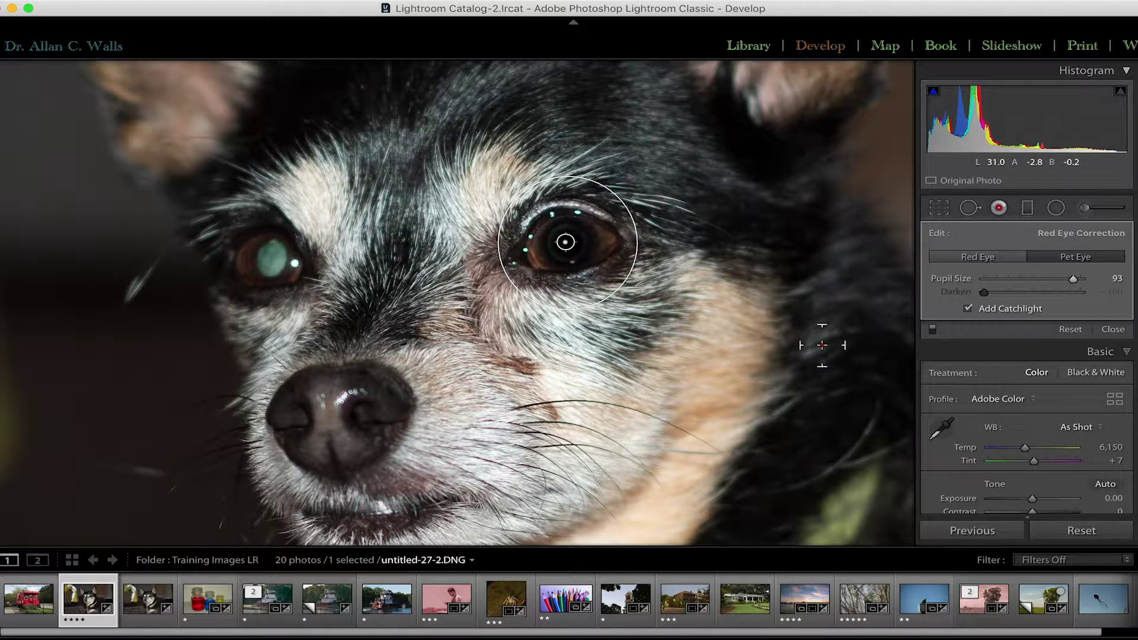
pyautogui.click(966, 309)
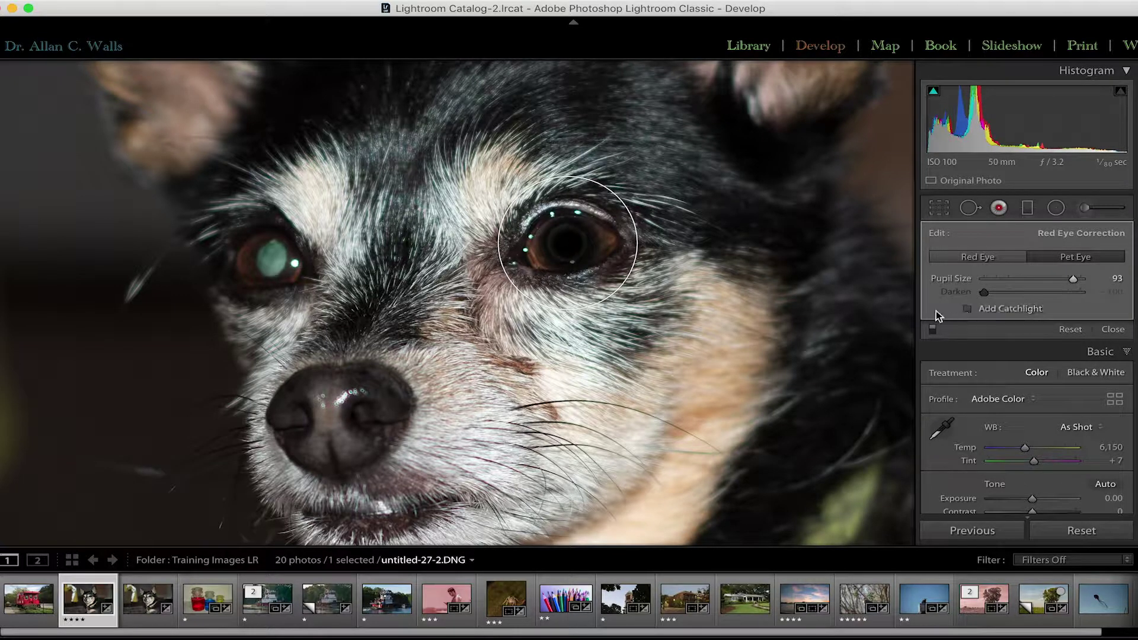
pyautogui.click(967, 309)
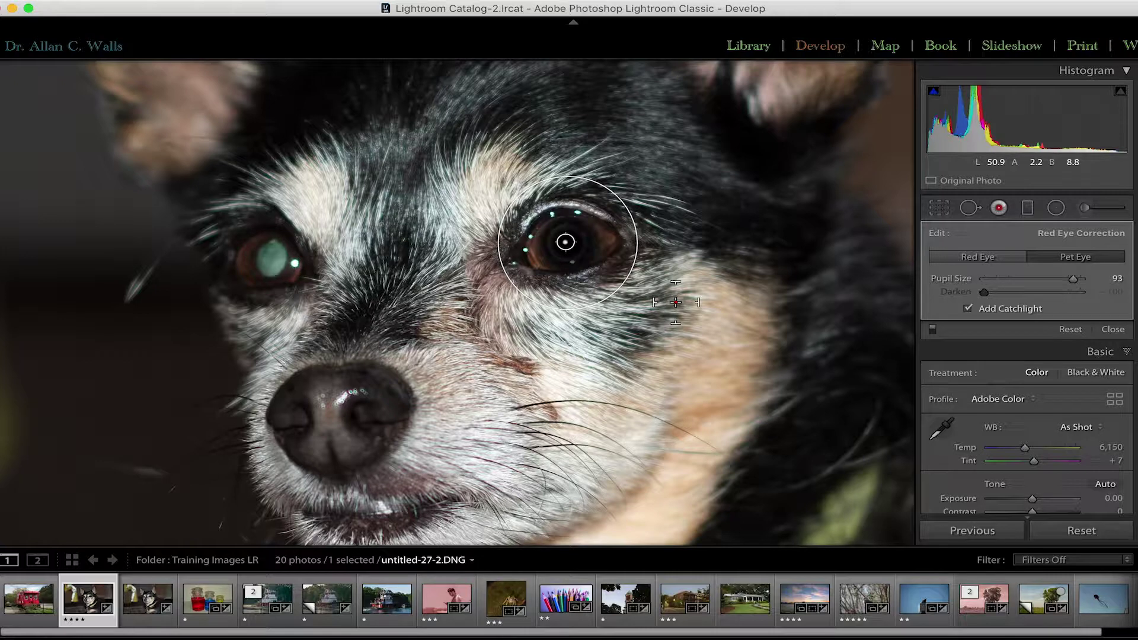
# Step: Finish the pet eye correction, close the Red Eye Correction tool and view the dog's whole head
pyautogui.press('Escape')
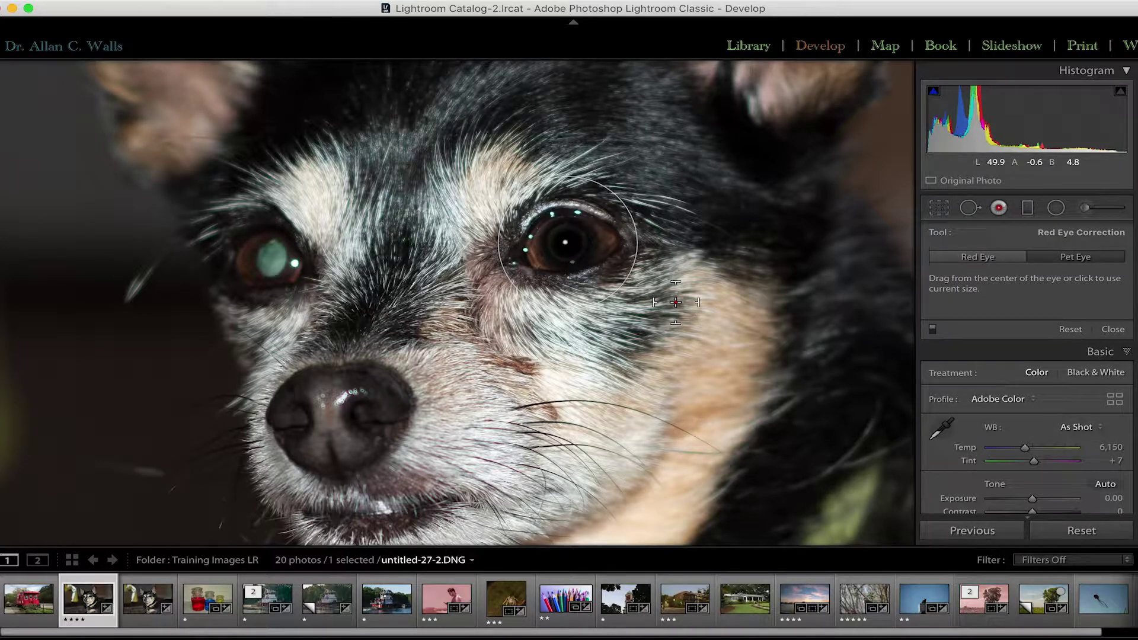
pyautogui.click(999, 209)
pyautogui.click(636, 354)
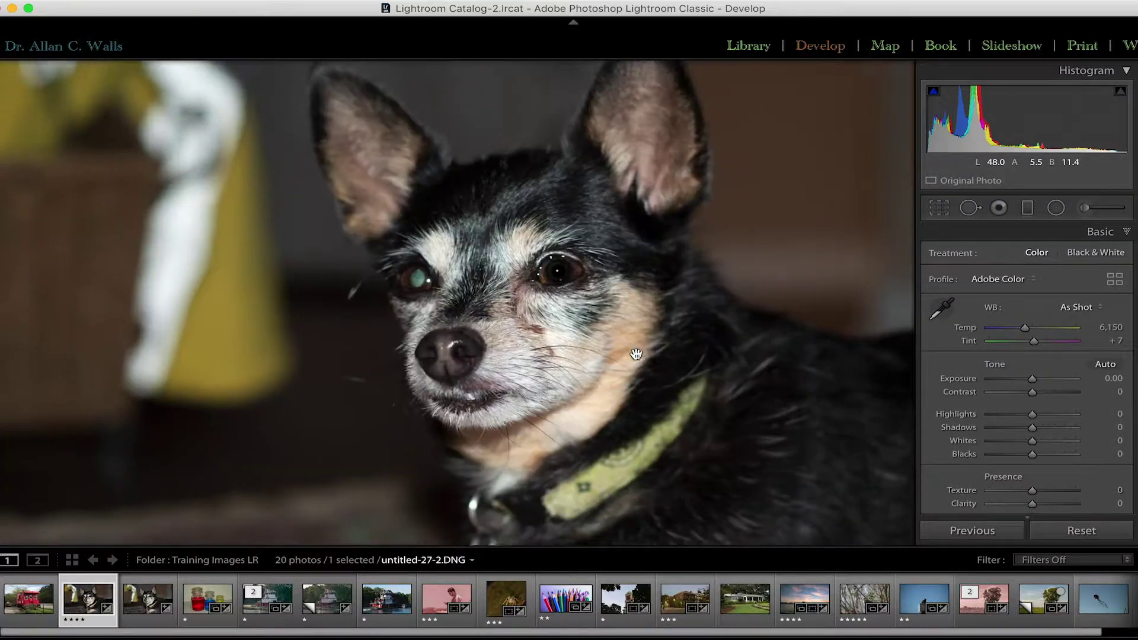
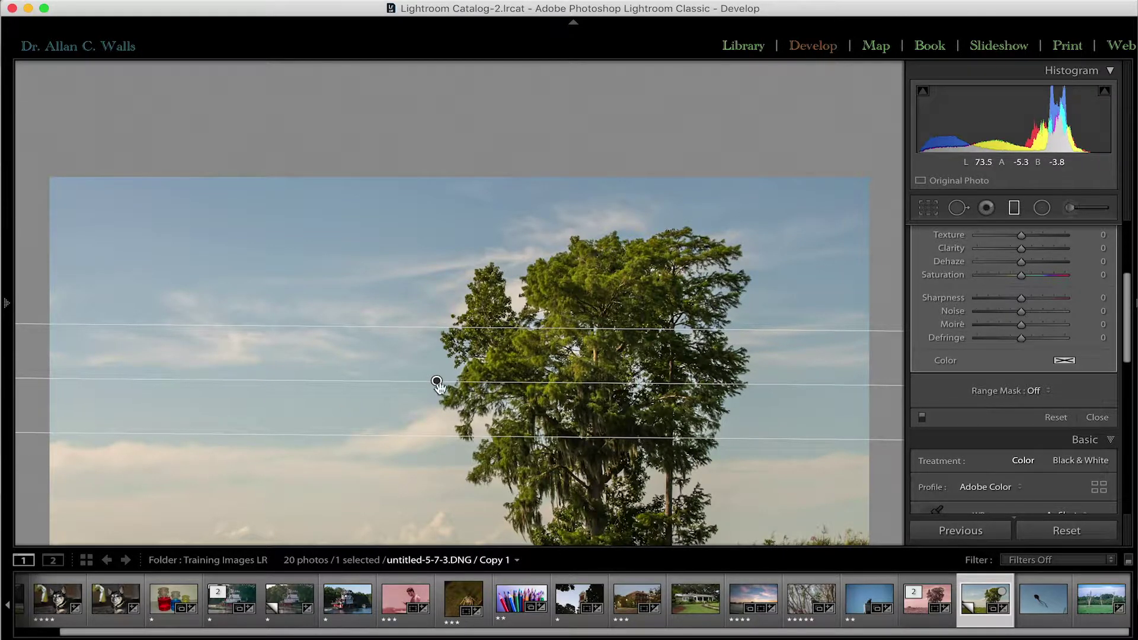
# Step: Move the graduated filter up into the upper sky, show its mask overlay and extend its lower edge toward the horizon
pyautogui.moveTo(435, 383); pyautogui.dragTo(438, 235)
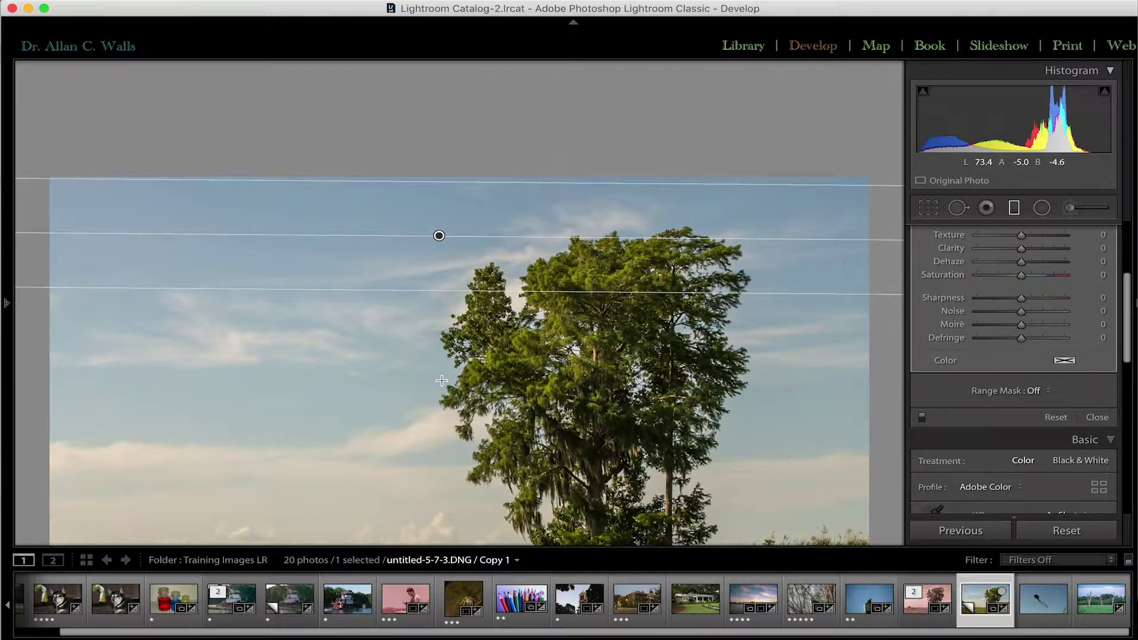
pyautogui.press('o')
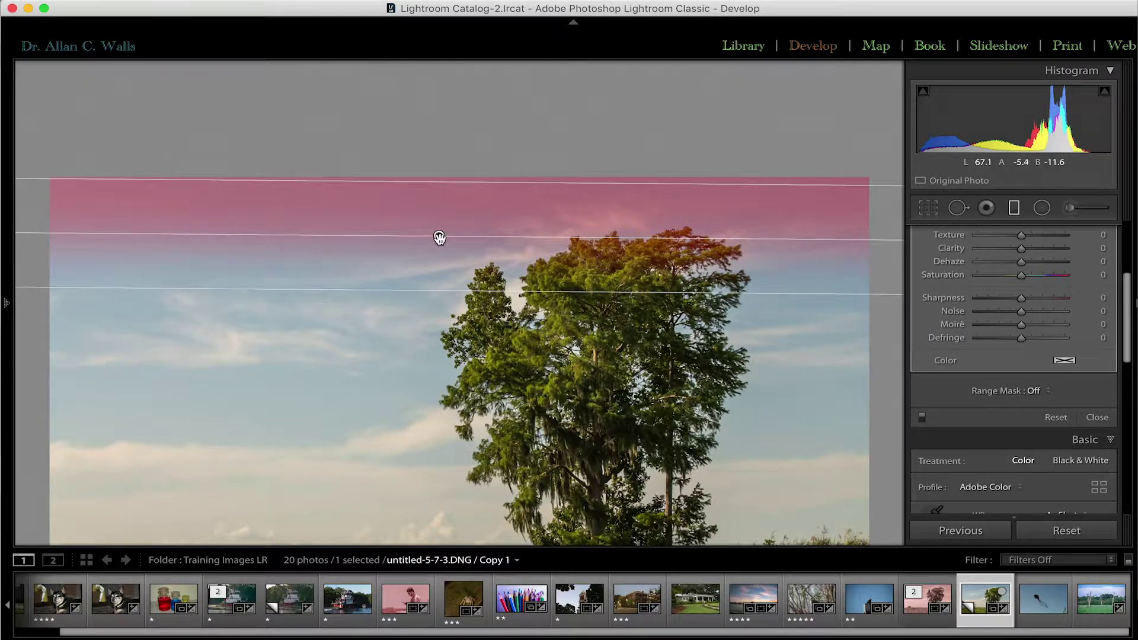
pyautogui.moveTo(439, 290); pyautogui.dragTo(455, 527)
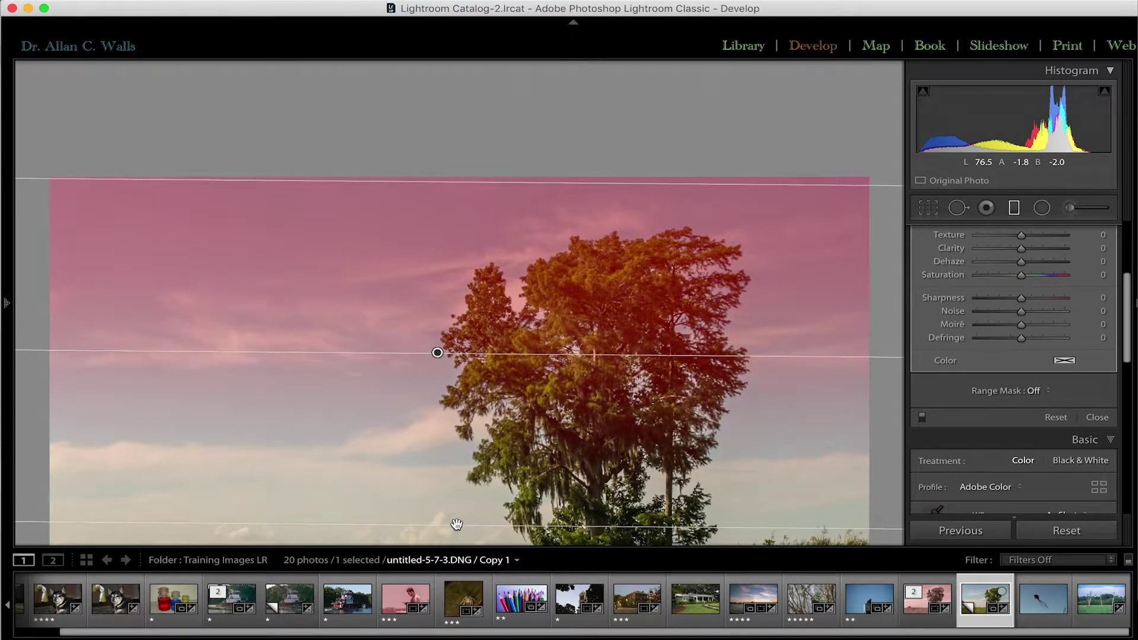
# Step: Adjust the graduated filter's upper edge, shift the whole filter slightly down the sky and close the Graduated Filter tool
pyautogui.moveTo(855, 186); pyautogui.dragTo(854, 180)
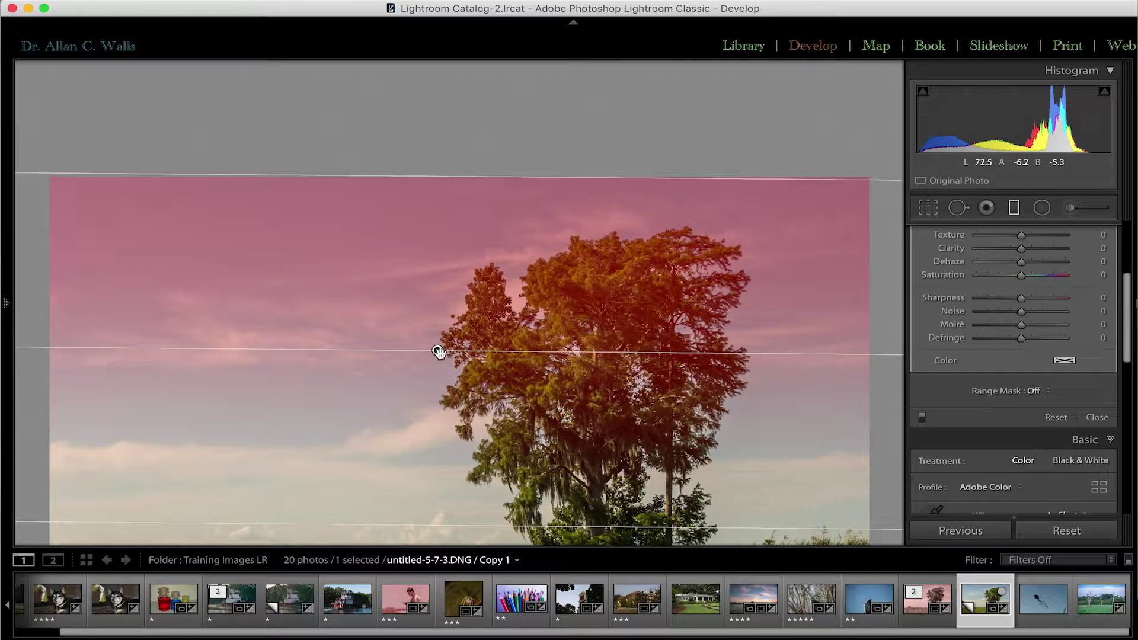
pyautogui.moveTo(438, 350); pyautogui.dragTo(441, 364)
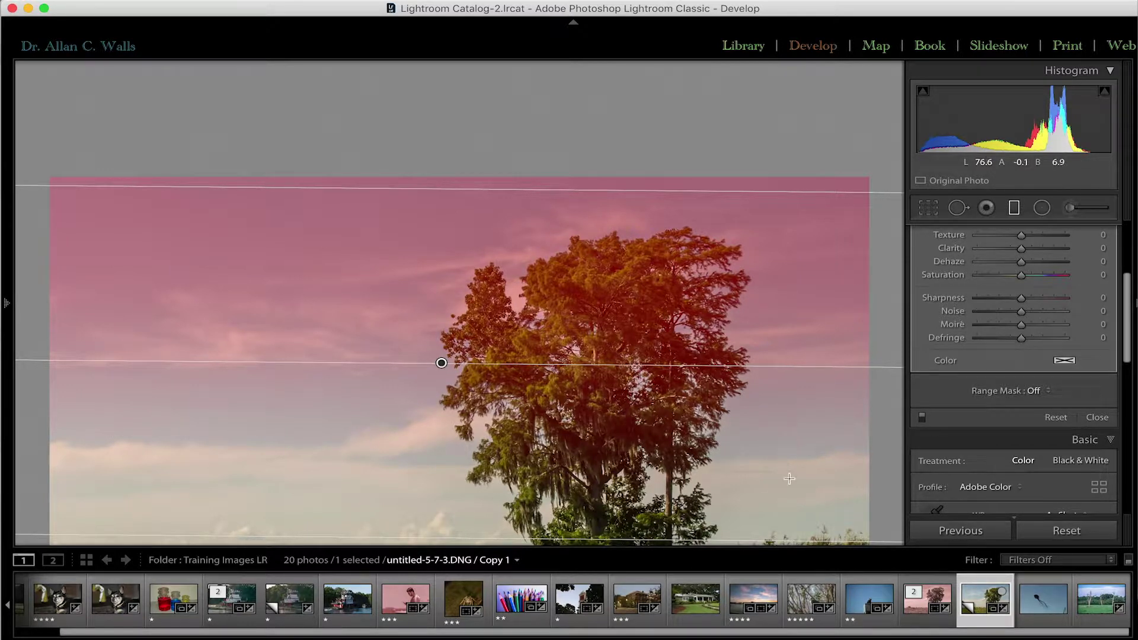
pyautogui.scroll(-5, 791, 477)
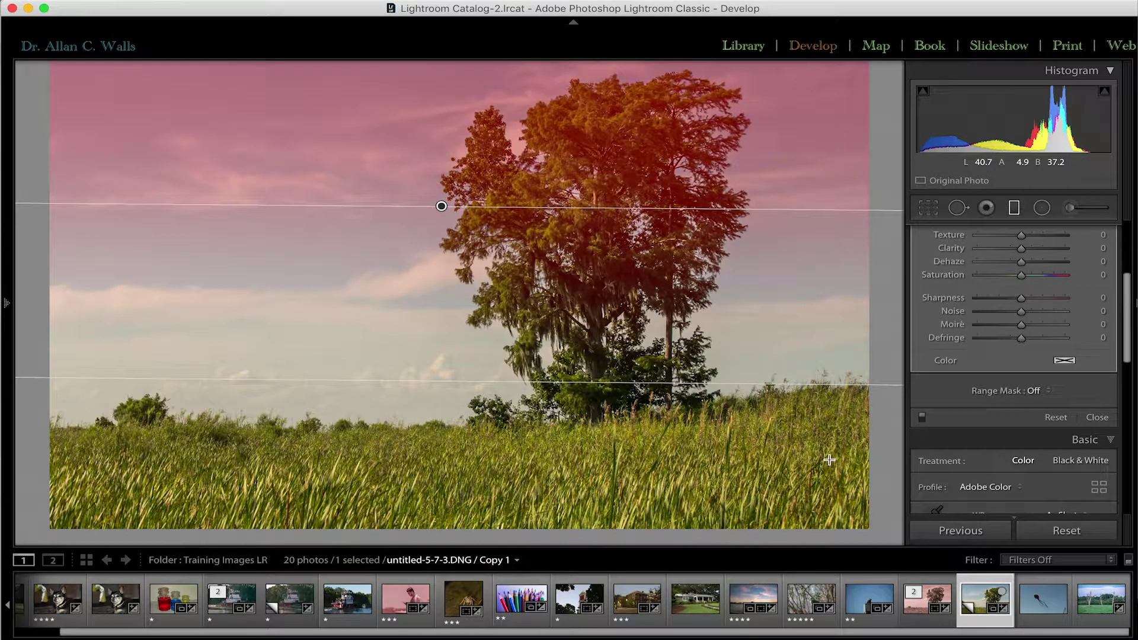
pyautogui.scroll(3, 619, 356)
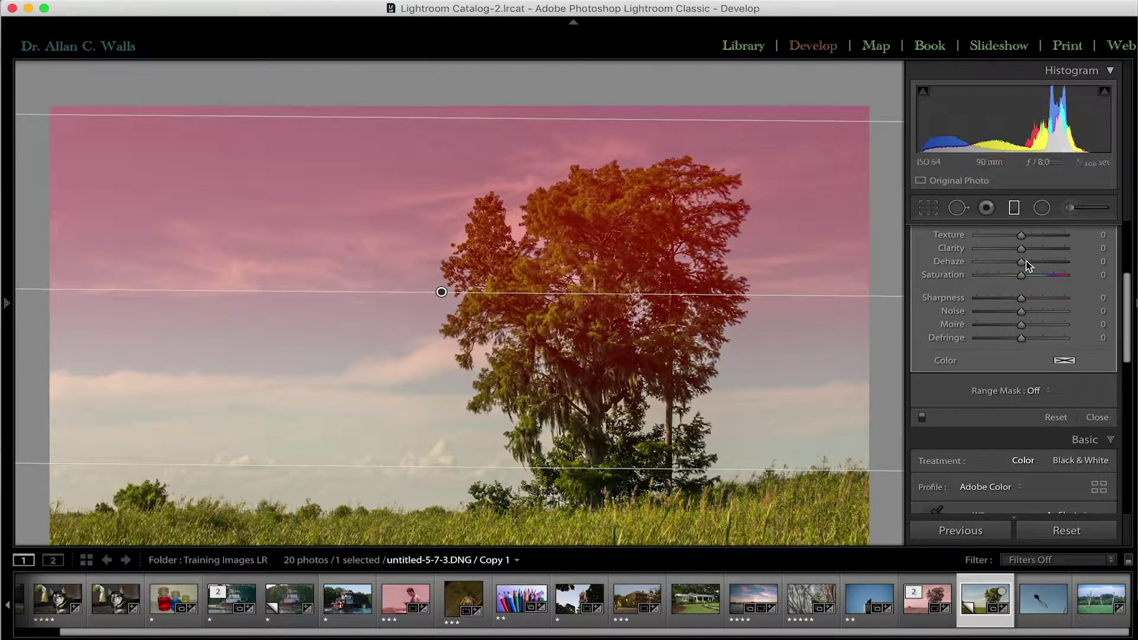
pyautogui.click(1015, 207)
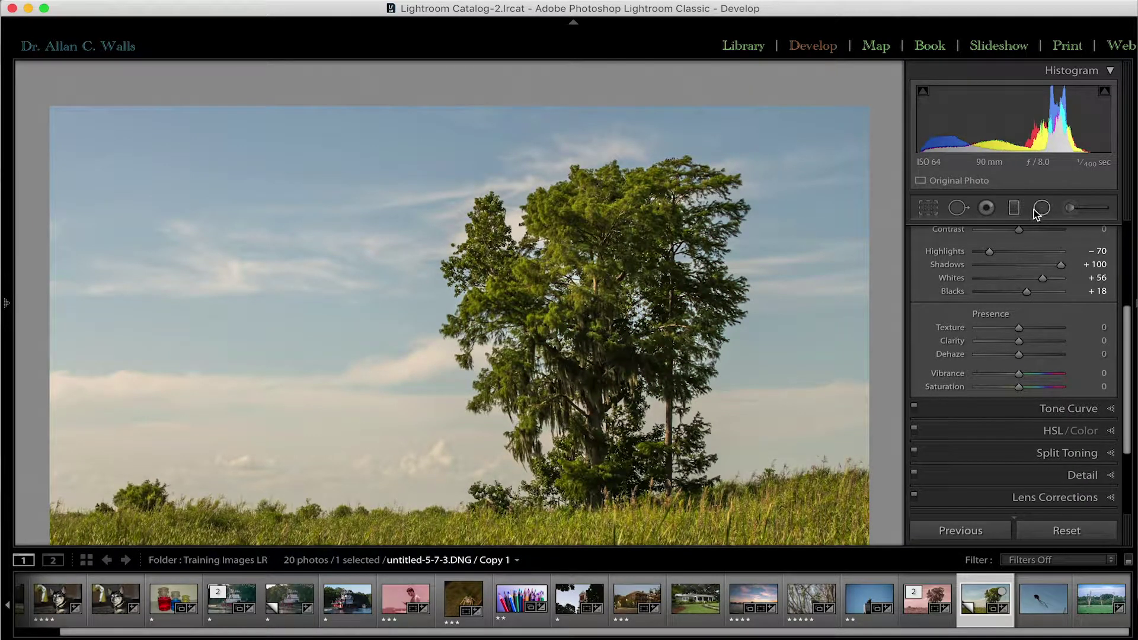
# Step: Draw a radial filter around the large tree and adjust its ellipse to enclose nearly the whole tree
pyautogui.click(1042, 208)
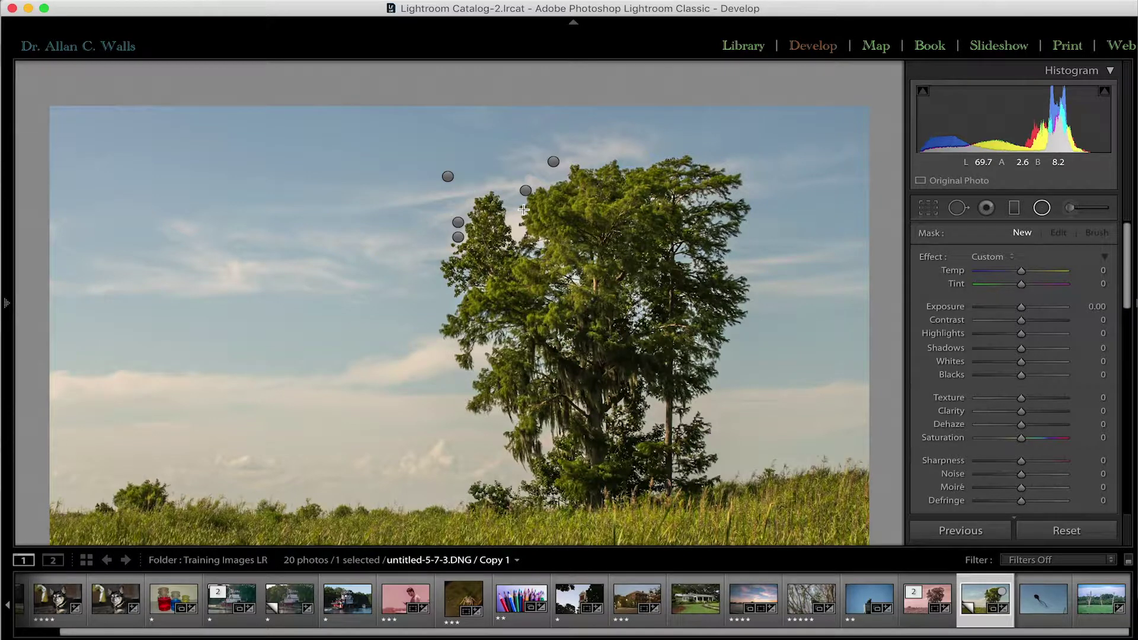
pyautogui.scroll(-3, 1033, 413)
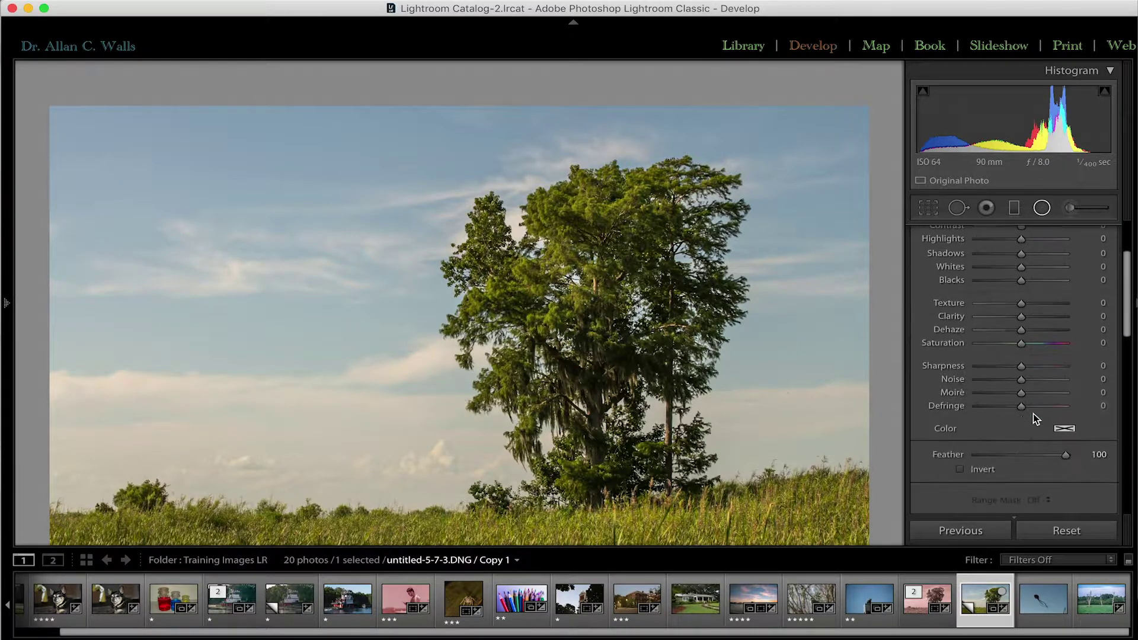
pyautogui.scroll(-3, 1079, 467)
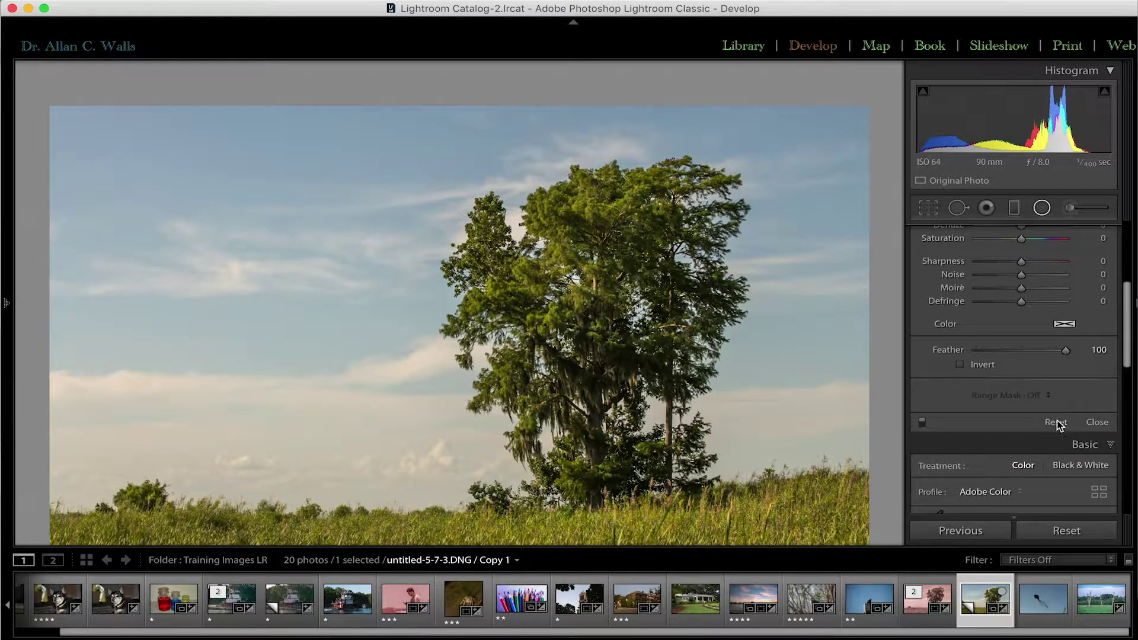
pyautogui.scroll(3, 498, 335)
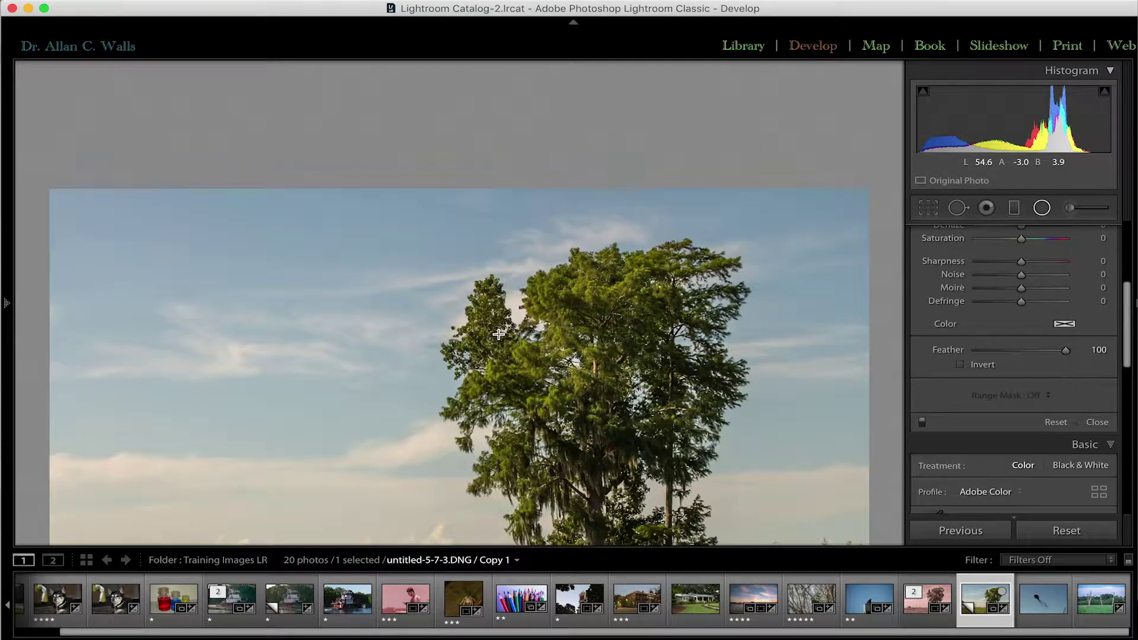
pyautogui.scroll(-2, 498, 335)
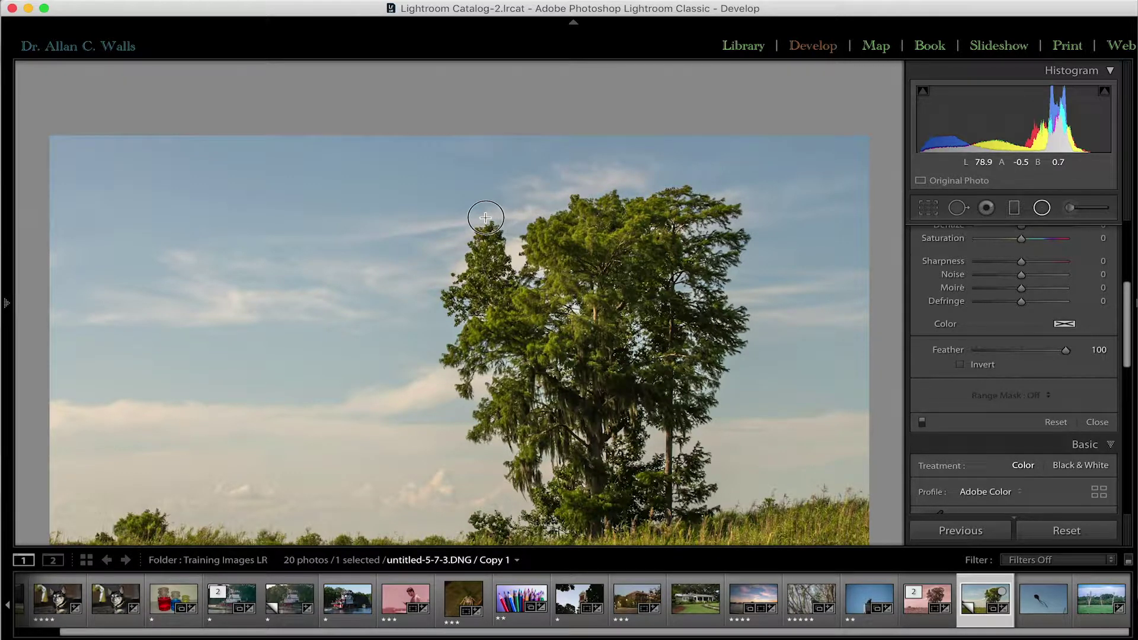
pyautogui.moveTo(554, 218); pyautogui.dragTo(655, 419)
pyautogui.moveTo(528, 135); pyautogui.dragTo(647, 277)
pyautogui.moveTo(621, 161); pyautogui.dragTo(622, 170)
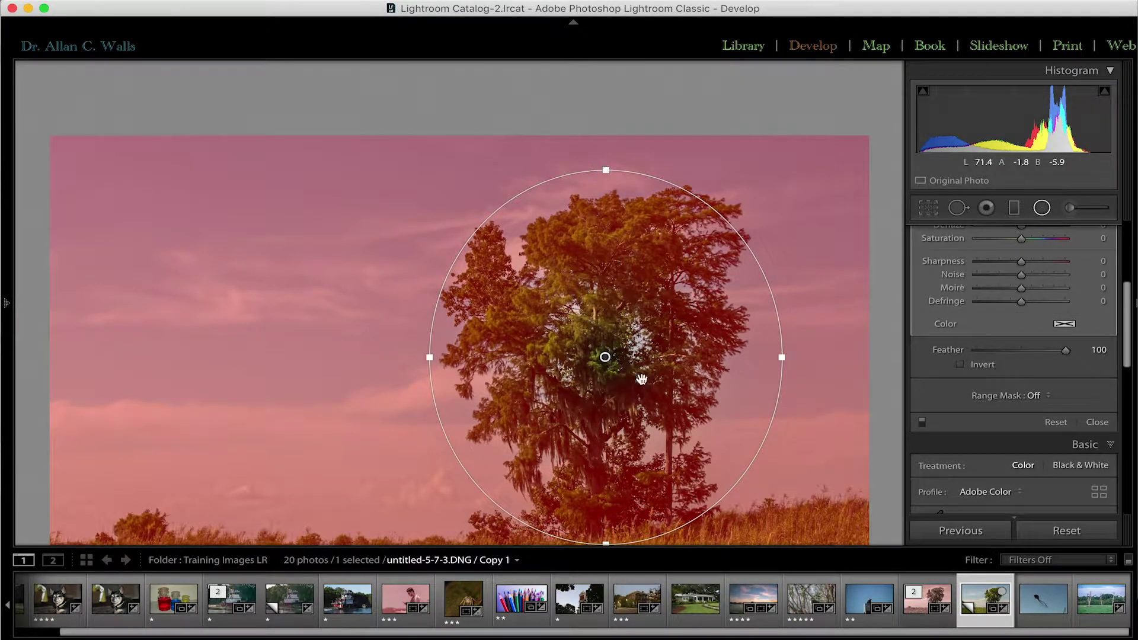
pyautogui.moveTo(603, 540); pyautogui.dragTo(603, 532)
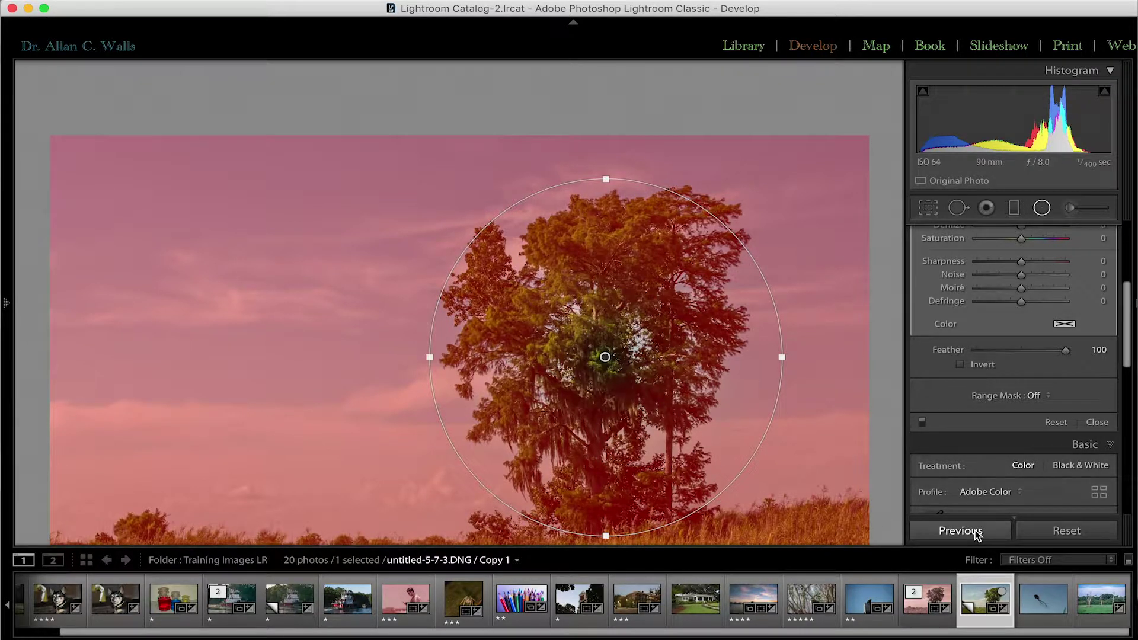
# Step: Set the radial filter's Feather to 0 and invert its mask so it covers the tree
pyautogui.moveTo(1066, 353); pyautogui.dragTo(954, 353)
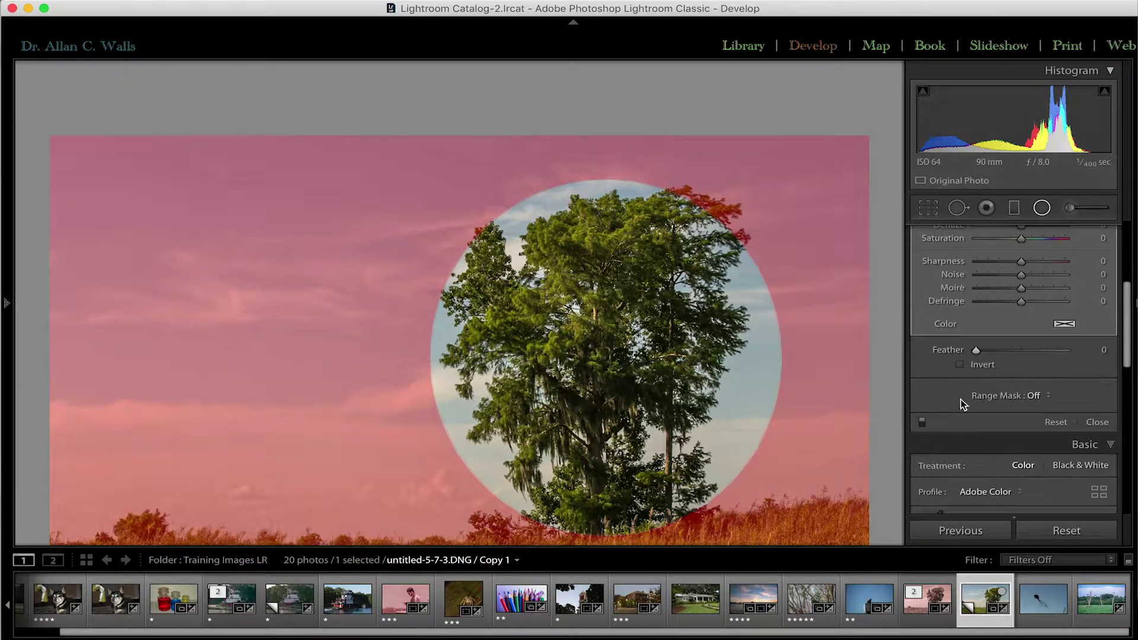
pyautogui.click(960, 365)
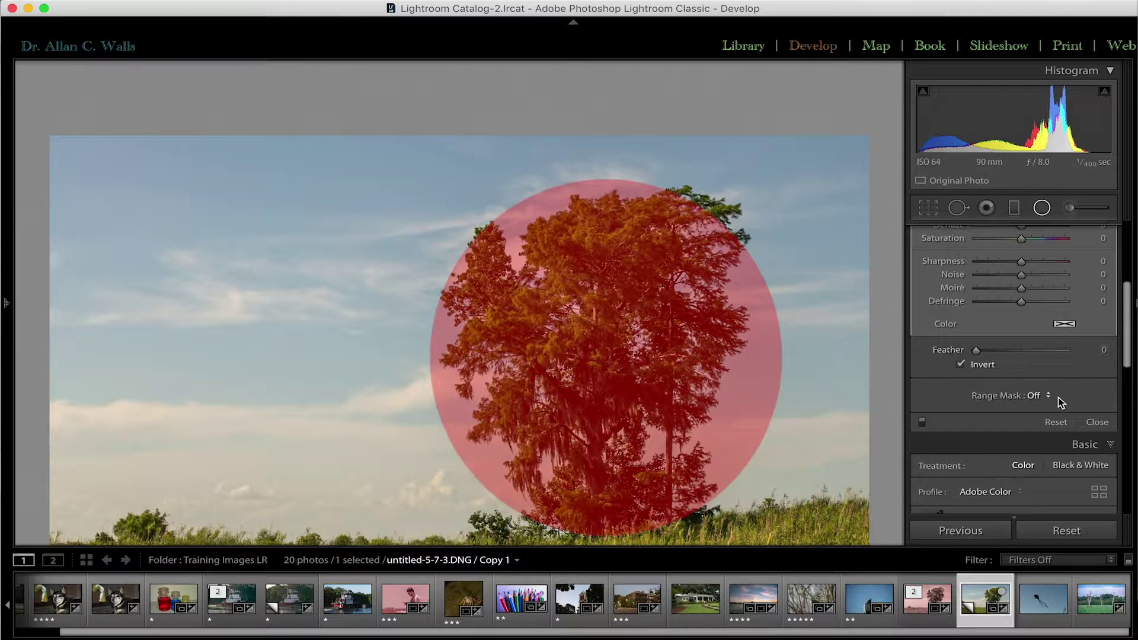
# Step: Switch to the Adjustment Brush and set brush A to Feather 88 and Size 25
pyautogui.click(1070, 208)
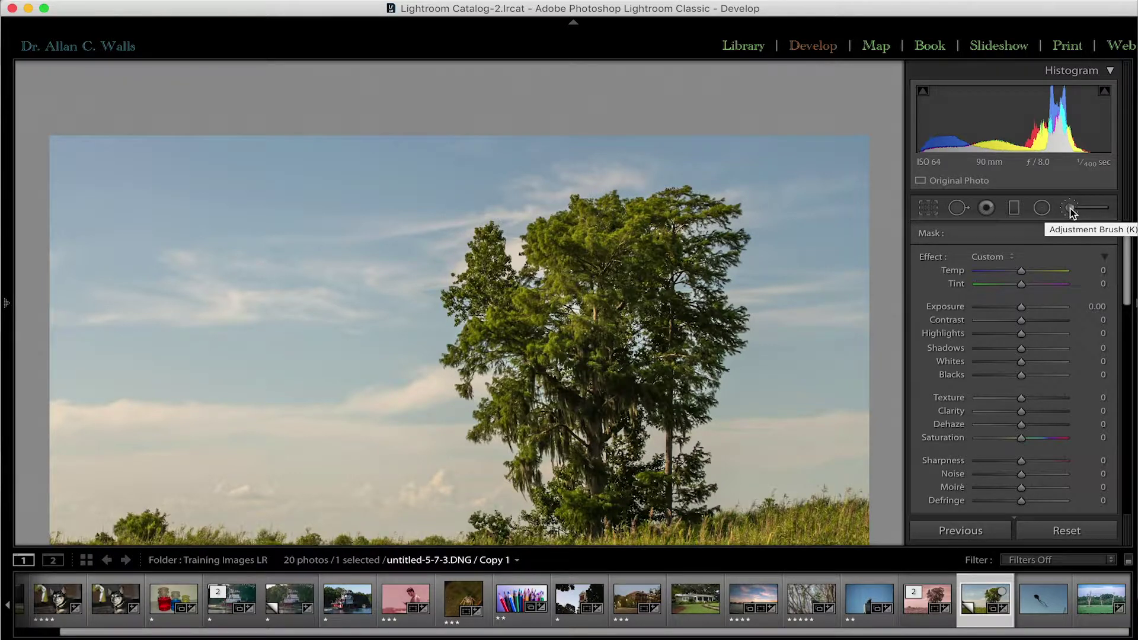
pyautogui.scroll(-5, 1025, 343)
pyautogui.scroll(-3, 1026, 343)
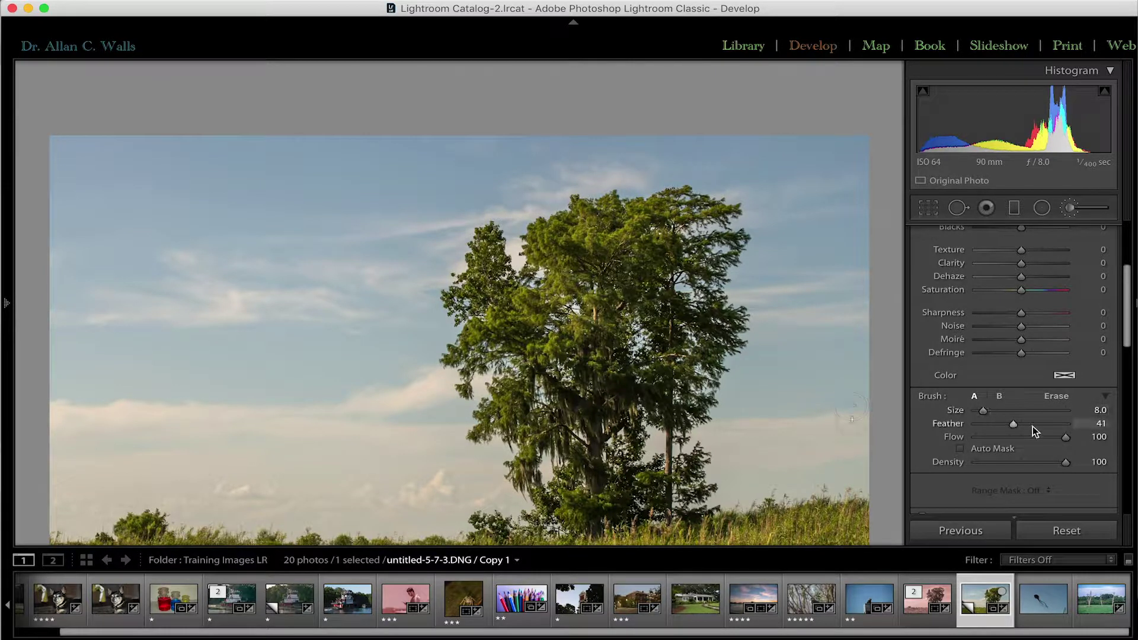
pyautogui.moveTo(1017, 426); pyautogui.dragTo(1058, 425)
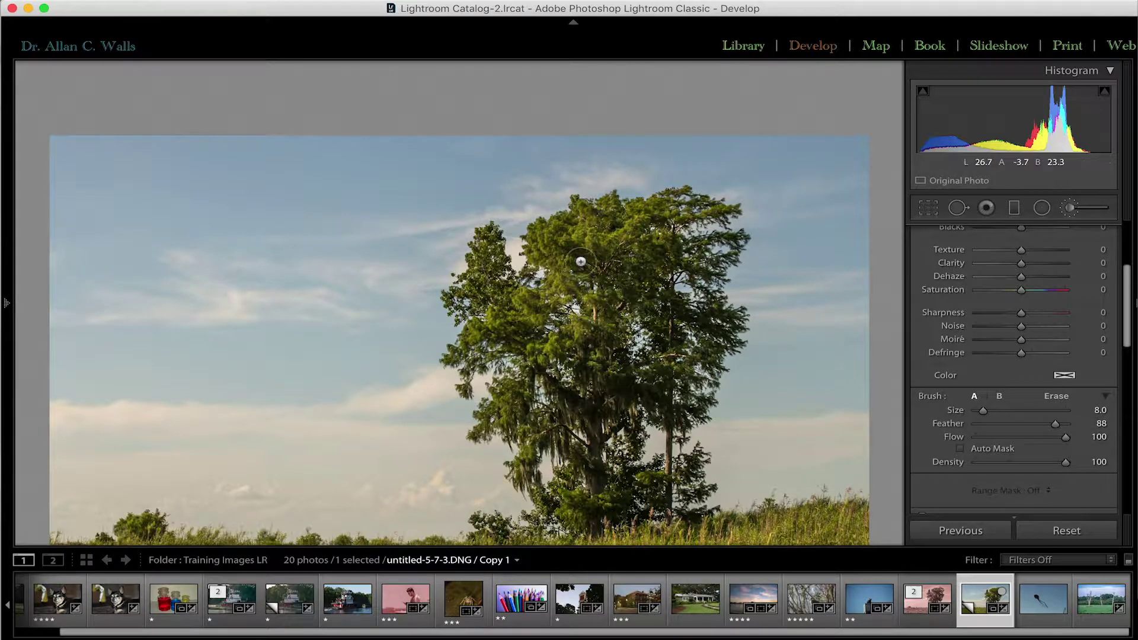
pyautogui.scroll(5, 439, 307)
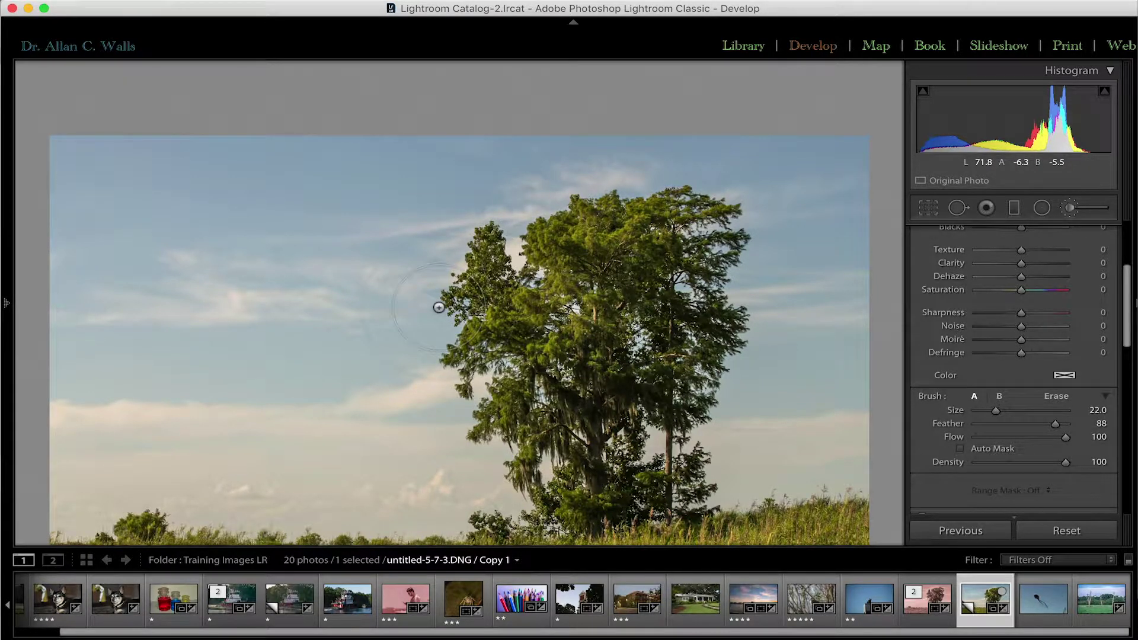
pyautogui.scroll(4, 310, 276)
pyautogui.scroll(-4, 309, 276)
# Step: Select brush B, try lower Density values before restoring it to 100, and set its Flow to 81
pyautogui.click(999, 397)
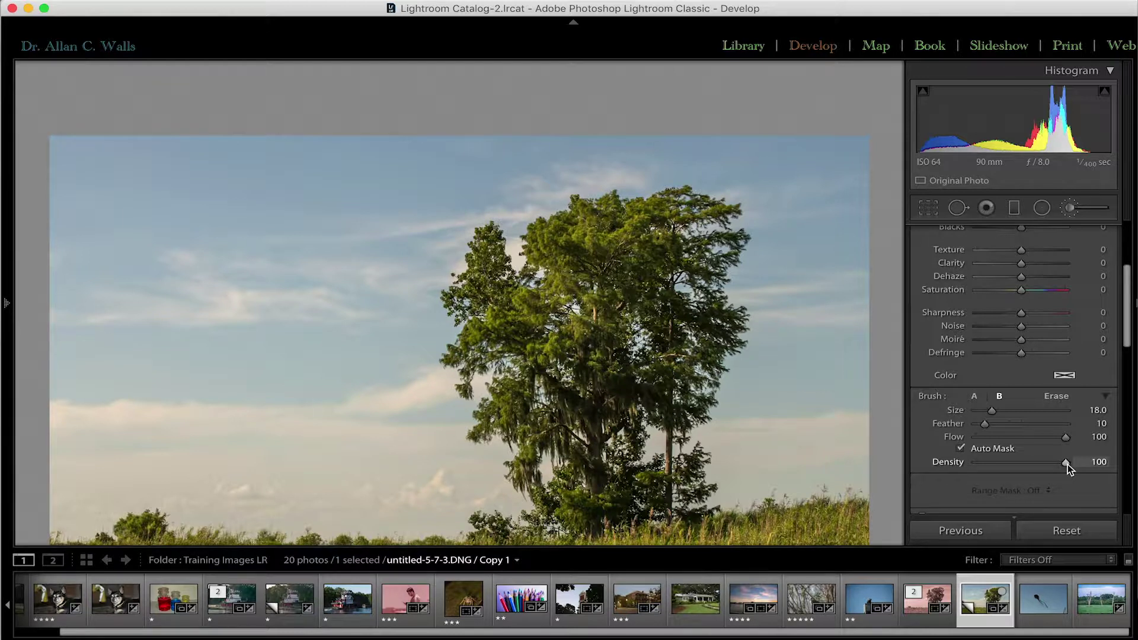
pyautogui.moveTo(1067, 464); pyautogui.dragTo(1015, 461)
pyautogui.moveTo(1016, 462)
pyautogui.mouseDown()
pyautogui.moveTo(1037, 461)
pyautogui.moveTo(1025, 461)
pyautogui.mouseUp()
pyautogui.moveTo(1025, 461); pyautogui.dragTo(1082, 464)
pyautogui.click(1065, 438)
pyautogui.moveTo(1065, 440); pyautogui.dragTo(1018, 440)
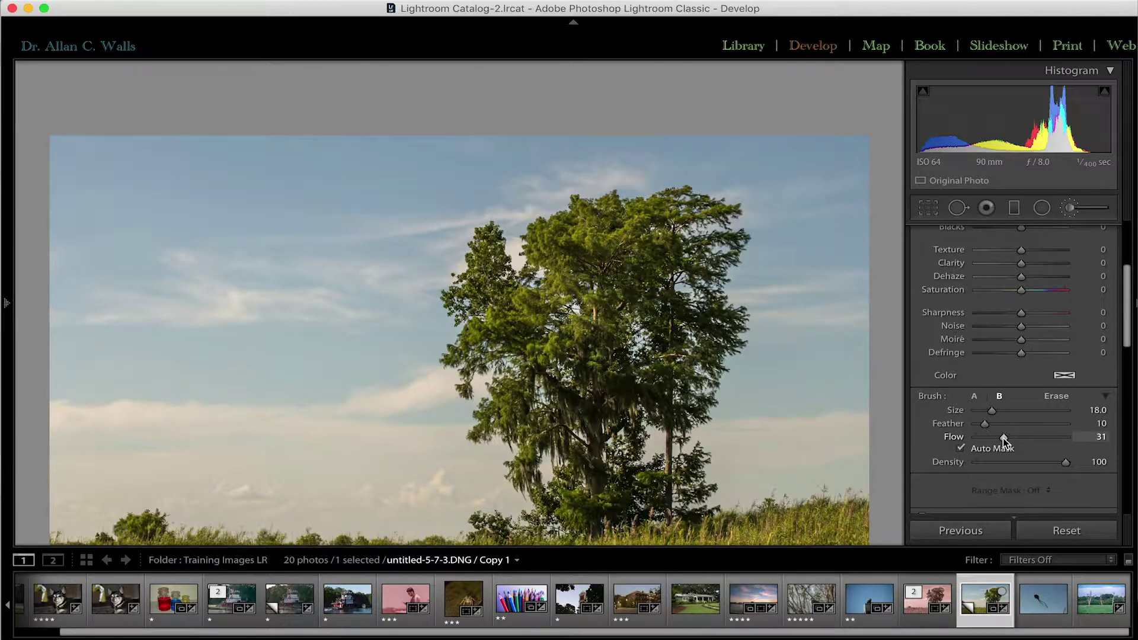
pyautogui.moveTo(1002, 439); pyautogui.dragTo(1050, 439)
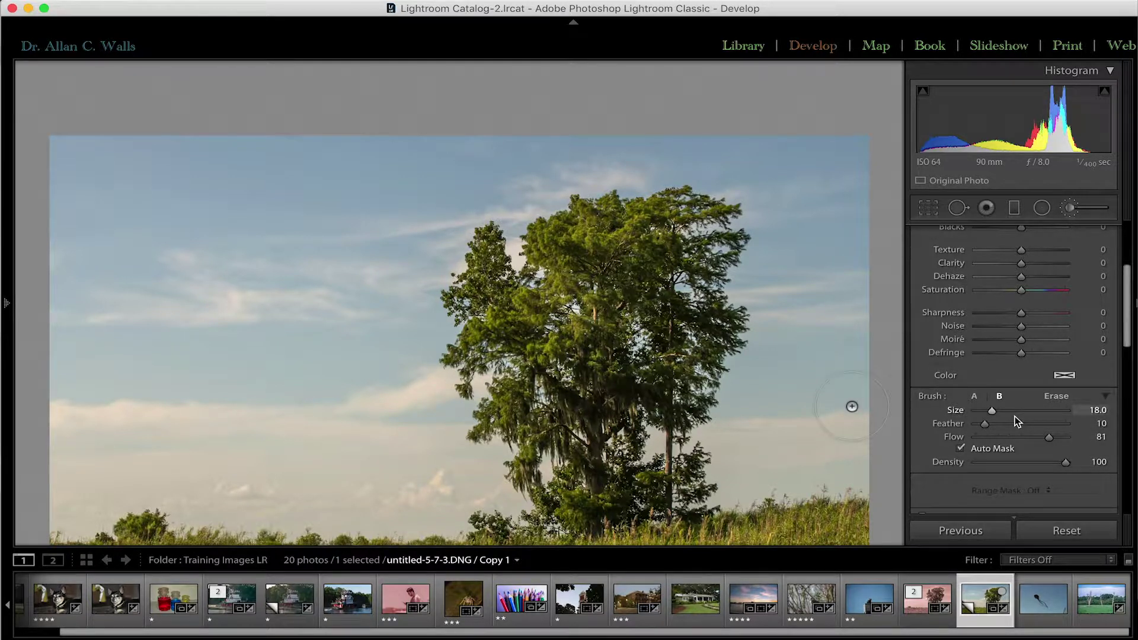
# Step: Paint an Adjustment Brush mask over the whole tree with brush A
pyautogui.click(974, 396)
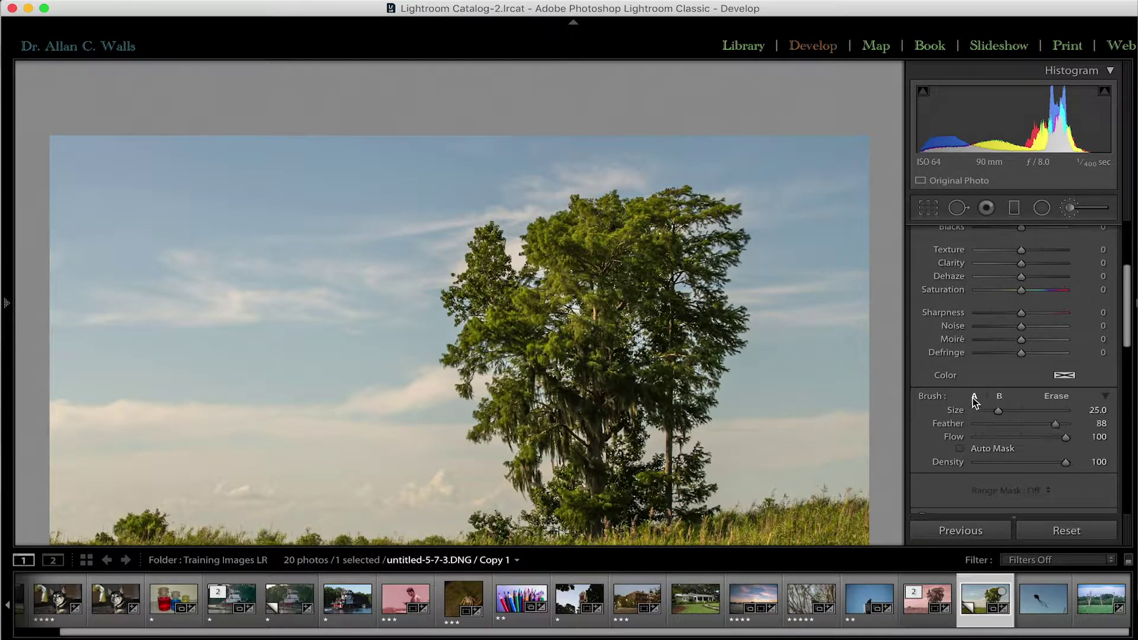
pyautogui.moveTo(700, 250)
pyautogui.mouseDown()
pyautogui.moveTo(581, 202)
pyautogui.moveTo(486, 249)
pyautogui.moveTo(468, 380)
pyautogui.moveTo(587, 442)
pyautogui.moveTo(708, 426)
pyautogui.moveTo(711, 296)
pyautogui.moveTo(682, 237)
pyautogui.moveTo(635, 387)
pyautogui.mouseUp()
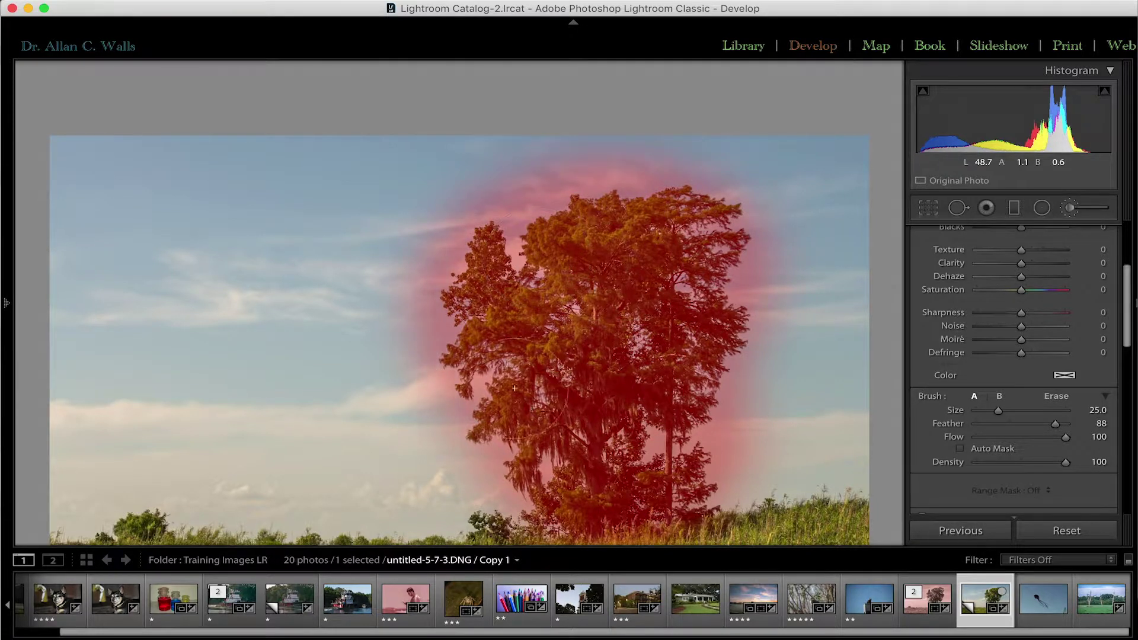
pyautogui.moveTo(679, 399)
pyautogui.mouseDown()
pyautogui.moveTo(679, 270)
pyautogui.moveTo(634, 254)
pyautogui.mouseUp()
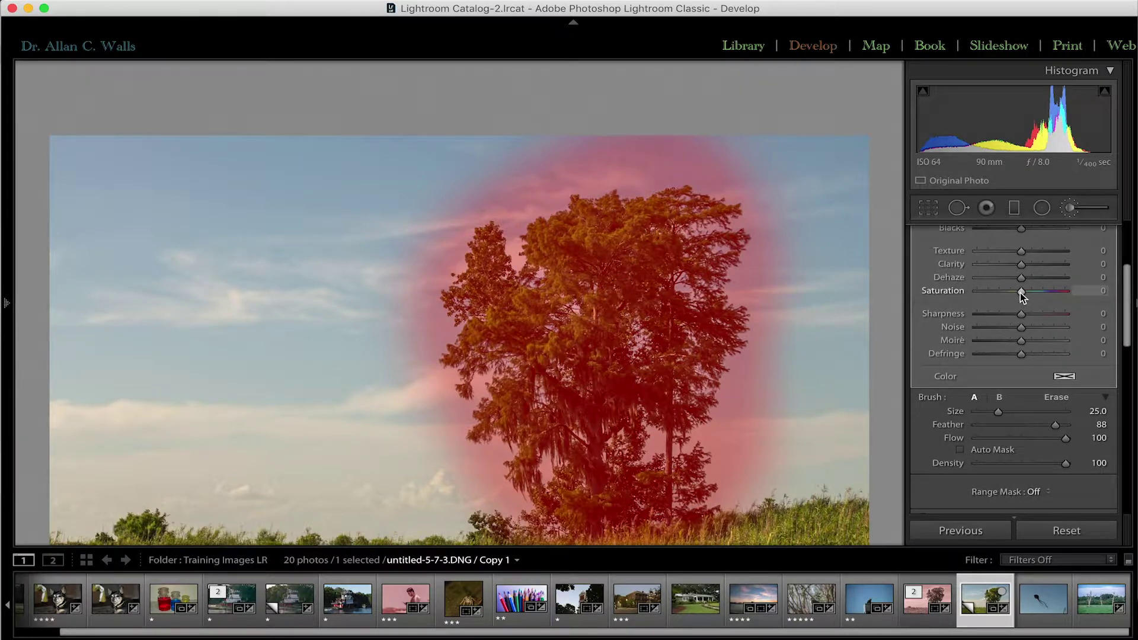
# Step: Try Saturation at -100 on the painted tree, hide the mask overlay and set Saturation to 65
pyautogui.moveTo(1022, 294); pyautogui.dragTo(960, 296)
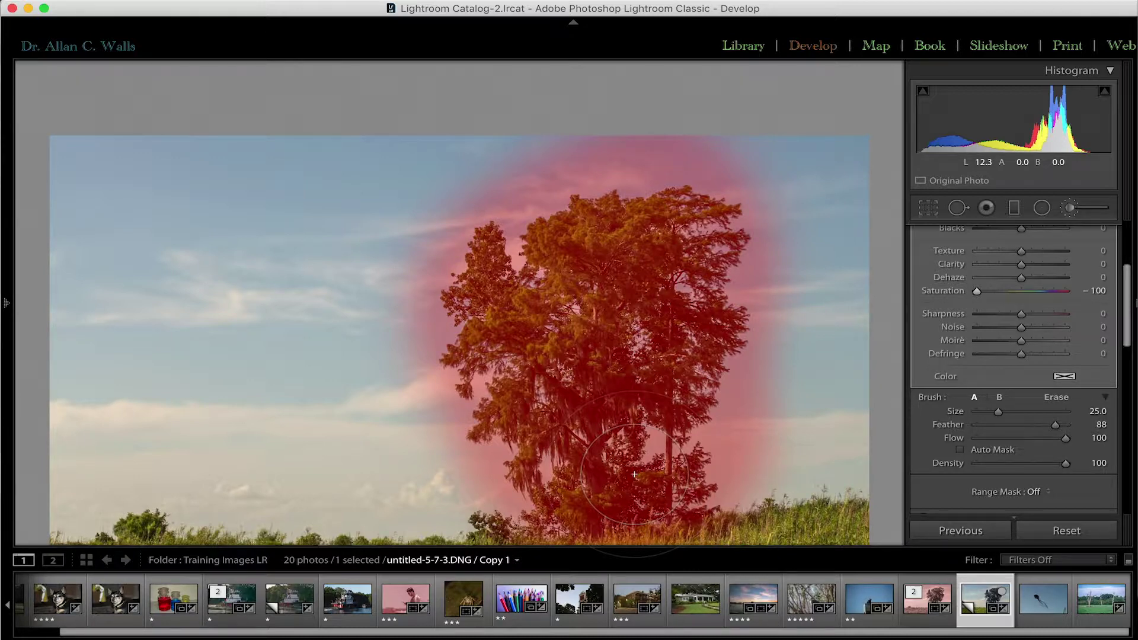
pyautogui.press('o')
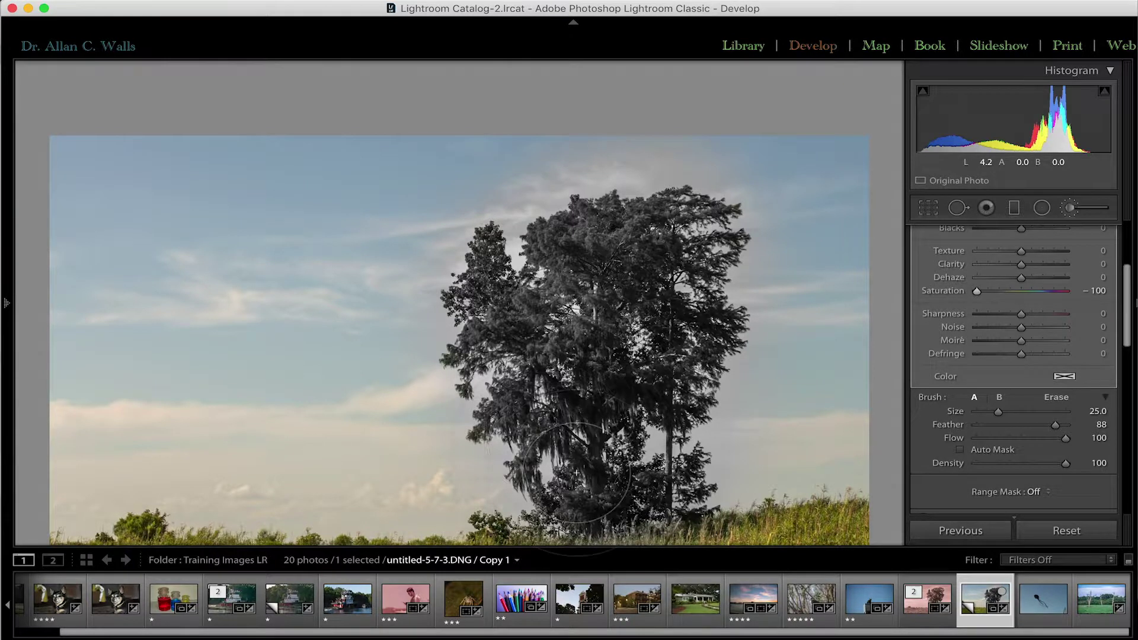
pyautogui.moveTo(978, 291); pyautogui.dragTo(1051, 292)
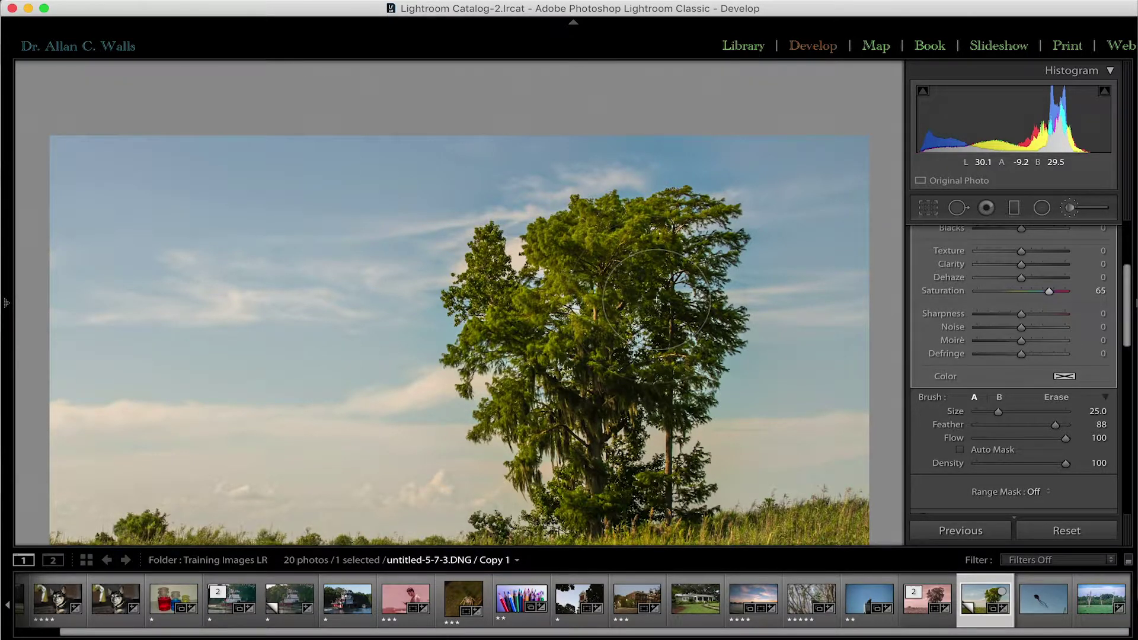
# Step: Draw a wide, thin radial filter across the tree photo and move it up into the sky
pyautogui.click(1041, 210)
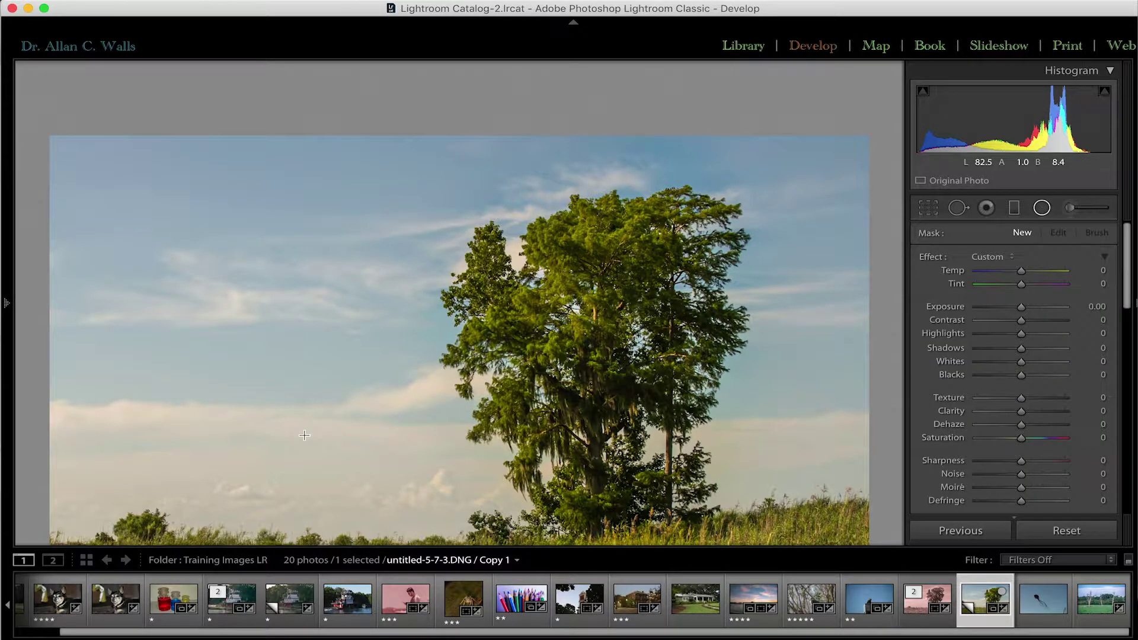
pyautogui.press('super+minus')
pyautogui.press('super+minus')
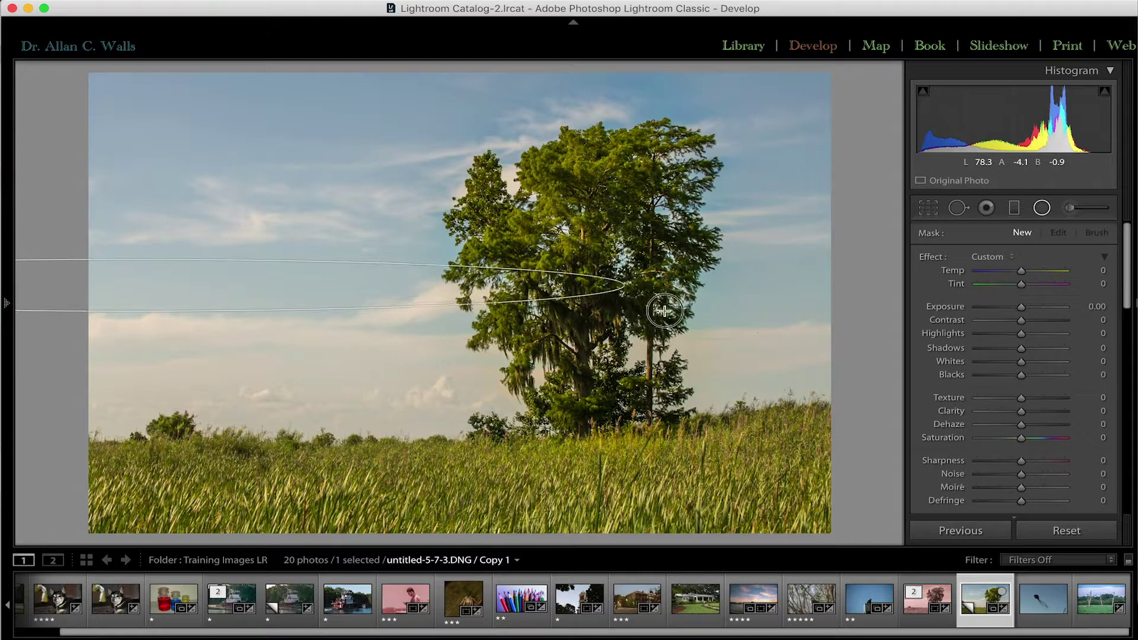
pyautogui.moveTo(811, 283); pyautogui.dragTo(811, 268)
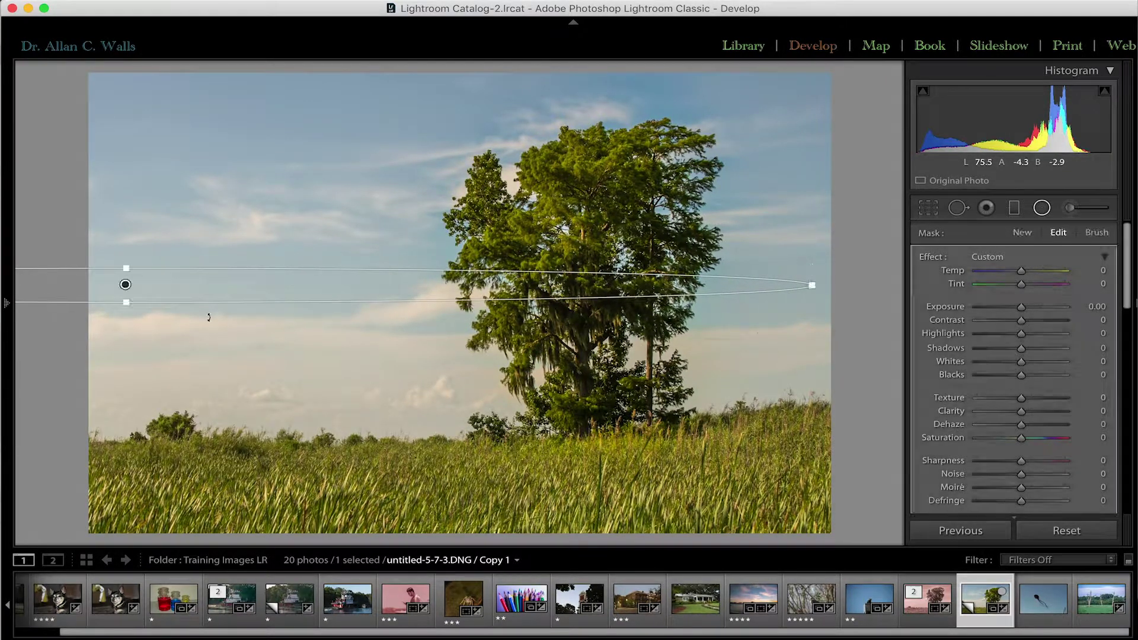
pyautogui.moveTo(205, 280); pyautogui.dragTo(413, 120)
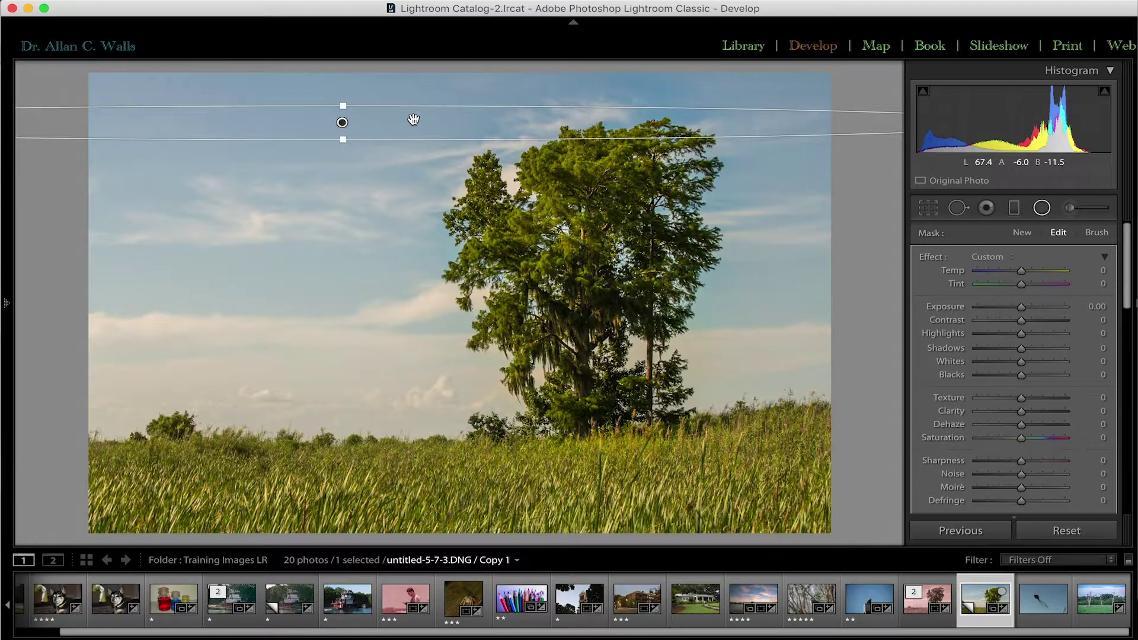
# Step: Show the mask overlay, make the radial filter taller and rotate it upright
pyautogui.press('o')
pyautogui.moveTo(342, 139); pyautogui.dragTo(354, 240)
pyautogui.moveTo(472, 158); pyautogui.dragTo(598, 307)
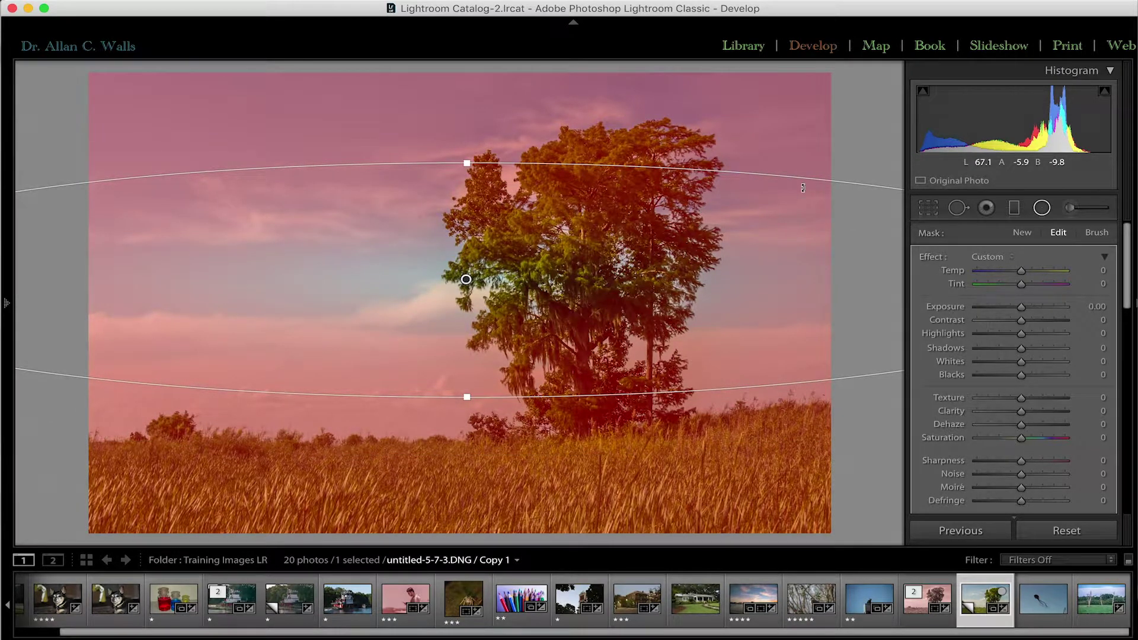
pyautogui.moveTo(802, 187); pyautogui.dragTo(553, 574)
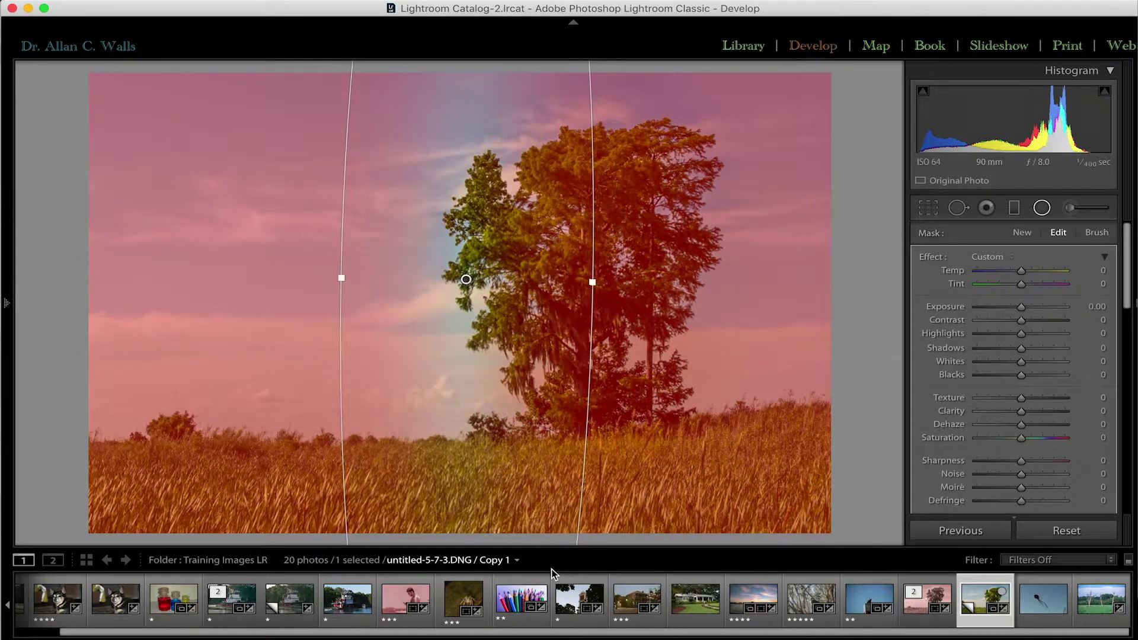
# Step: Widen the upright radial filter over the tree and discard it by resetting the radial filters
pyautogui.moveTo(592, 282); pyautogui.dragTo(693, 282)
pyautogui.moveTo(425, 373); pyautogui.dragTo(506, 375)
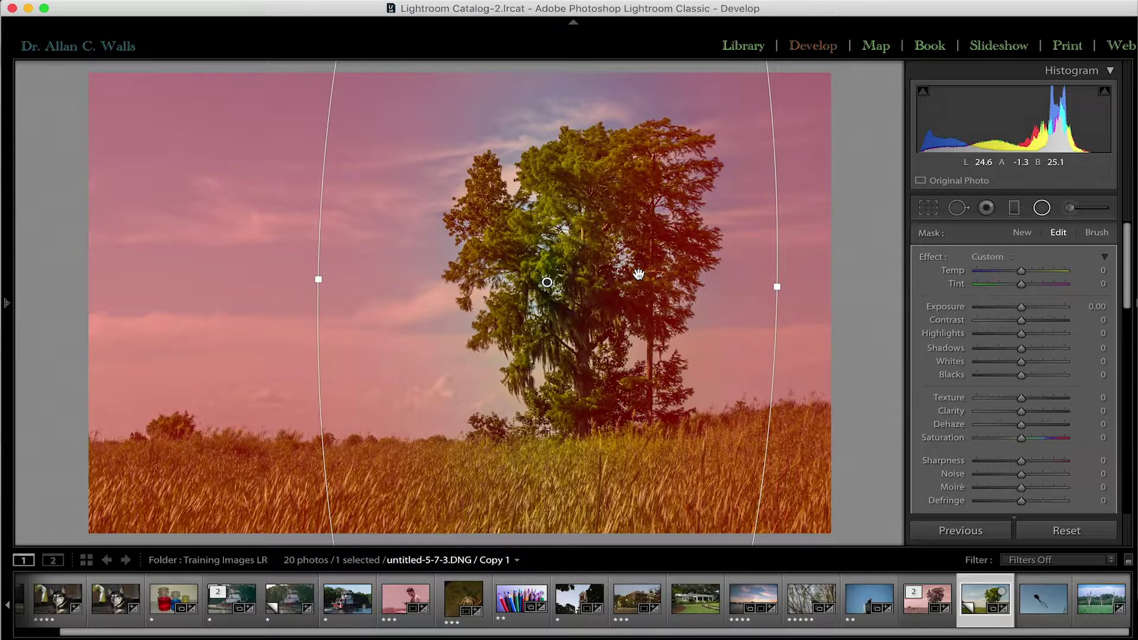
pyautogui.scroll(-8, 1061, 500)
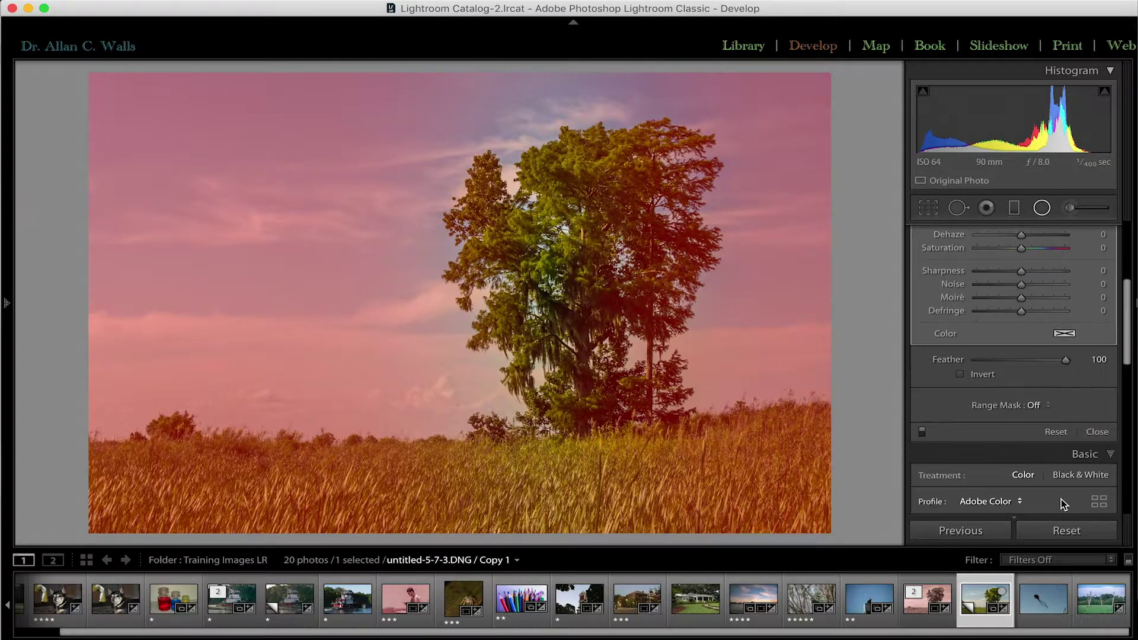
pyautogui.click(1056, 432)
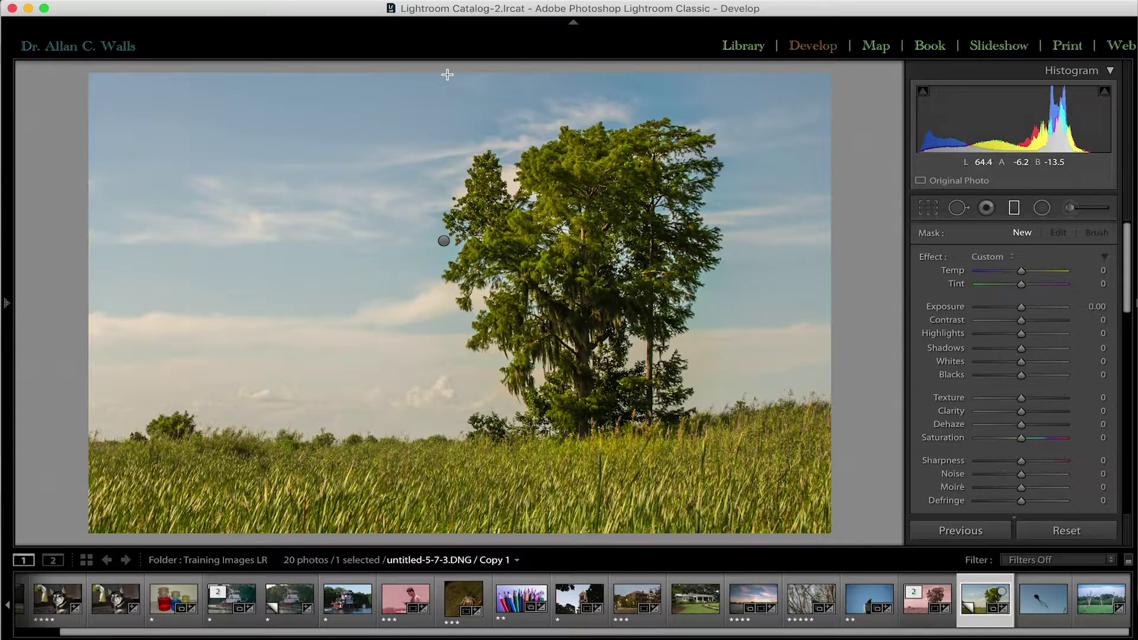
# Step: Draw a graduated filter from the tree photo's upper edge down into the grass and set its Saturation to 28
pyautogui.scroll(-5, 1004, 453)
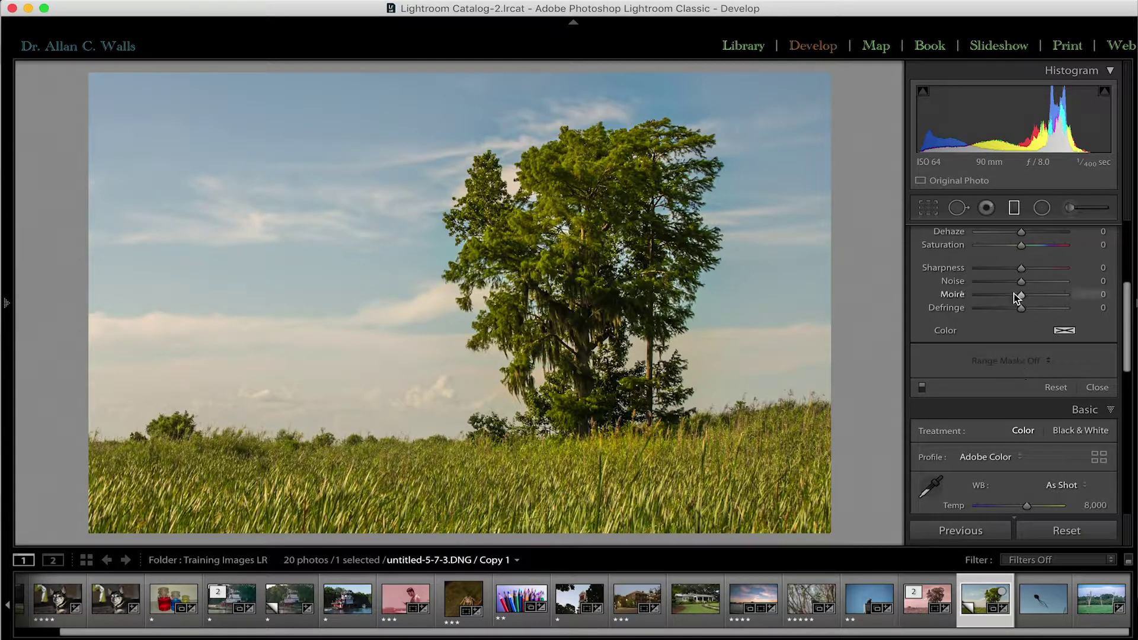
pyautogui.scroll(5, 1015, 297)
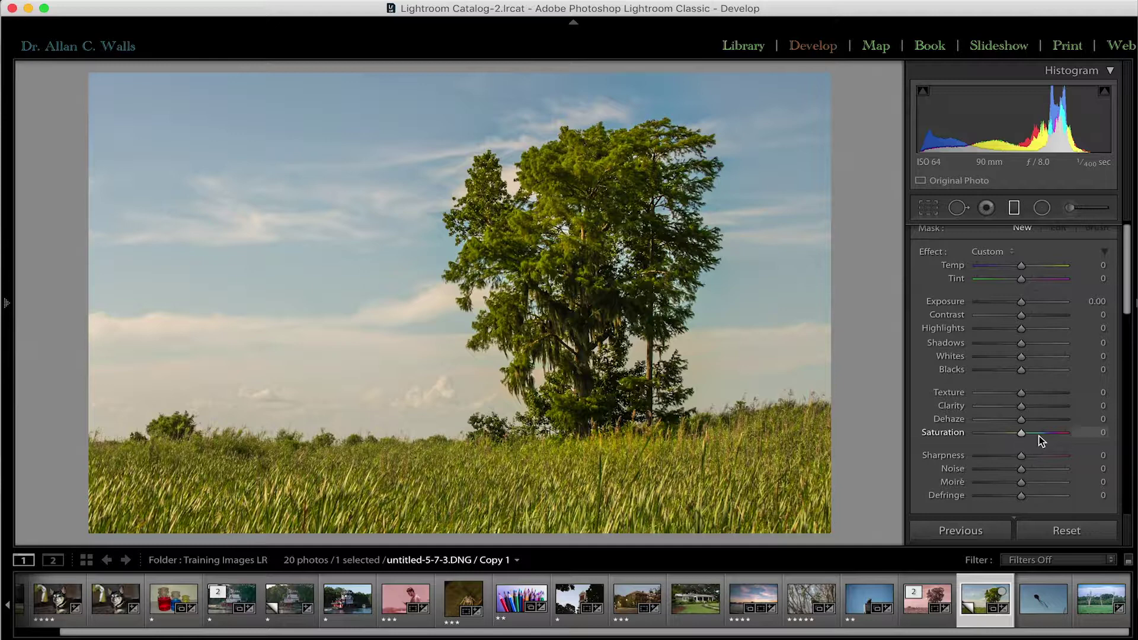
pyautogui.scroll(1, 1041, 440)
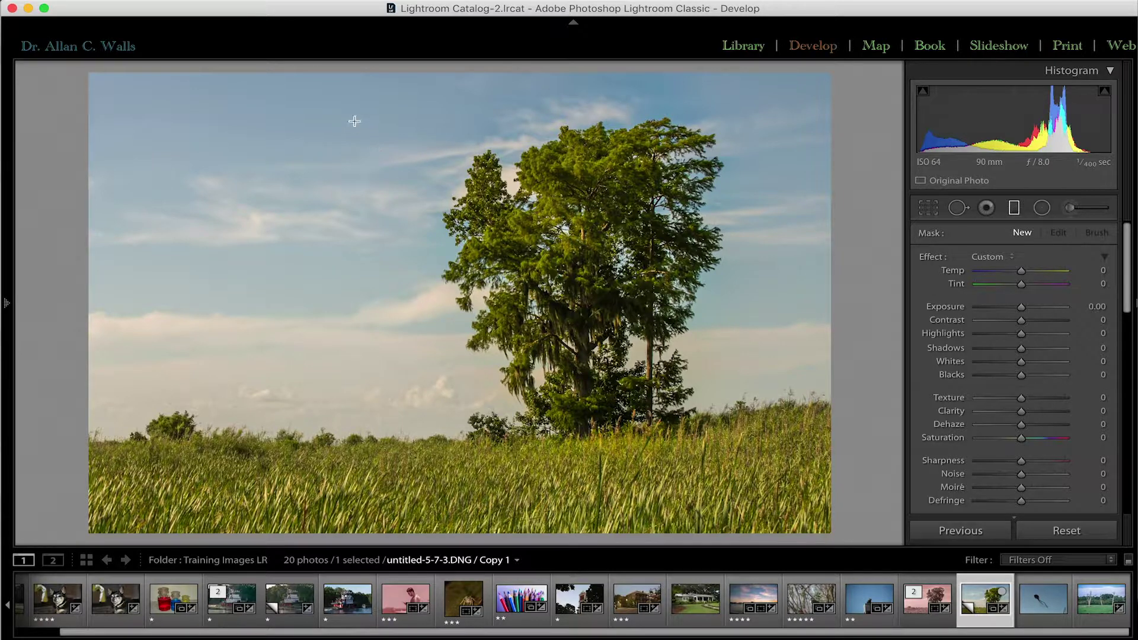
pyautogui.moveTo(447, 75); pyautogui.dragTo(446, 472)
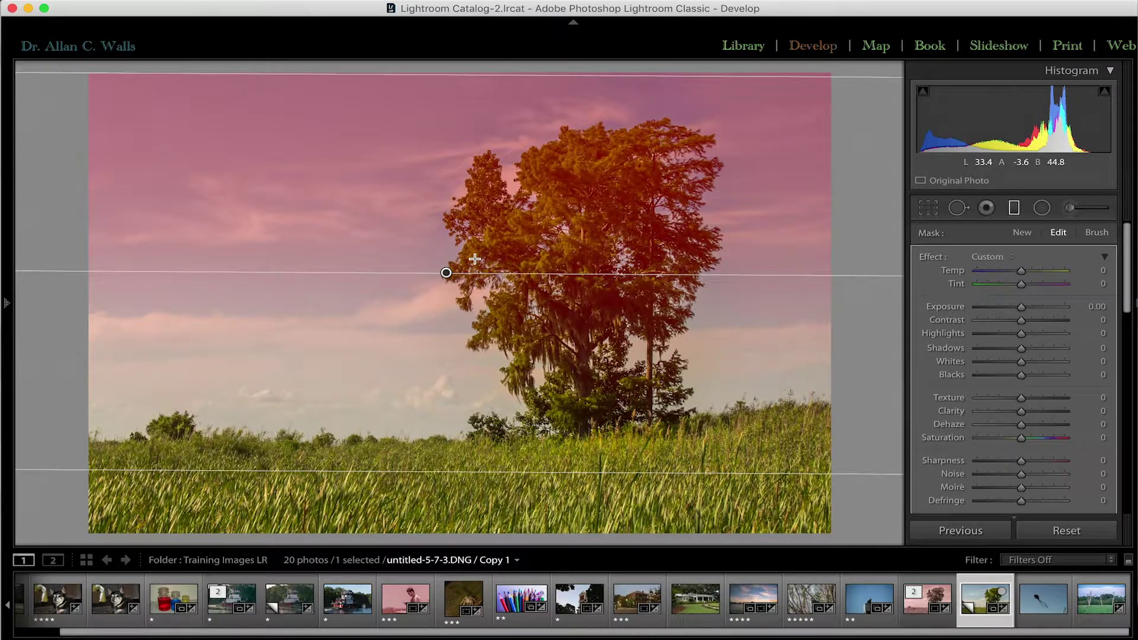
pyautogui.click(1022, 440)
pyautogui.moveTo(1023, 439); pyautogui.dragTo(1034, 440)
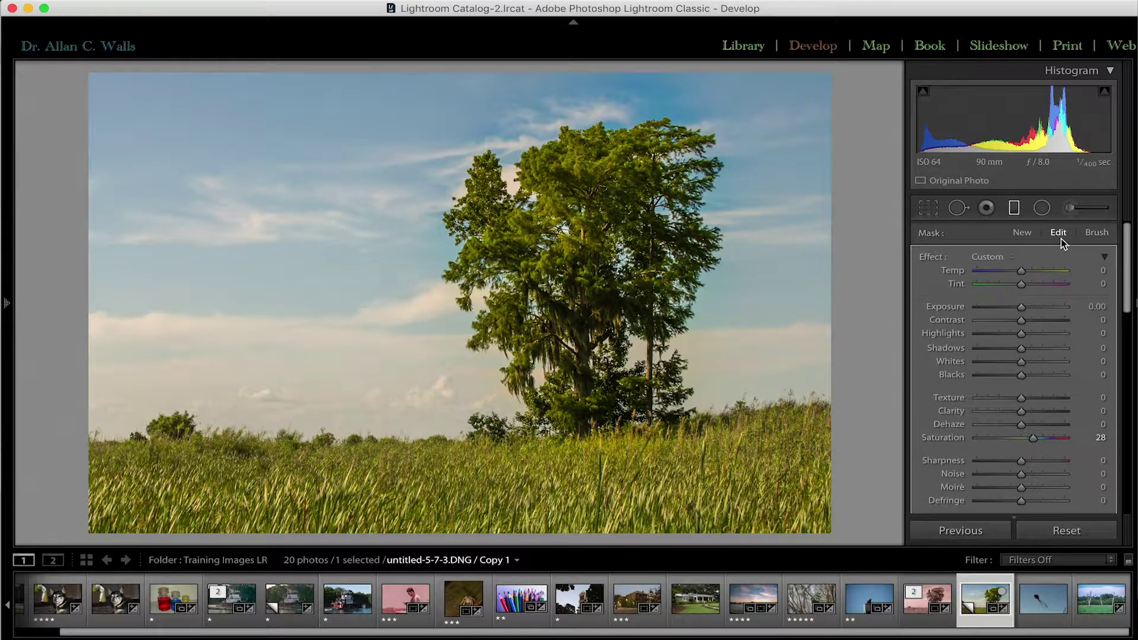
# Step: Erase the graduated filter's effect from the upper part of the tree with the filter's Erase brush
pyautogui.click(1098, 234)
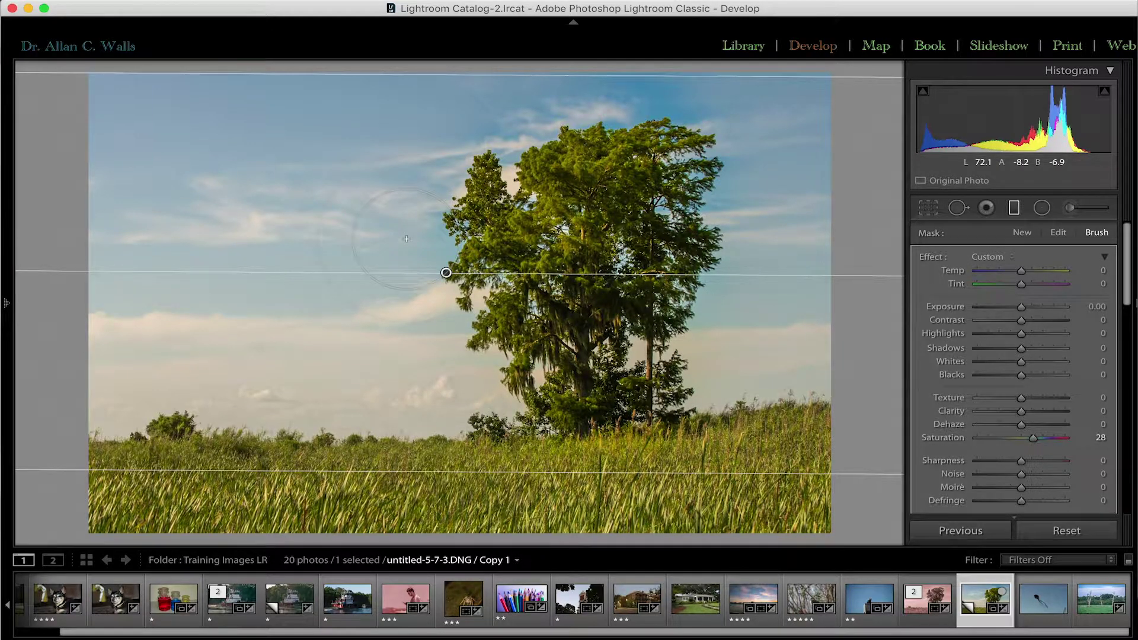
pyautogui.scroll(-3, 406, 238)
pyautogui.scroll(-5, 1014, 364)
pyautogui.scroll(-2, 1014, 364)
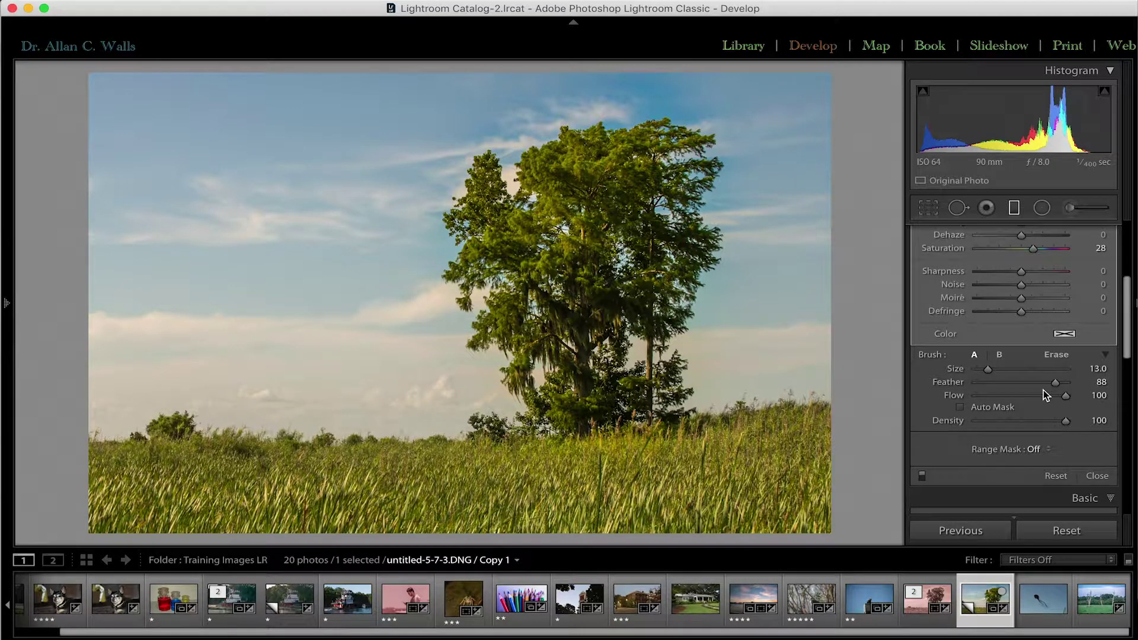
pyautogui.click(1057, 355)
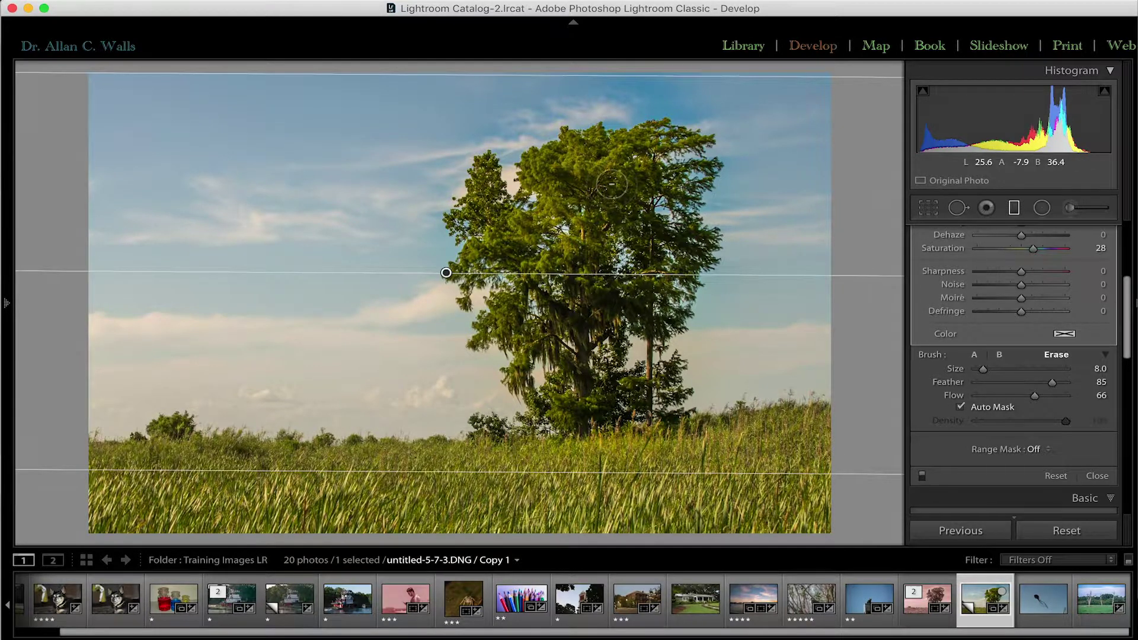
pyautogui.moveTo(599, 168)
pyautogui.mouseDown()
pyautogui.moveTo(602, 150)
pyautogui.moveTo(586, 172)
pyautogui.moveTo(536, 190)
pyautogui.moveTo(510, 225)
pyautogui.moveTo(483, 185)
pyautogui.moveTo(479, 207)
pyautogui.mouseUp()
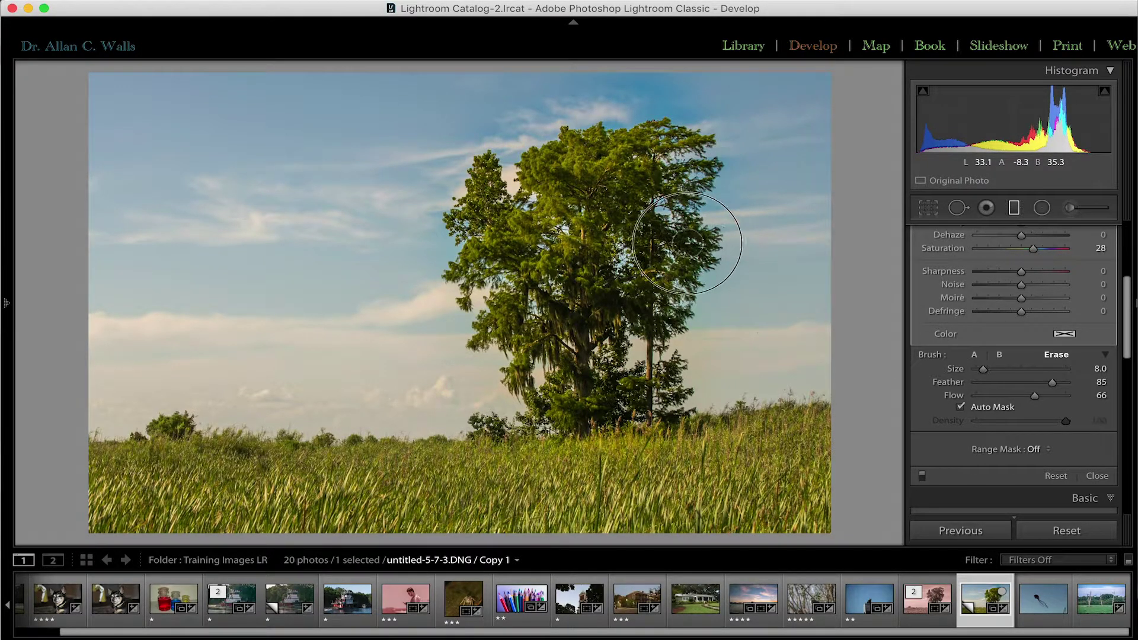
# Step: Display the mask overlay, erase more of the graduated filter's mask over the tree and hide the overlay
pyautogui.press('h')
pyautogui.press('o')
pyautogui.moveTo(583, 199)
pyautogui.mouseDown()
pyautogui.moveTo(567, 180)
pyautogui.moveTo(596, 196)
pyautogui.moveTo(624, 178)
pyautogui.moveTo(572, 166)
pyautogui.moveTo(567, 152)
pyautogui.moveTo(532, 169)
pyautogui.moveTo(541, 160)
pyautogui.moveTo(531, 205)
pyautogui.moveTo(510, 212)
pyautogui.moveTo(487, 170)
pyautogui.moveTo(466, 222)
pyautogui.moveTo(474, 230)
pyautogui.moveTo(463, 225)
pyautogui.moveTo(468, 298)
pyautogui.moveTo(477, 267)
pyautogui.moveTo(532, 270)
pyautogui.moveTo(585, 251)
pyautogui.moveTo(546, 235)
pyautogui.moveTo(554, 221)
pyautogui.moveTo(568, 294)
pyautogui.moveTo(595, 289)
pyautogui.moveTo(642, 246)
pyautogui.moveTo(653, 185)
pyautogui.moveTo(669, 174)
pyautogui.moveTo(680, 184)
pyautogui.moveTo(682, 168)
pyautogui.moveTo(678, 206)
pyautogui.moveTo(688, 149)
pyautogui.moveTo(705, 160)
pyautogui.moveTo(704, 149)
pyautogui.moveTo(667, 122)
pyautogui.moveTo(589, 143)
pyautogui.moveTo(614, 139)
pyautogui.moveTo(561, 135)
pyautogui.moveTo(498, 201)
pyautogui.moveTo(523, 203)
pyautogui.moveTo(486, 178)
pyautogui.moveTo(483, 161)
pyautogui.moveTo(419, 223)
pyautogui.moveTo(618, 226)
pyautogui.moveTo(686, 261)
pyautogui.moveTo(682, 249)
pyautogui.moveTo(660, 318)
pyautogui.moveTo(610, 255)
pyautogui.moveTo(579, 300)
pyautogui.moveTo(616, 320)
pyautogui.moveTo(666, 275)
pyautogui.moveTo(655, 233)
pyautogui.moveTo(706, 249)
pyautogui.moveTo(693, 240)
pyautogui.moveTo(700, 159)
pyautogui.moveTo(708, 175)
pyautogui.moveTo(698, 147)
pyautogui.moveTo(669, 138)
pyautogui.moveTo(634, 173)
pyautogui.moveTo(622, 216)
pyautogui.moveTo(649, 202)
pyautogui.mouseUp()
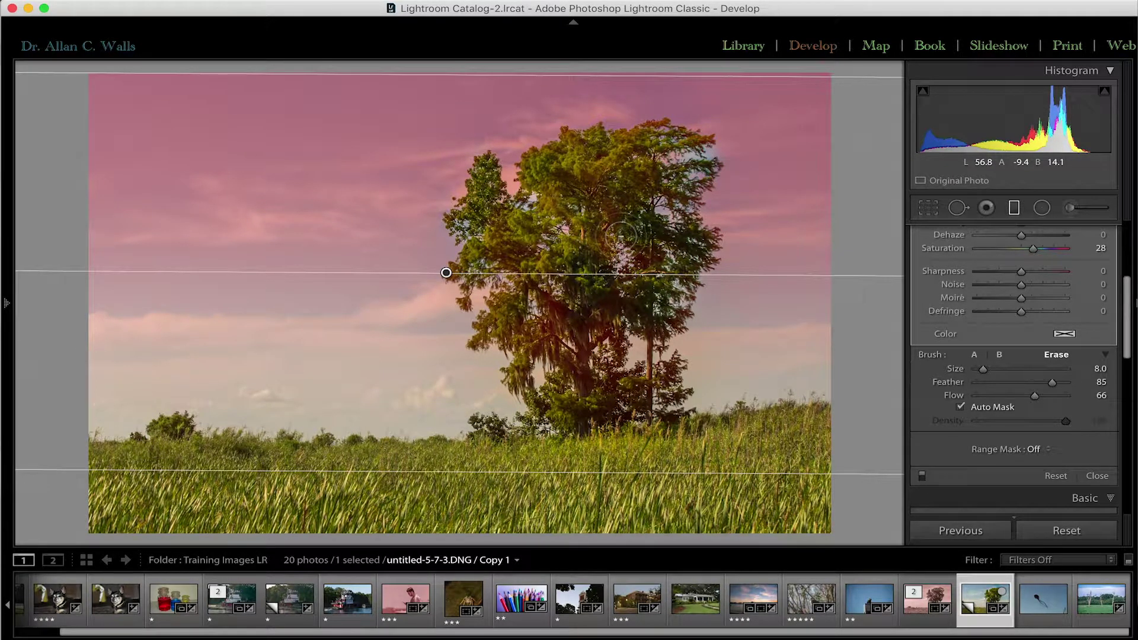
pyautogui.press('o')
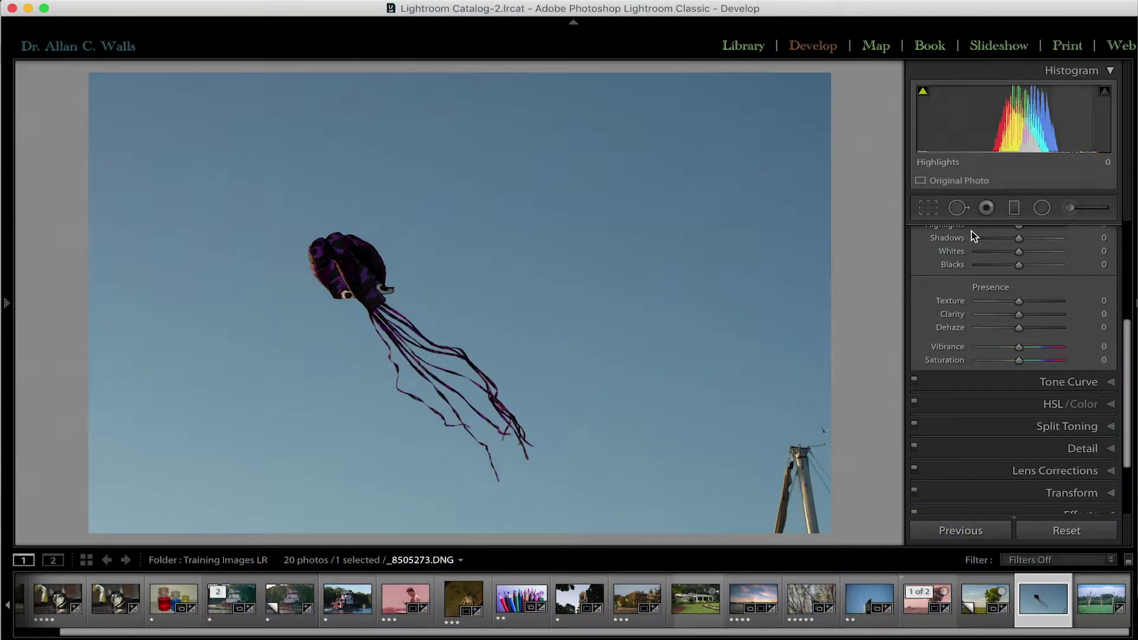
# Step: Heal away the wooden posts in the kite photo's lower-right corner with Spot Removal and set the spot's Feather to 29
pyautogui.click(958, 208)
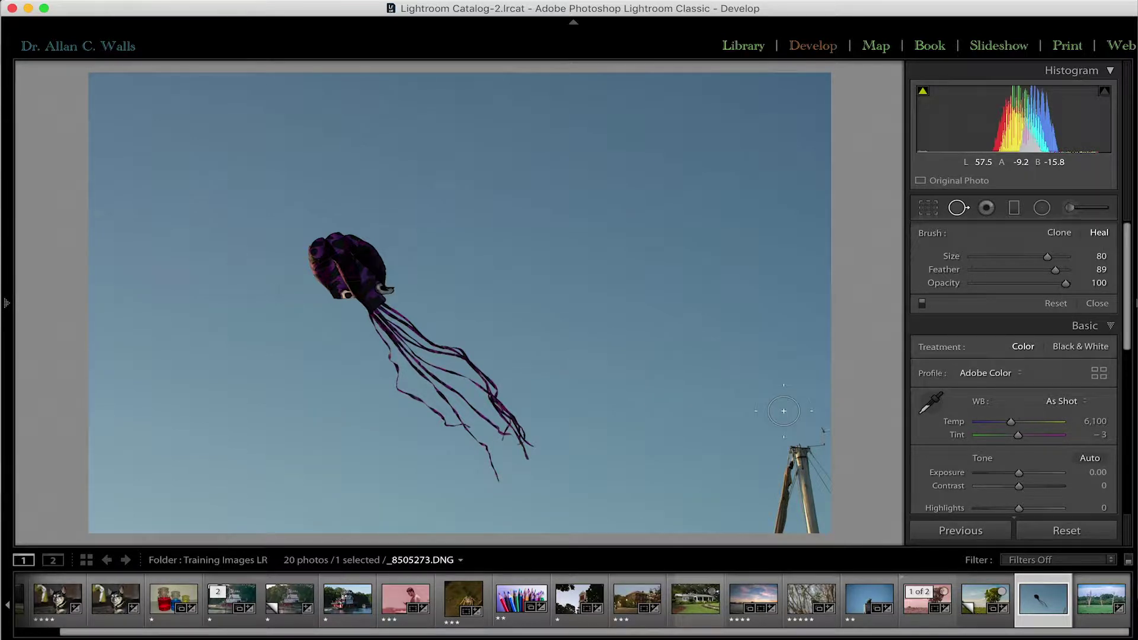
pyautogui.moveTo(818, 428)
pyautogui.mouseDown()
pyautogui.moveTo(819, 516)
pyautogui.moveTo(784, 525)
pyautogui.moveTo(803, 441)
pyautogui.moveTo(828, 428)
pyautogui.mouseUp()
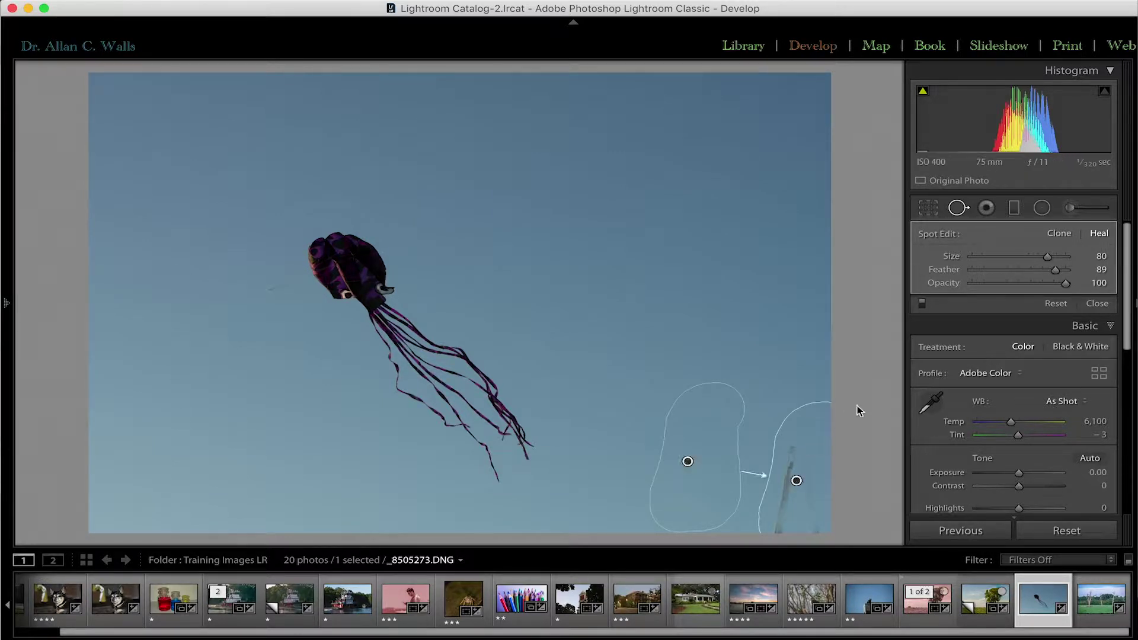
pyautogui.moveTo(1056, 274); pyautogui.dragTo(1006, 273)
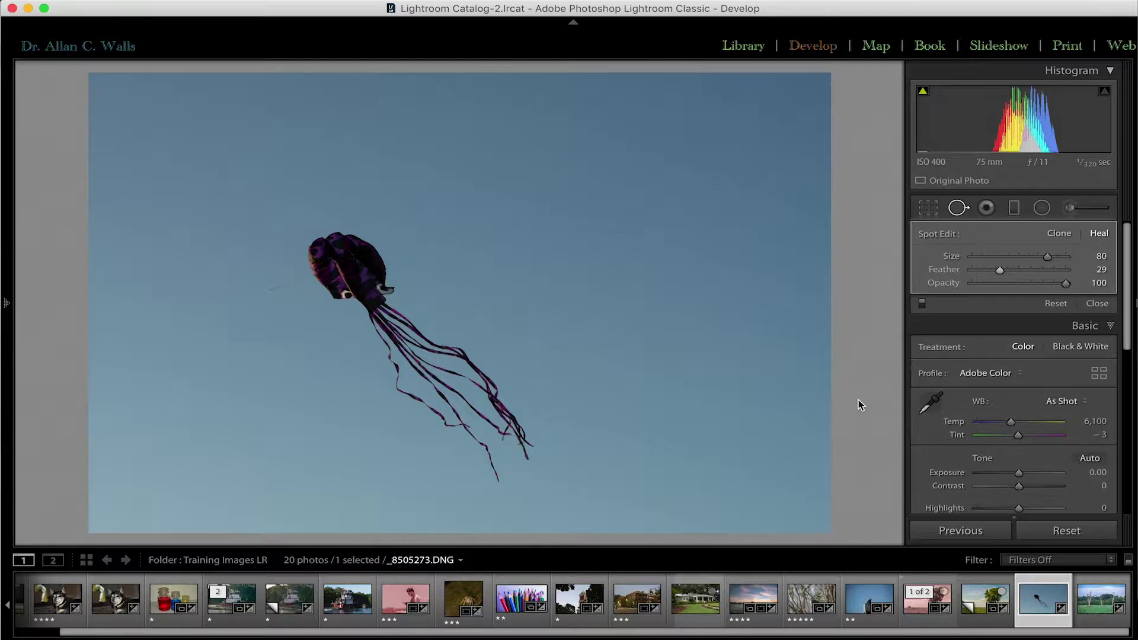
# Step: Draw a graduated filter from the kite photo's upper edge past its lower edge, setting Temp to -59 and hiding the overlay
pyautogui.click(1013, 211)
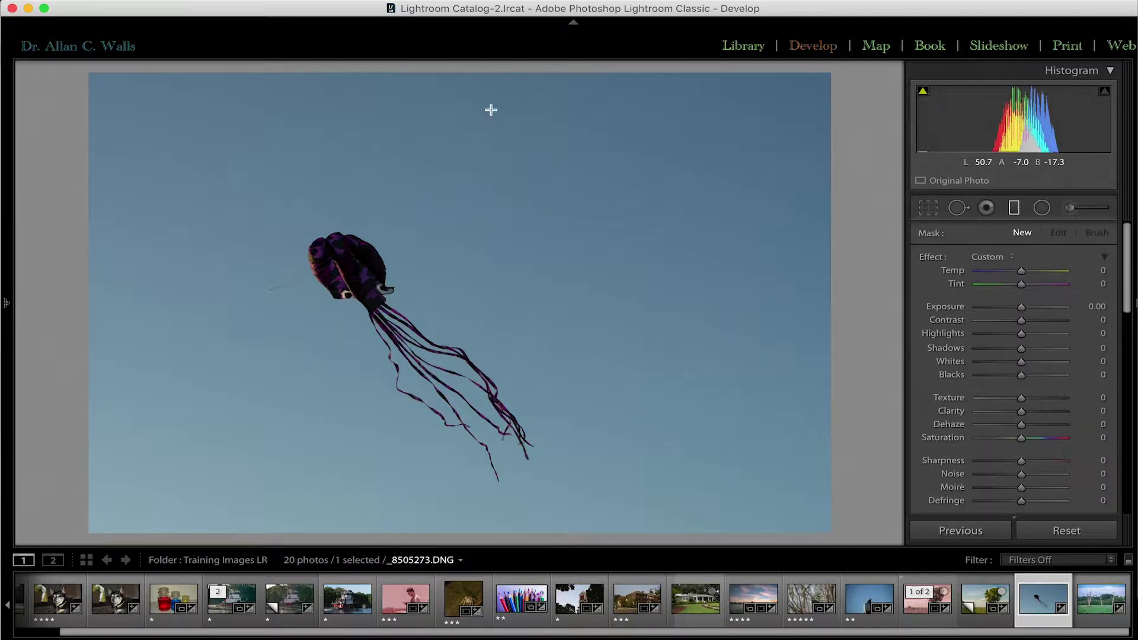
pyautogui.moveTo(461, 75); pyautogui.dragTo(460, 589)
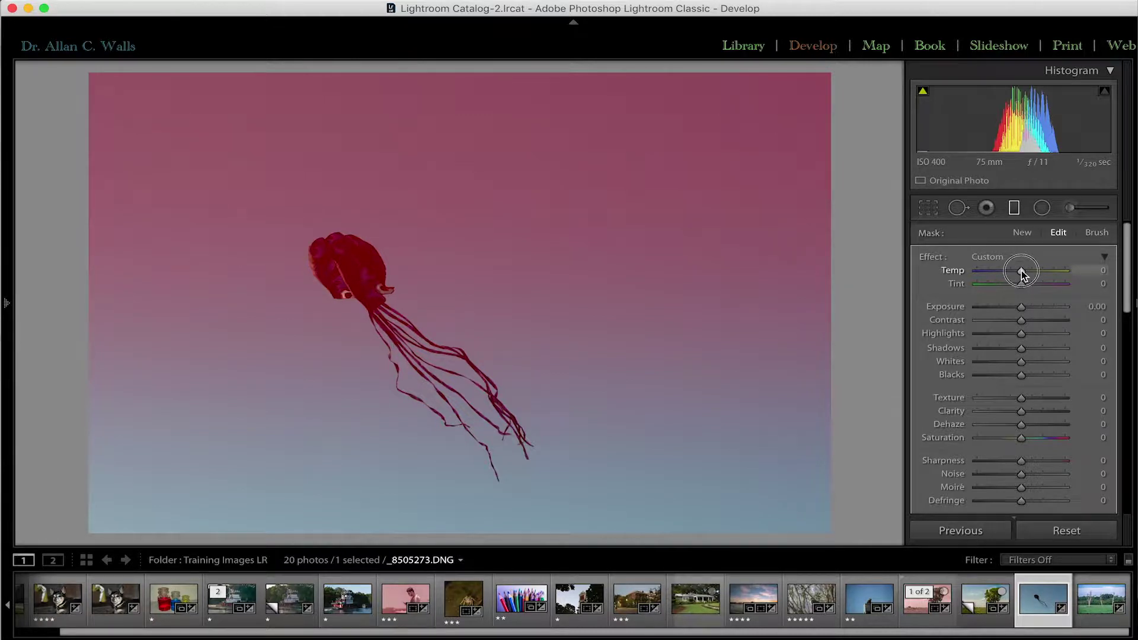
pyautogui.moveTo(1020, 274); pyautogui.dragTo(1000, 275)
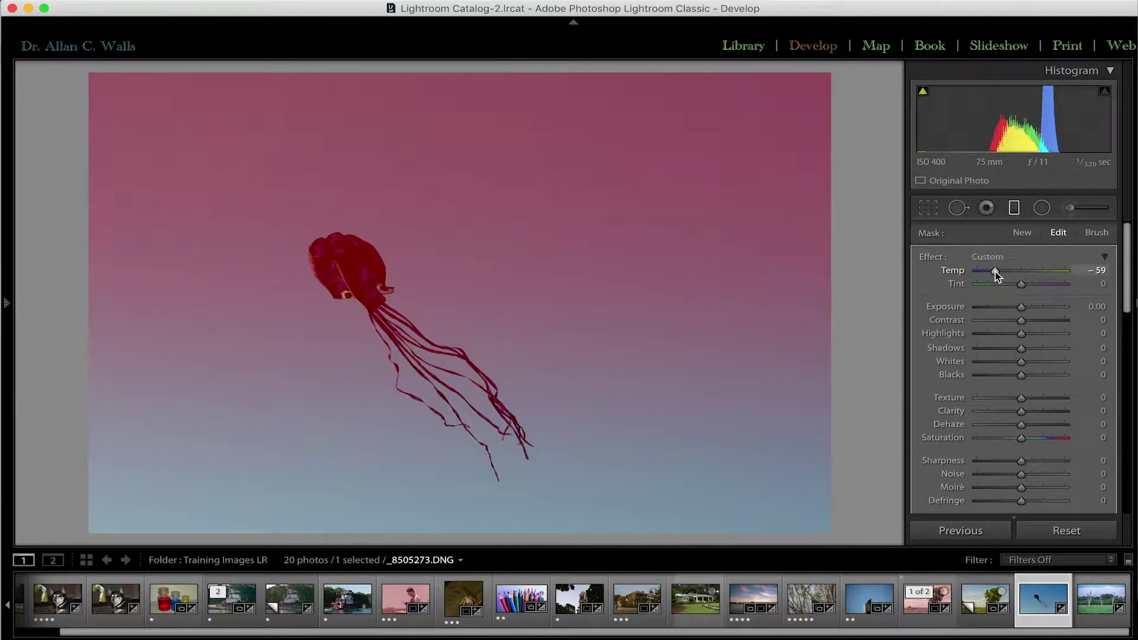
pyautogui.press('o')
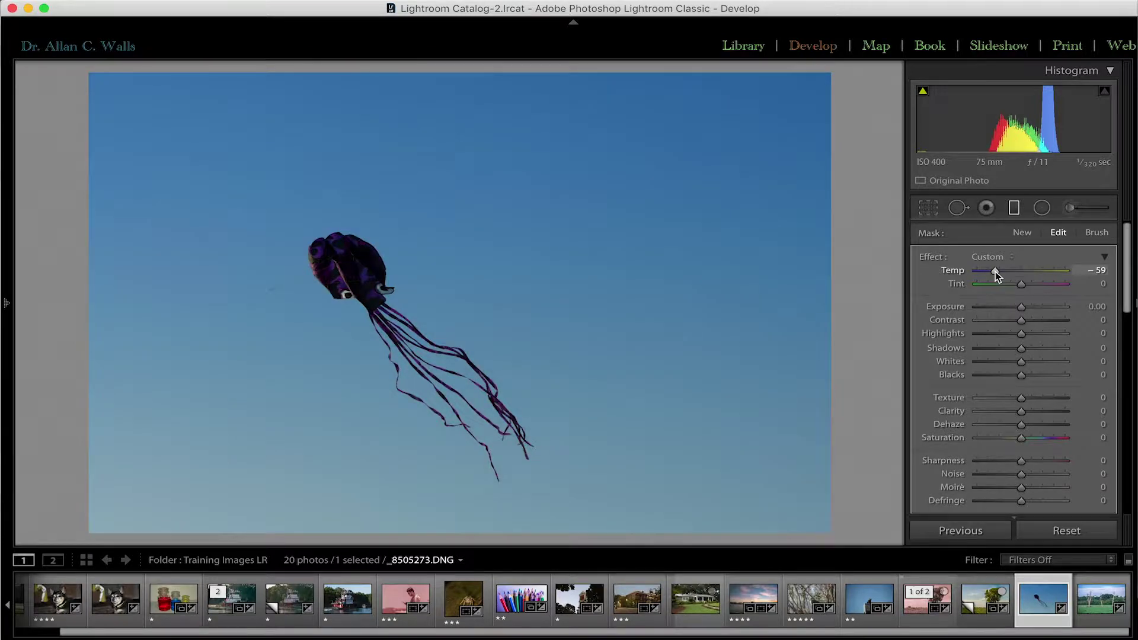
# Step: Return the graduated filter's Temp and Tint to 0 and set its Exposure to -2.73
pyautogui.moveTo(994, 271)
pyautogui.mouseDown()
pyautogui.moveTo(1026, 272)
pyautogui.moveTo(984, 275)
pyautogui.moveTo(1058, 274)
pyautogui.moveTo(1019, 272)
pyautogui.moveTo(988, 291)
pyautogui.mouseUp()
pyautogui.moveTo(1044, 294)
pyautogui.mouseDown()
pyautogui.moveTo(1064, 294)
pyautogui.moveTo(987, 294)
pyautogui.moveTo(1021, 295)
pyautogui.mouseUp()
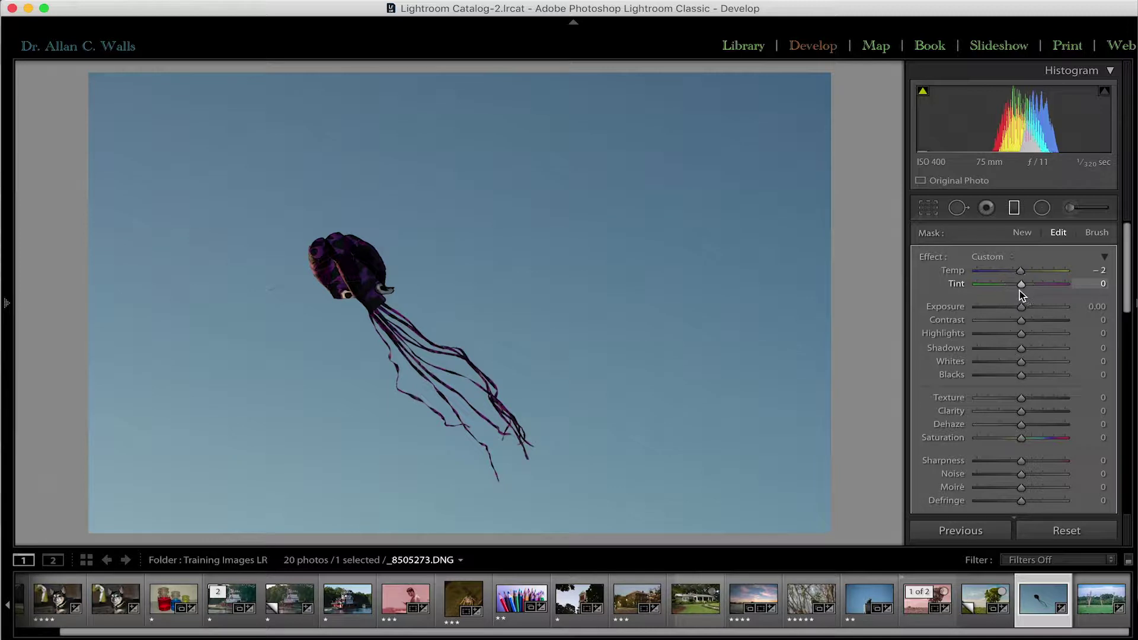
pyautogui.moveTo(1019, 272); pyautogui.dragTo(993, 308)
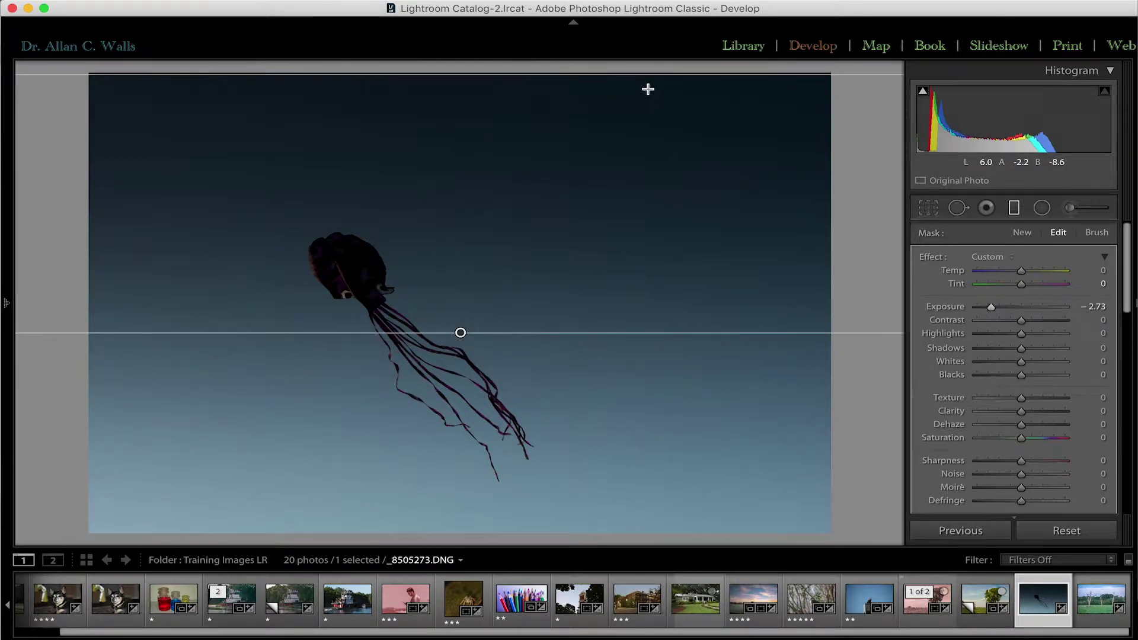
# Step: Check the graduated filter's mask overlay, hide it again, and set Exposure to 0.12 and Highlights to 1
pyautogui.moveTo(728, 629)
pyautogui.press('o')
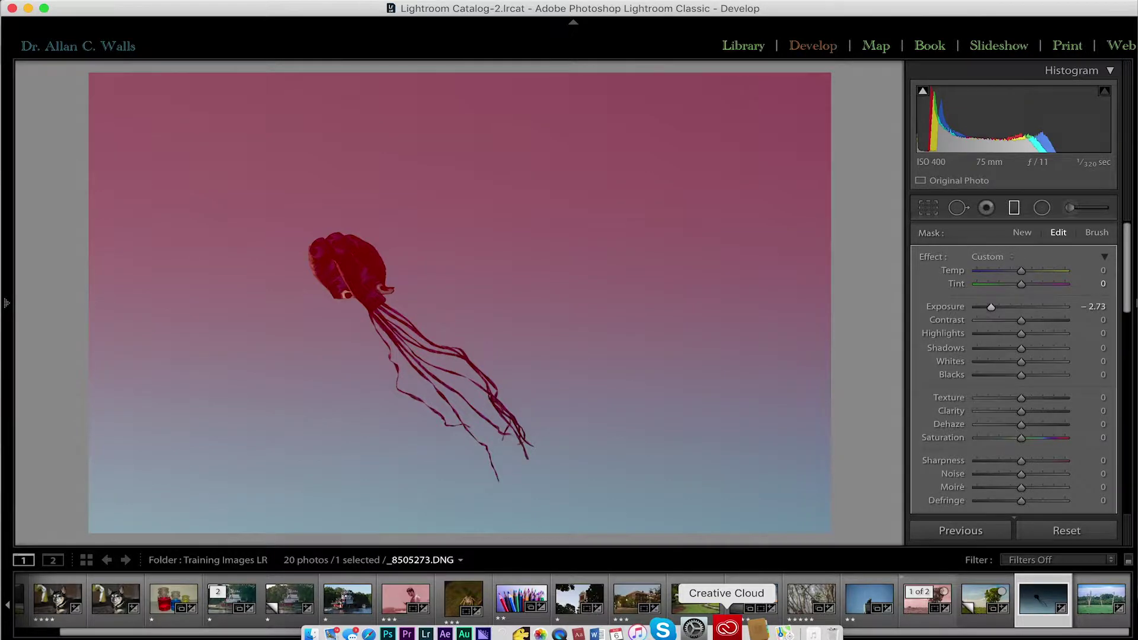
pyautogui.press('o')
pyautogui.moveTo(991, 306); pyautogui.dragTo(1020, 343)
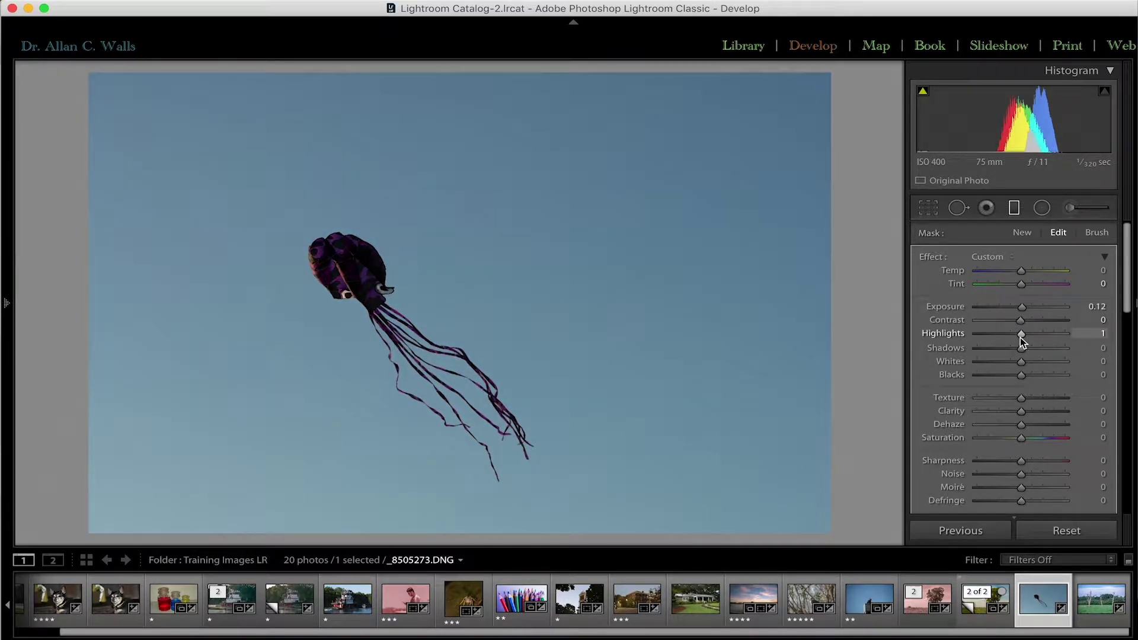
# Step: Try Saturation at 38 on the kite photo's graduated filter and bring it back down to -2
pyautogui.scroll(-3, 1022, 403)
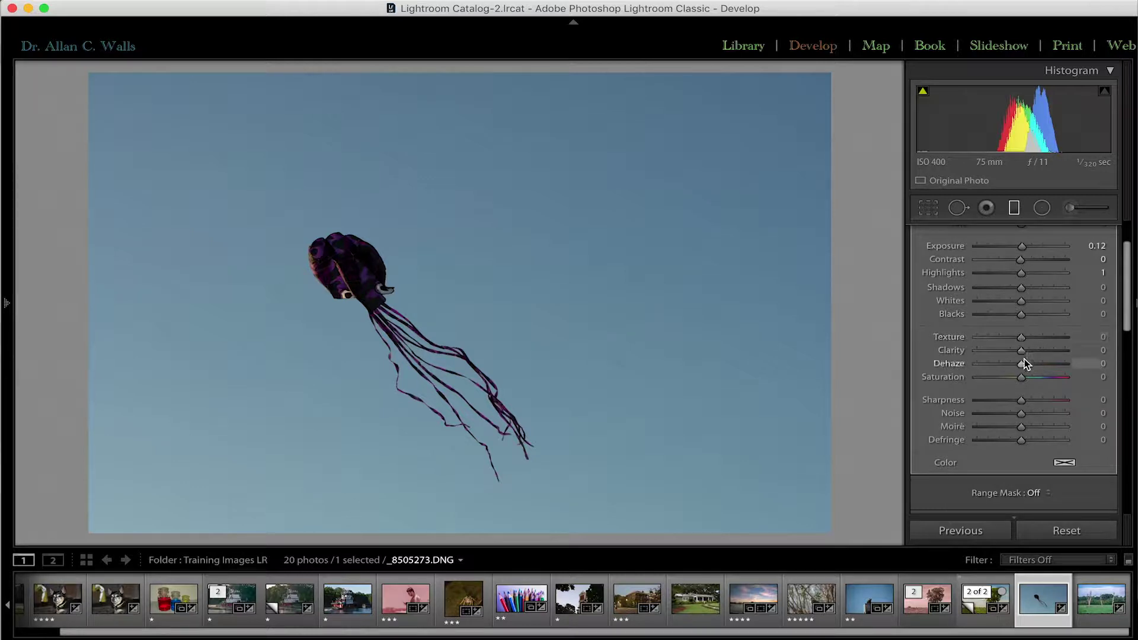
pyautogui.scroll(-2, 1037, 374)
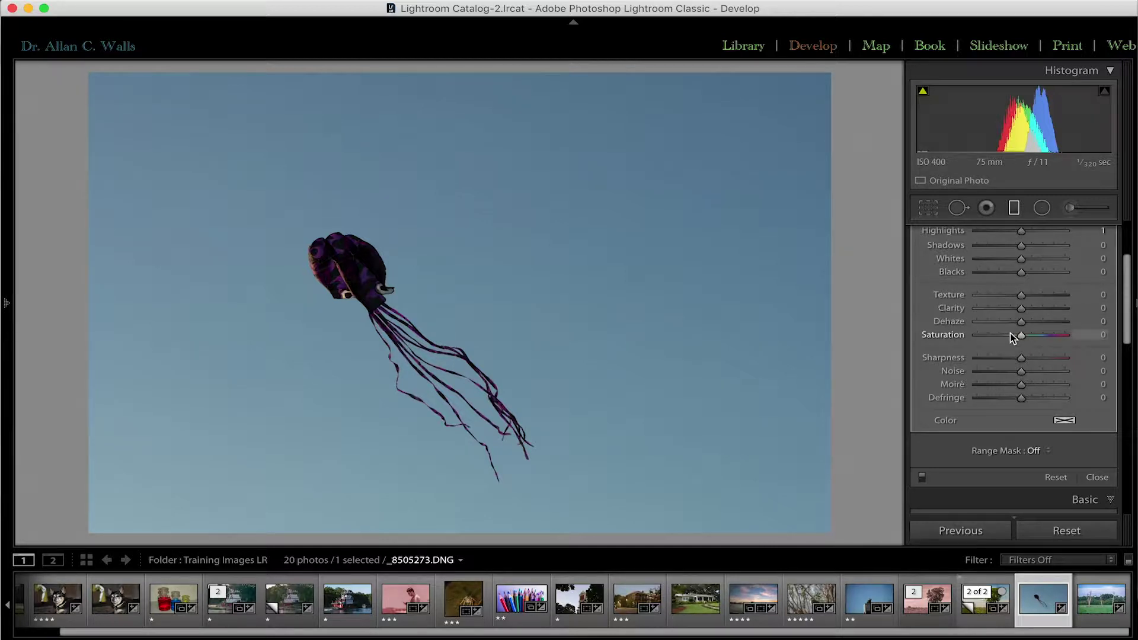
pyautogui.moveTo(1022, 337); pyautogui.dragTo(1038, 336)
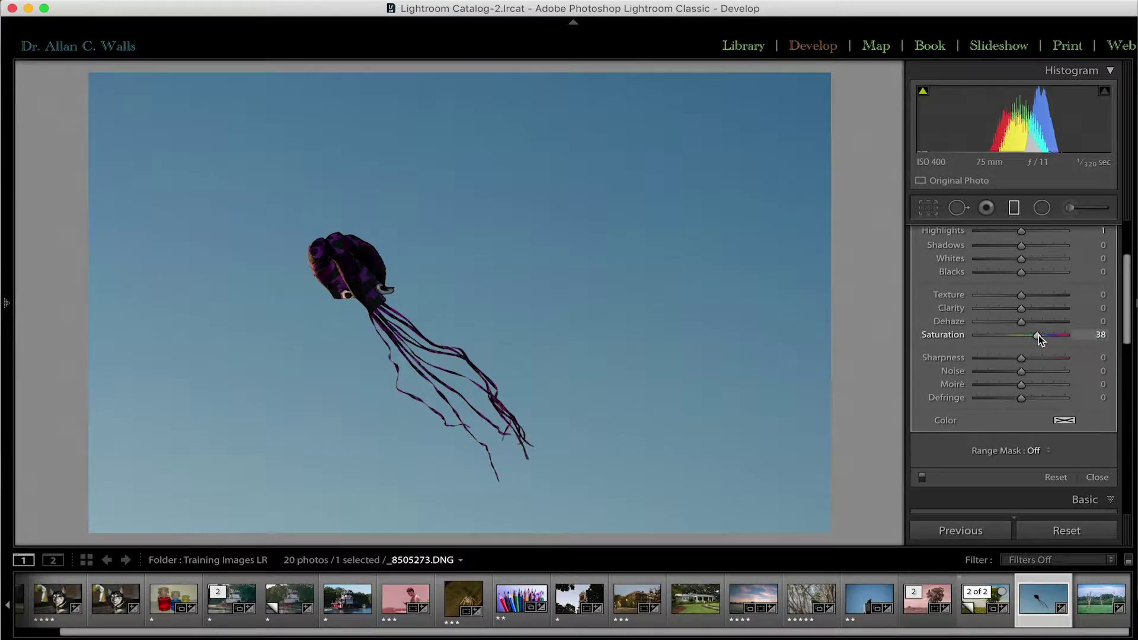
pyautogui.moveTo(1039, 336); pyautogui.dragTo(1022, 339)
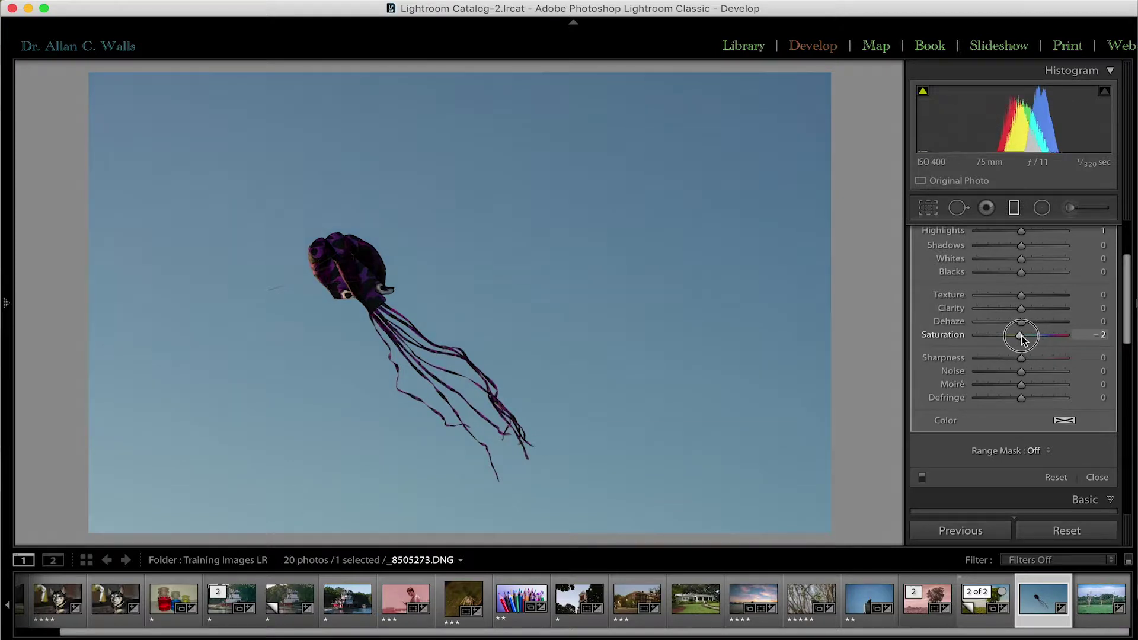
# Step: Set the graduated filter's Saturation to 3, and try Sharpness at 20 before lowering it to 2
pyautogui.scroll(2, 1021, 335)
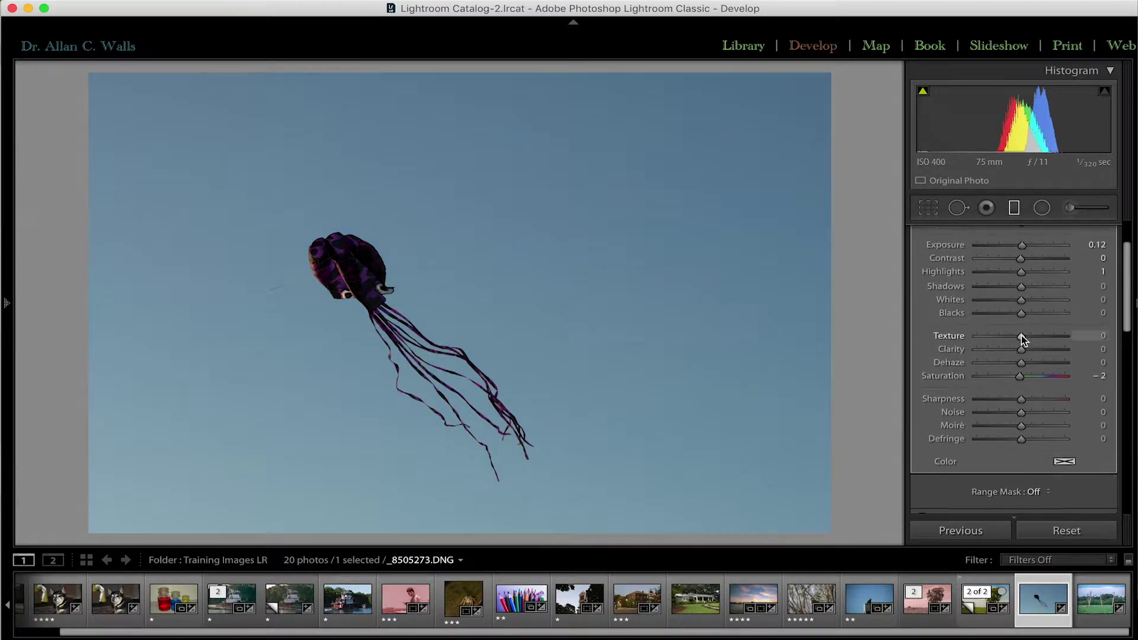
pyautogui.moveTo(1022, 379); pyautogui.dragTo(1023, 377)
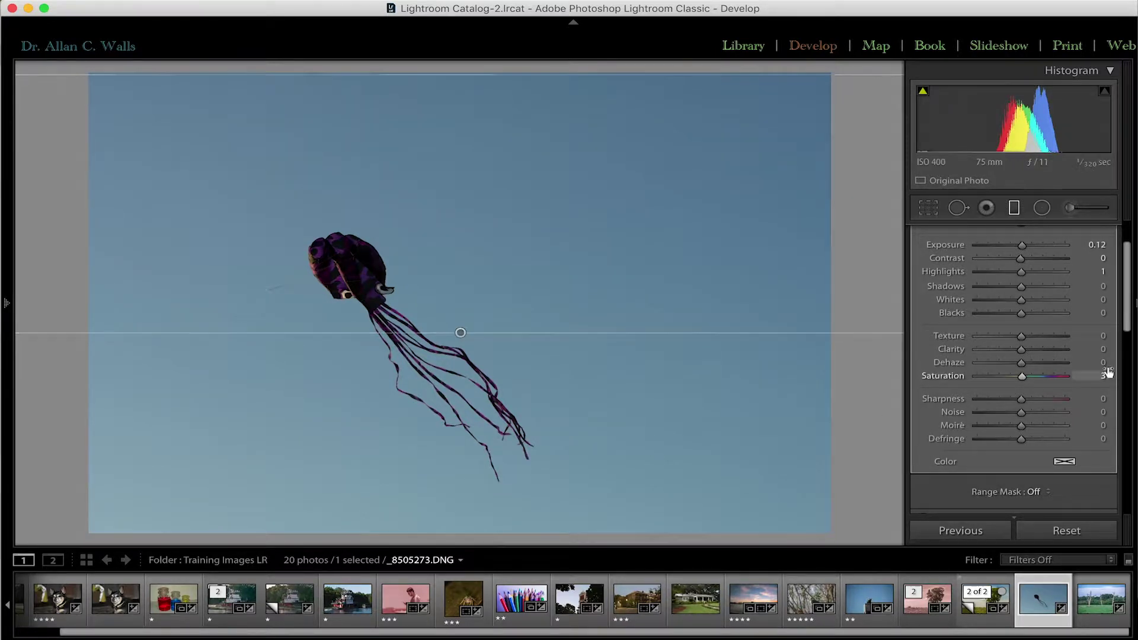
pyautogui.scroll(-1, 1007, 349)
pyautogui.scroll(-4, 1006, 347)
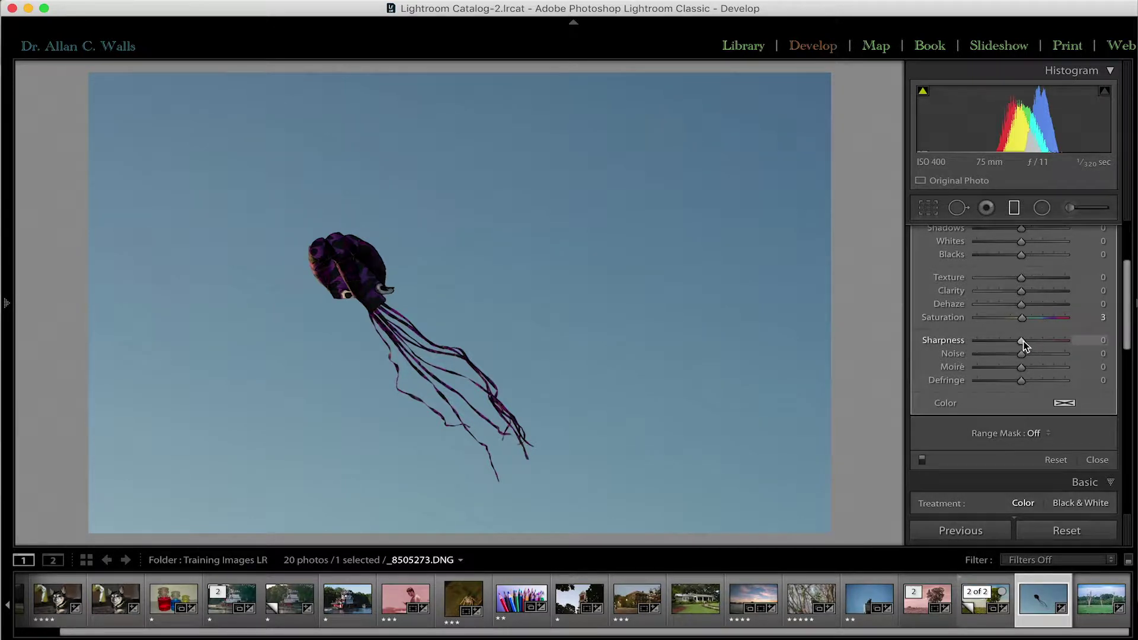
pyautogui.moveTo(1020, 341)
pyautogui.mouseDown()
pyautogui.moveTo(966, 340)
pyautogui.moveTo(1036, 340)
pyautogui.moveTo(1019, 340)
pyautogui.mouseUp()
pyautogui.moveTo(1023, 344)
pyautogui.mouseDown()
pyautogui.moveTo(1077, 338)
pyautogui.moveTo(1029, 339)
pyautogui.mouseUp()
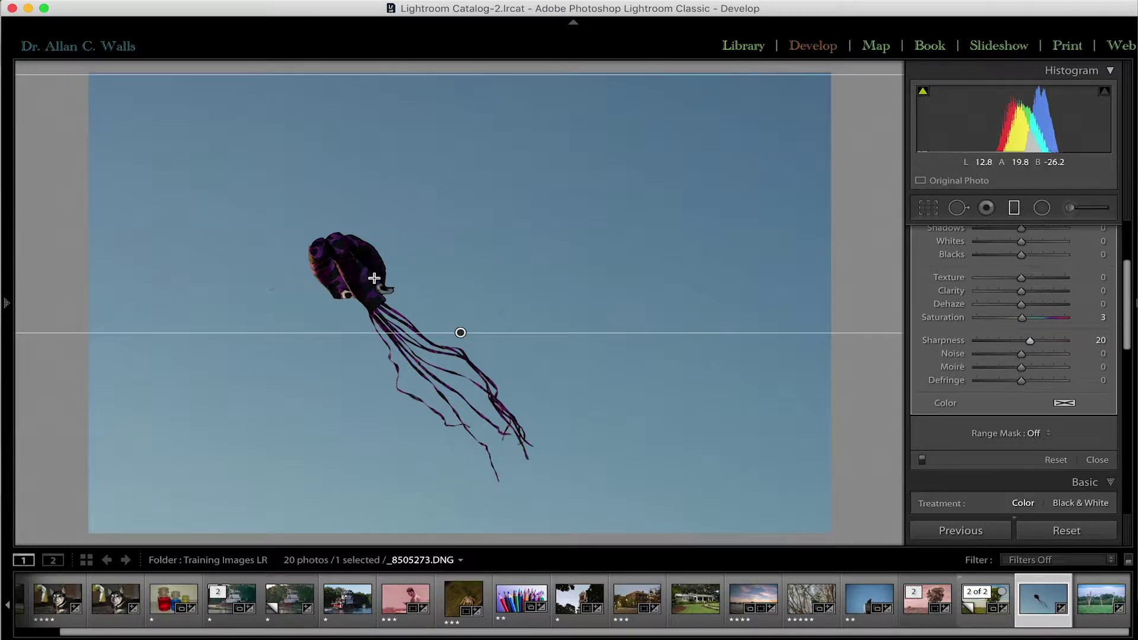
pyautogui.moveTo(1030, 339); pyautogui.dragTo(1021, 339)
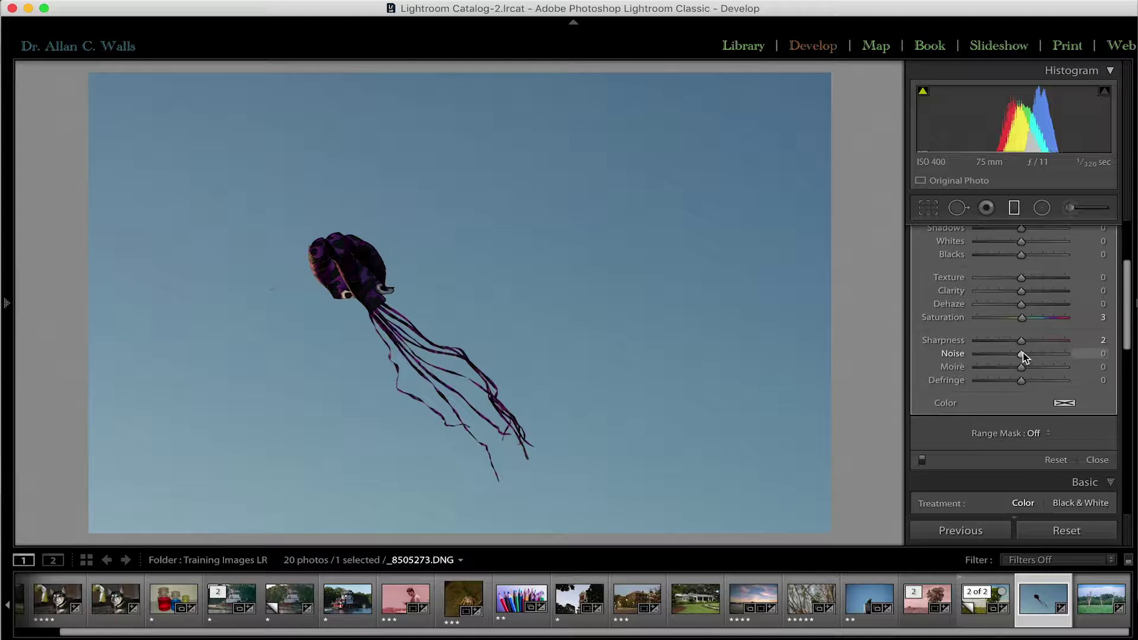
# Step: Try Noise at 35 and Defringe at 30 on the graduated filter, returning each to 0
pyautogui.moveTo(1021, 354); pyautogui.dragTo(1037, 355)
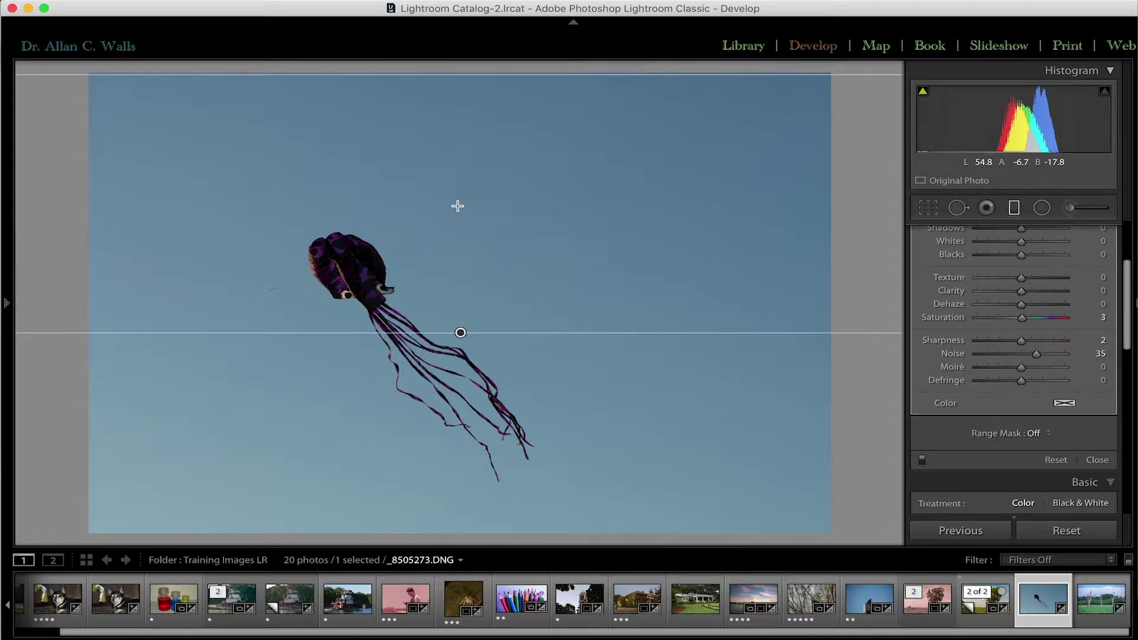
pyautogui.moveTo(1035, 357); pyautogui.dragTo(1020, 354)
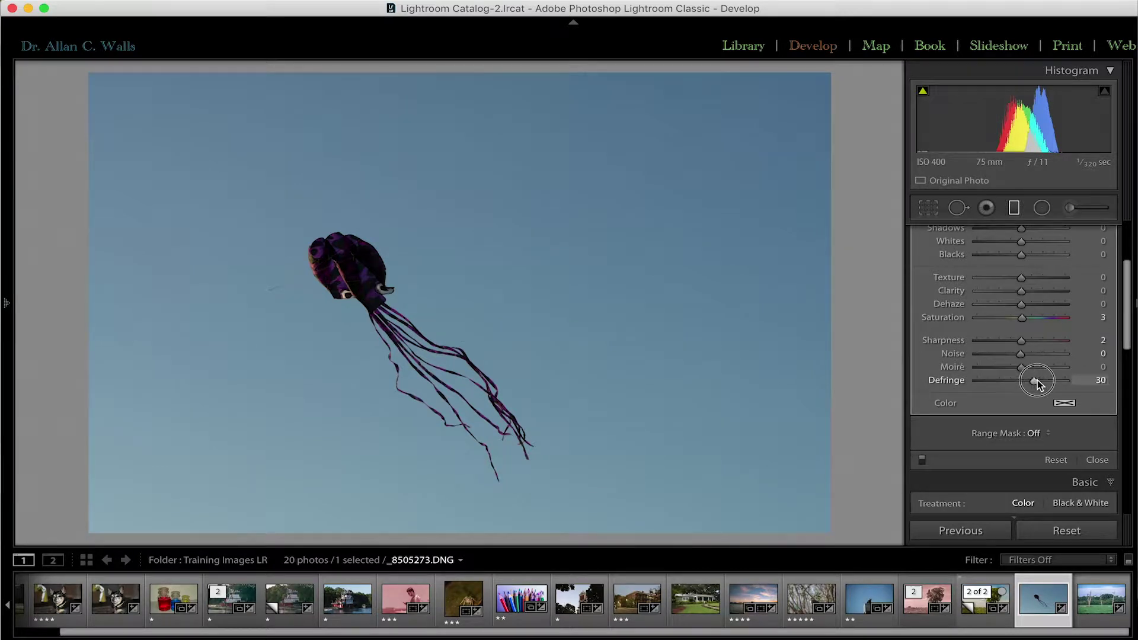
pyautogui.moveTo(1037, 380); pyautogui.dragTo(1021, 380)
# Step: Switch to the Adjustment Brush and reduce its size to 9 for painting the kite
pyautogui.hotkey('shift', 'm')
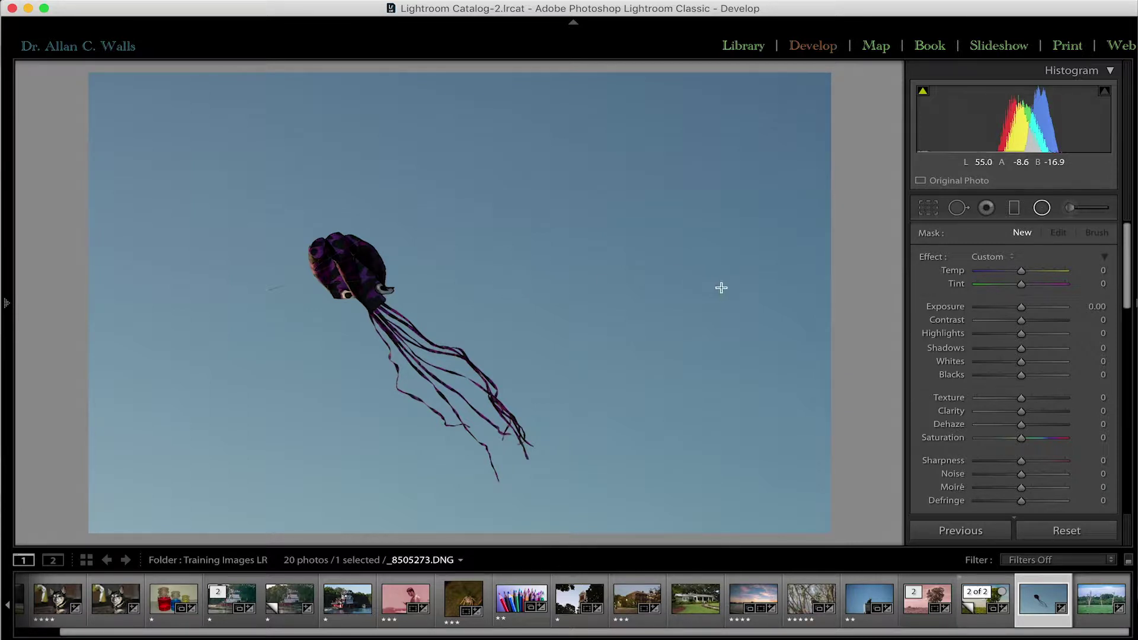
pyautogui.click(1070, 209)
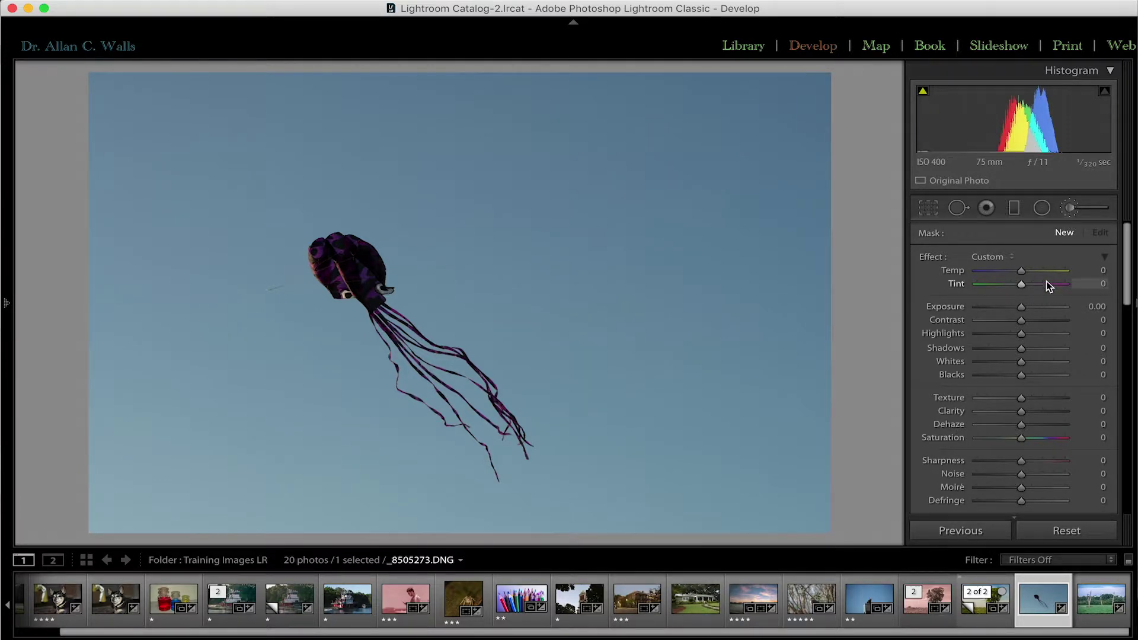
pyautogui.scroll(-3, 1046, 281)
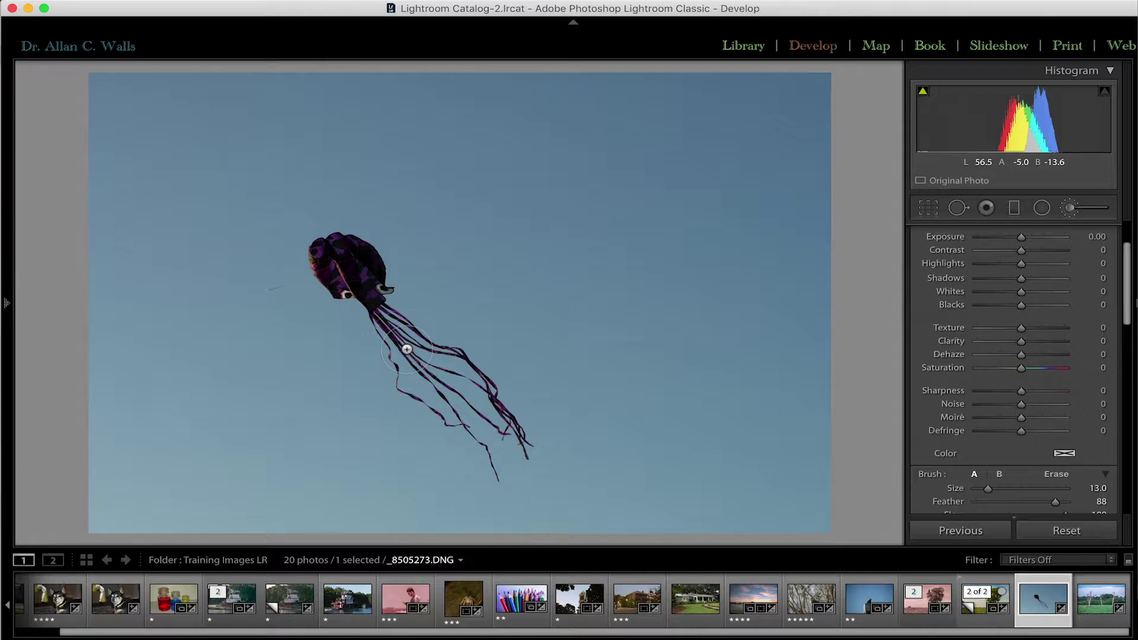
pyautogui.moveTo(345, 252); pyautogui.dragTo(333, 264)
pyautogui.press('[')
pyautogui.press('[')
pyautogui.press('[')
pyautogui.press('[')
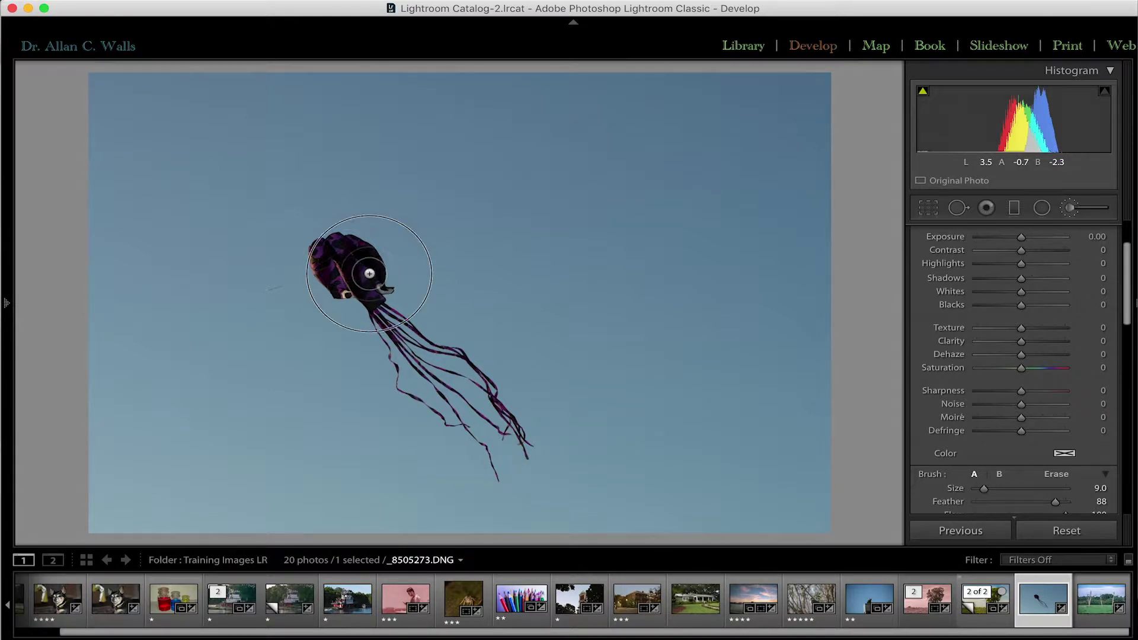
# Step: Paint a brush mask over the kite's body and tails, checking coverage with the mask overlay and hiding it again
pyautogui.moveTo(331, 253)
pyautogui.mouseDown()
pyautogui.moveTo(349, 286)
pyautogui.moveTo(331, 264)
pyautogui.moveTo(400, 336)
pyautogui.mouseUp()
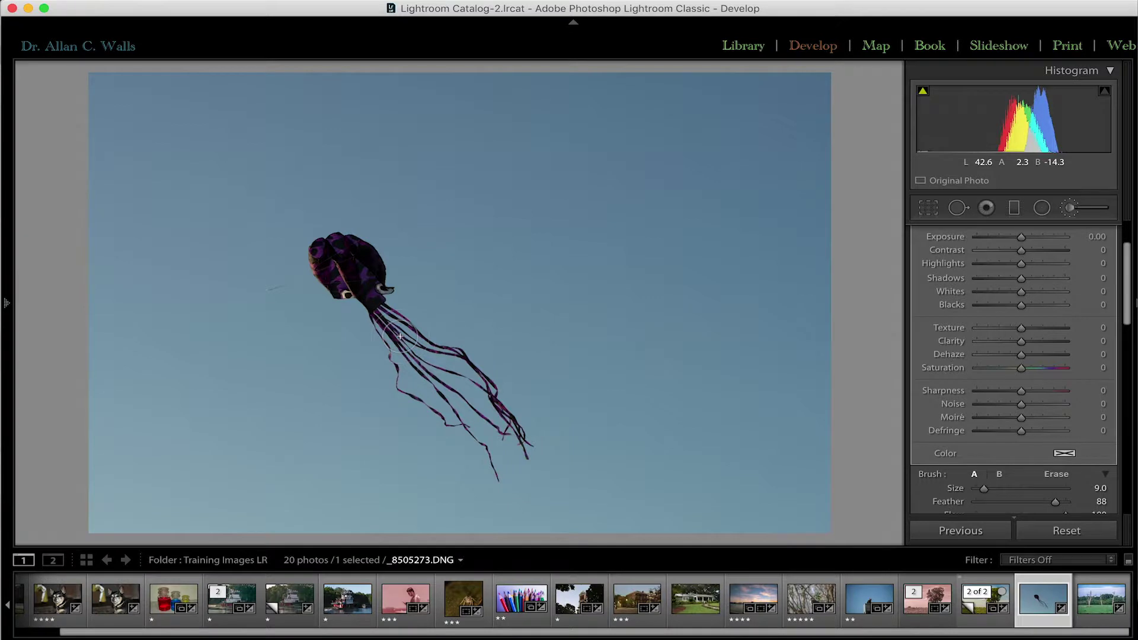
pyautogui.press('o')
pyautogui.moveTo(399, 342)
pyautogui.mouseDown()
pyautogui.moveTo(434, 403)
pyautogui.moveTo(405, 381)
pyautogui.moveTo(401, 373)
pyautogui.moveTo(470, 426)
pyautogui.moveTo(499, 469)
pyautogui.moveTo(522, 446)
pyautogui.moveTo(489, 396)
pyautogui.moveTo(386, 309)
pyautogui.moveTo(357, 251)
pyautogui.moveTo(319, 254)
pyautogui.moveTo(337, 290)
pyautogui.moveTo(388, 323)
pyautogui.moveTo(344, 254)
pyautogui.moveTo(382, 279)
pyautogui.moveTo(474, 379)
pyautogui.moveTo(426, 378)
pyautogui.moveTo(390, 346)
pyautogui.moveTo(411, 340)
pyautogui.moveTo(455, 379)
pyautogui.moveTo(499, 454)
pyautogui.moveTo(447, 381)
pyautogui.mouseUp()
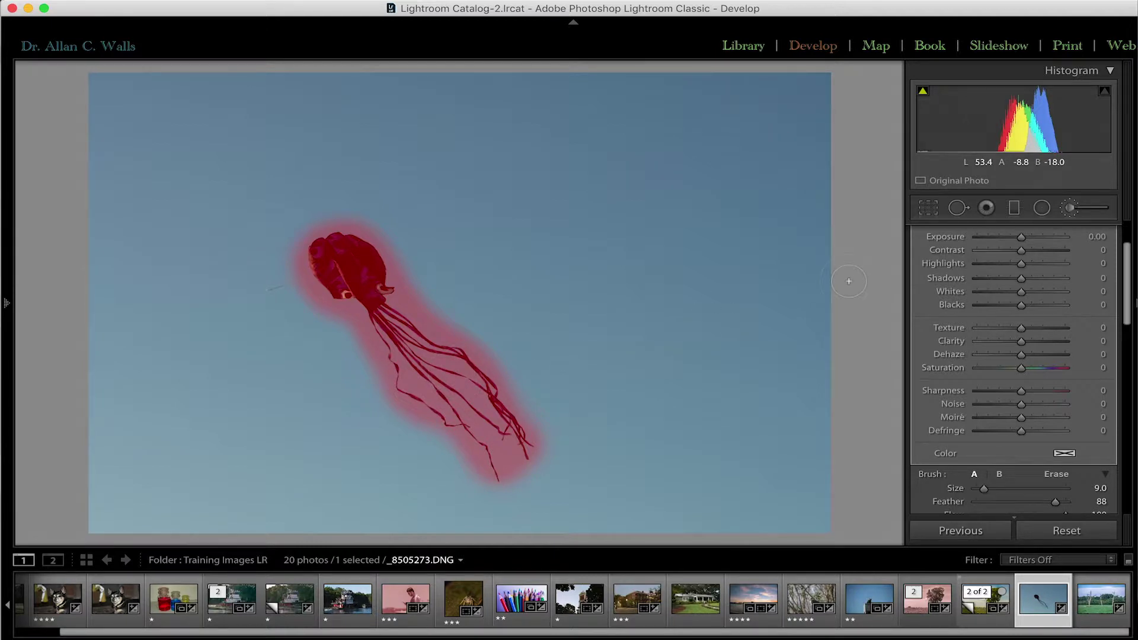
pyautogui.press('o')
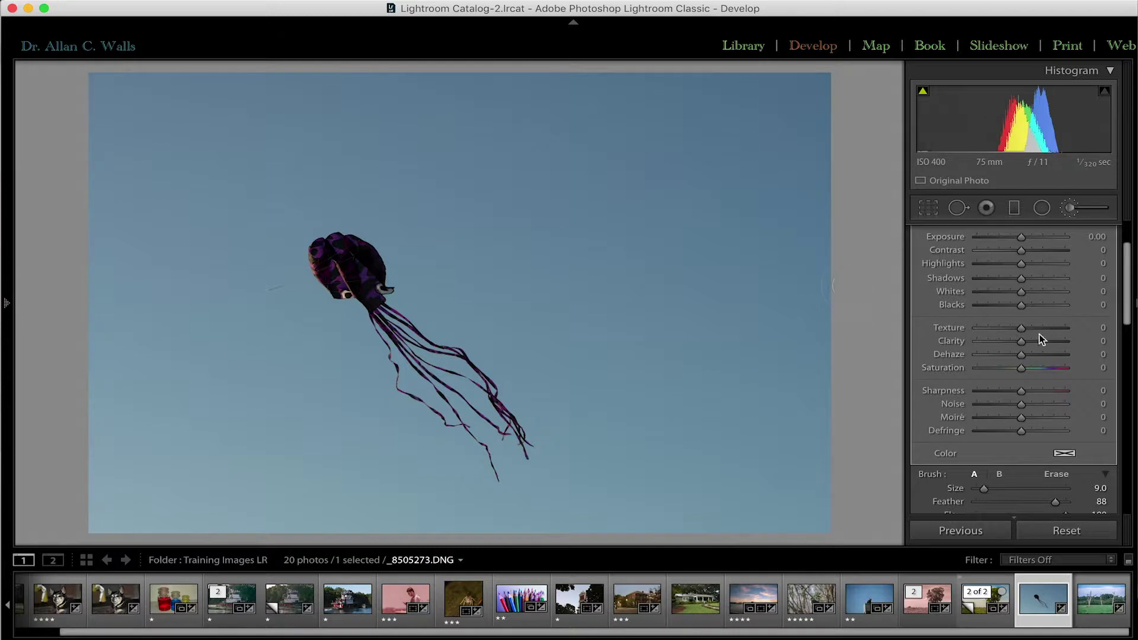
# Step: Set the kite brush adjustment's Exposure to 0.56 and Saturation to 11
pyautogui.scroll(3, 1016, 316)
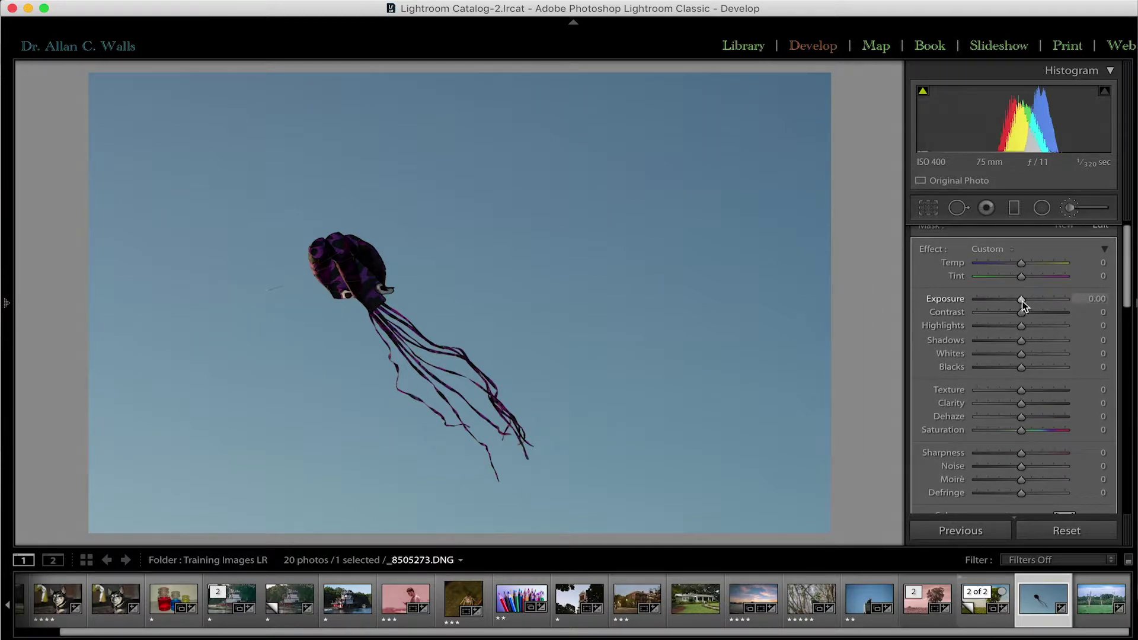
pyautogui.moveTo(1022, 300); pyautogui.dragTo(1028, 304)
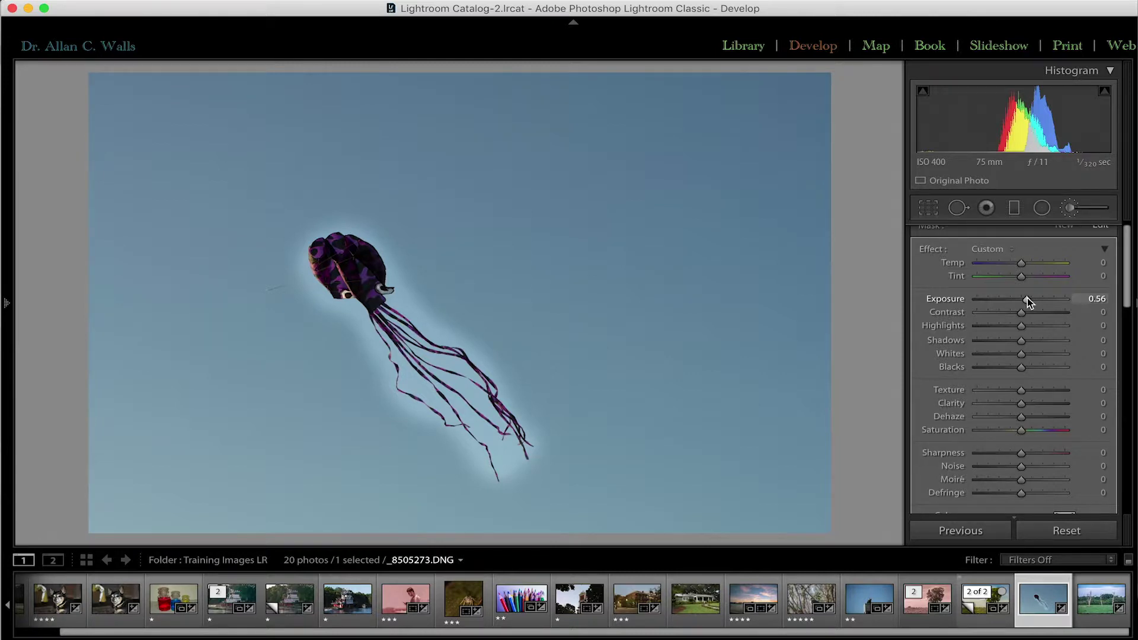
pyautogui.moveTo(1021, 431); pyautogui.dragTo(1027, 429)
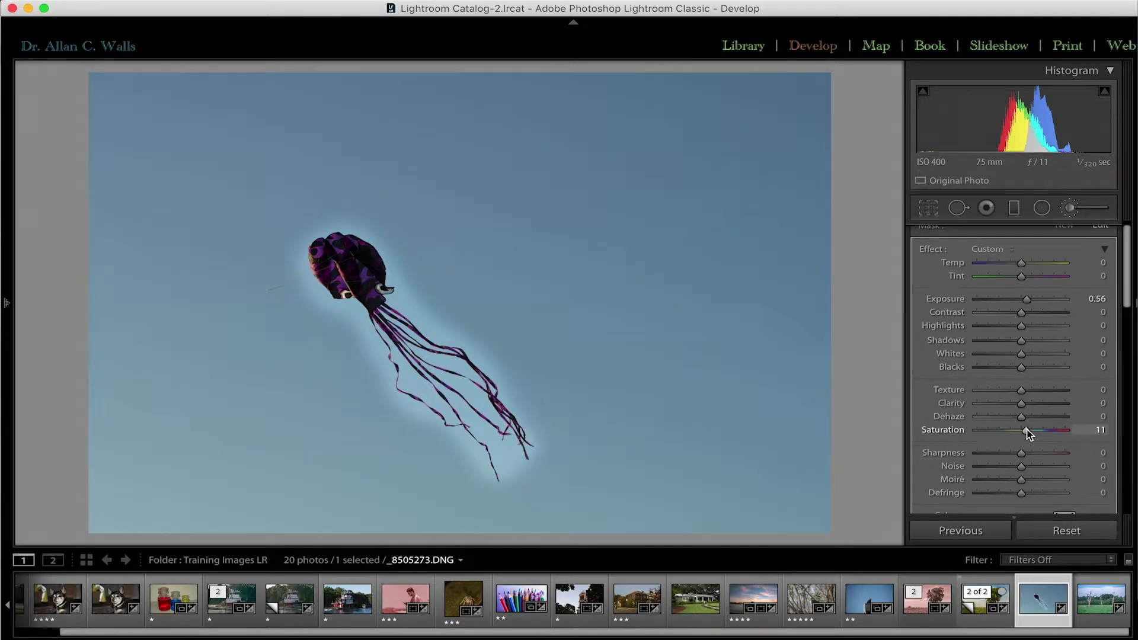
# Step: Restrict the brush mask with a Color range mask sampled from the kite's purple body, keeping Amount at 50
pyautogui.scroll(-8, 1029, 434)
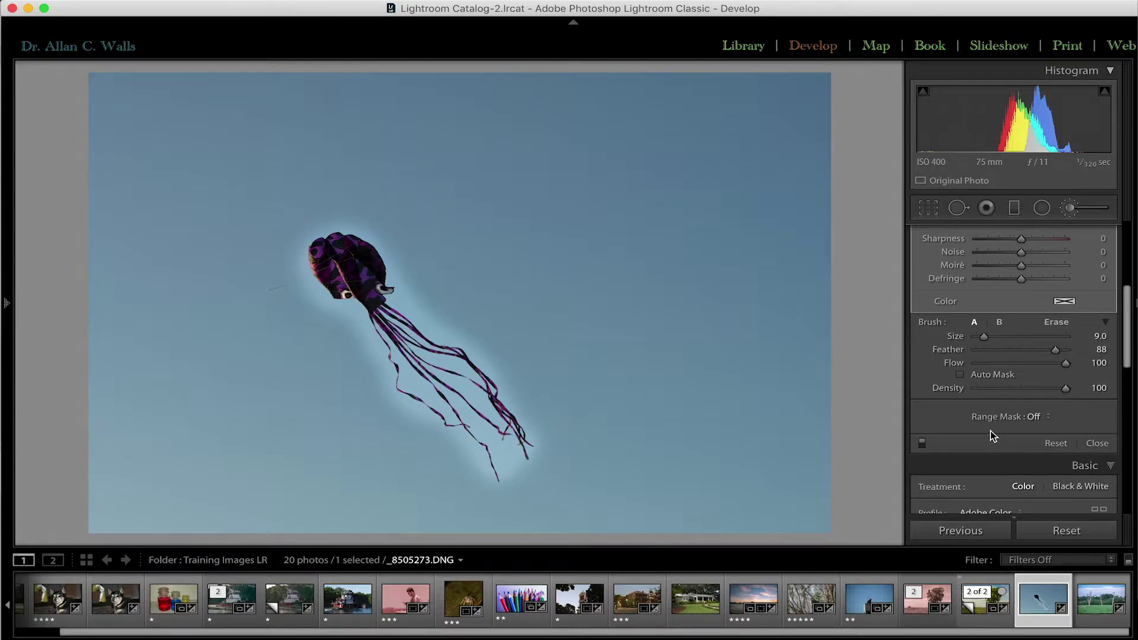
pyautogui.click(1048, 419)
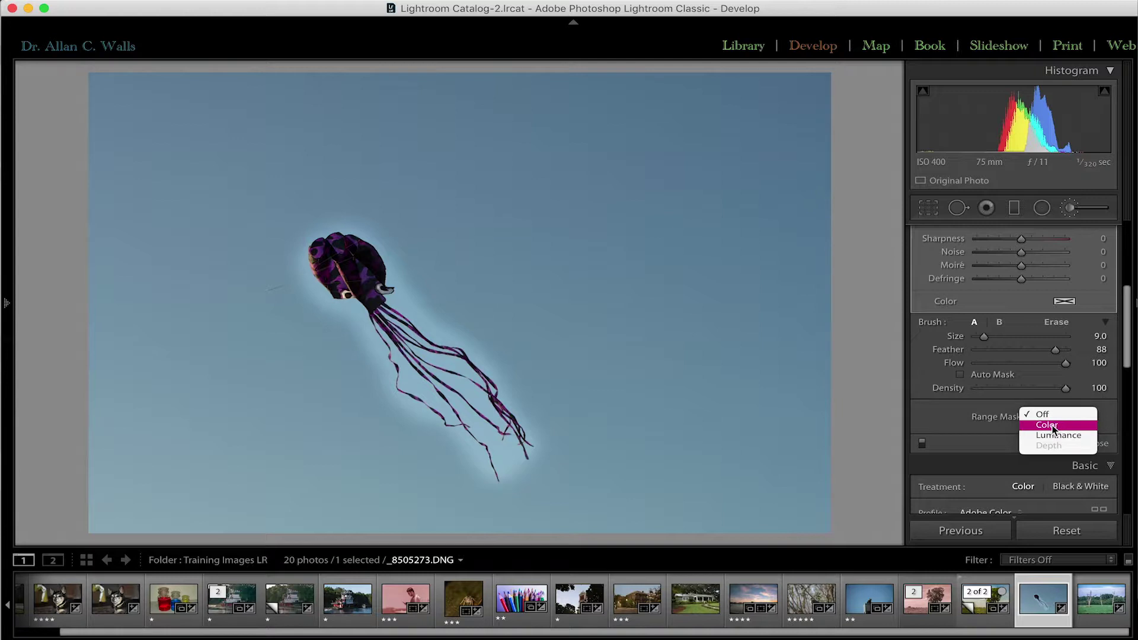
pyautogui.click(1053, 426)
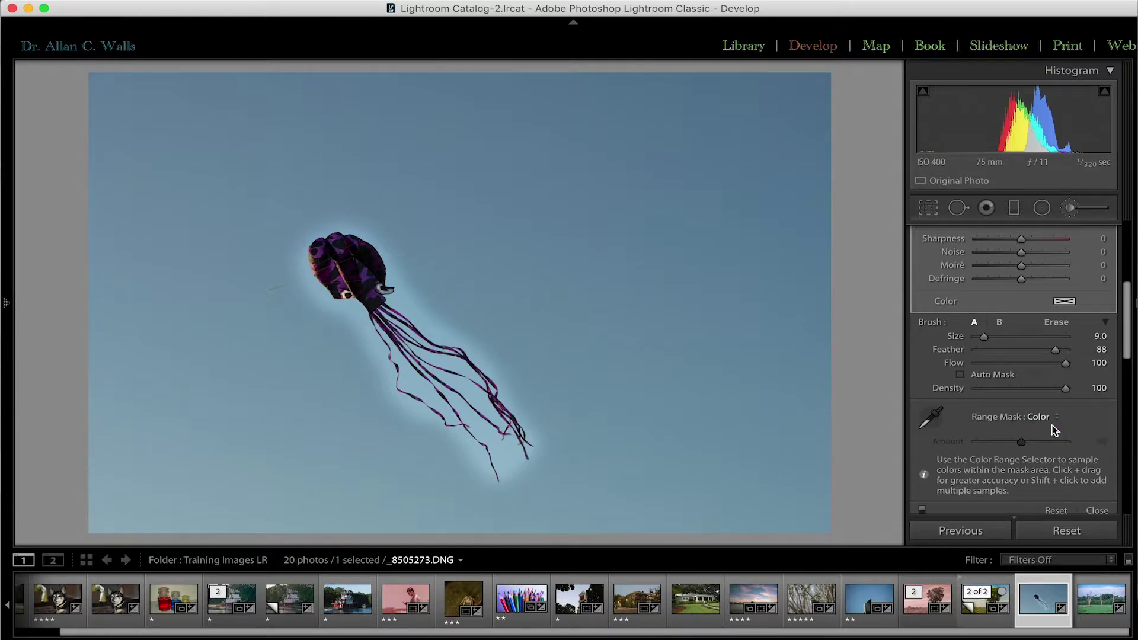
pyautogui.scroll(-3, 1052, 425)
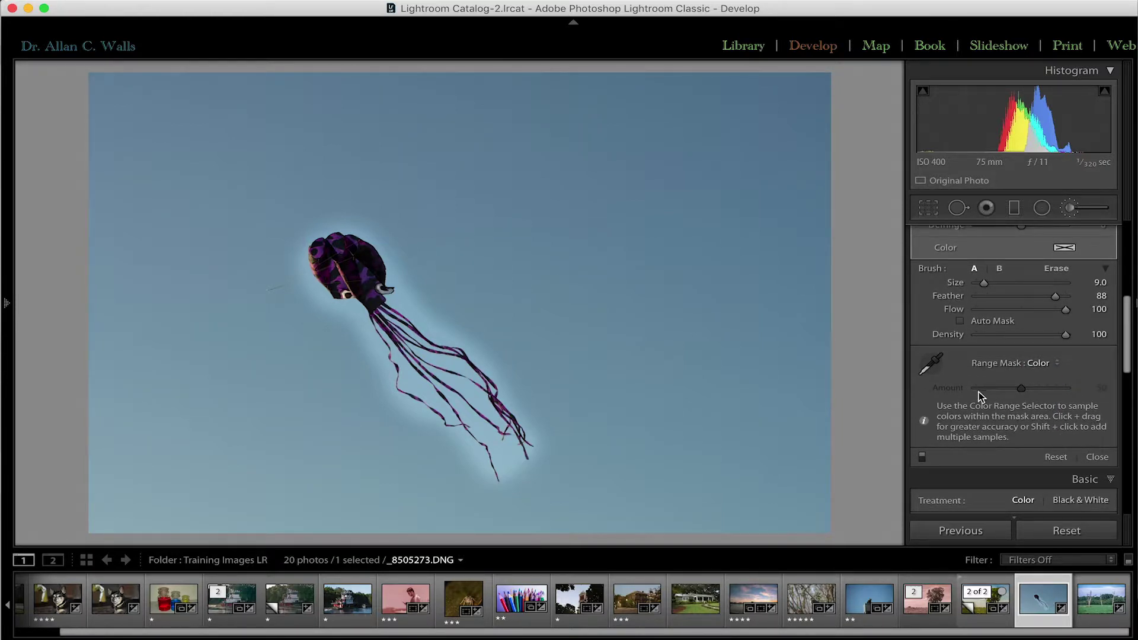
pyautogui.click(931, 365)
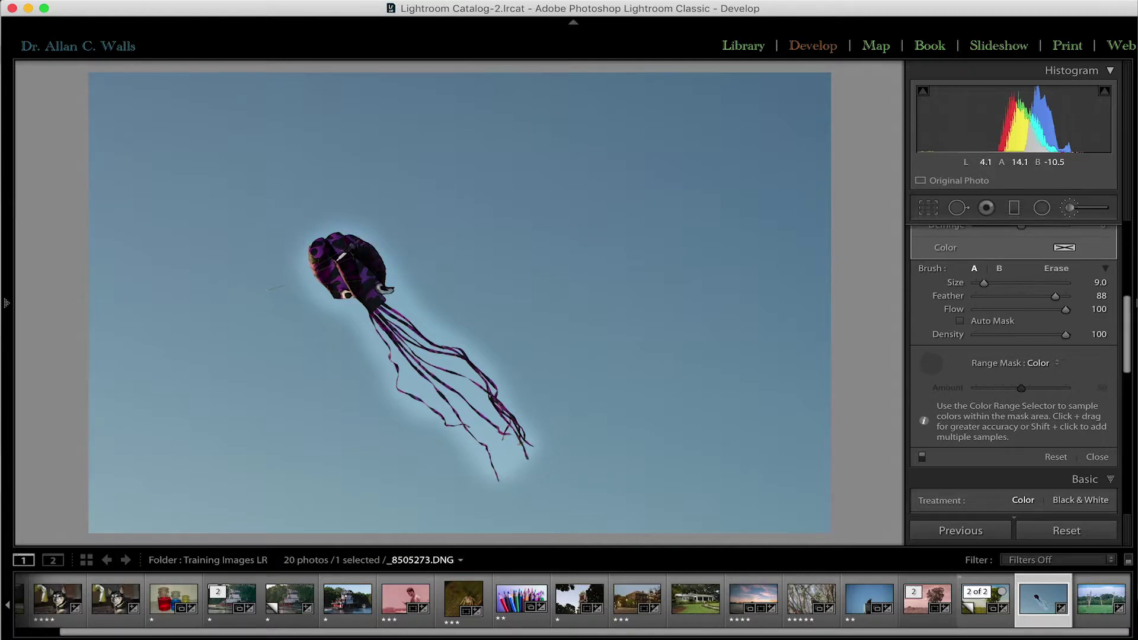
pyautogui.click(326, 244)
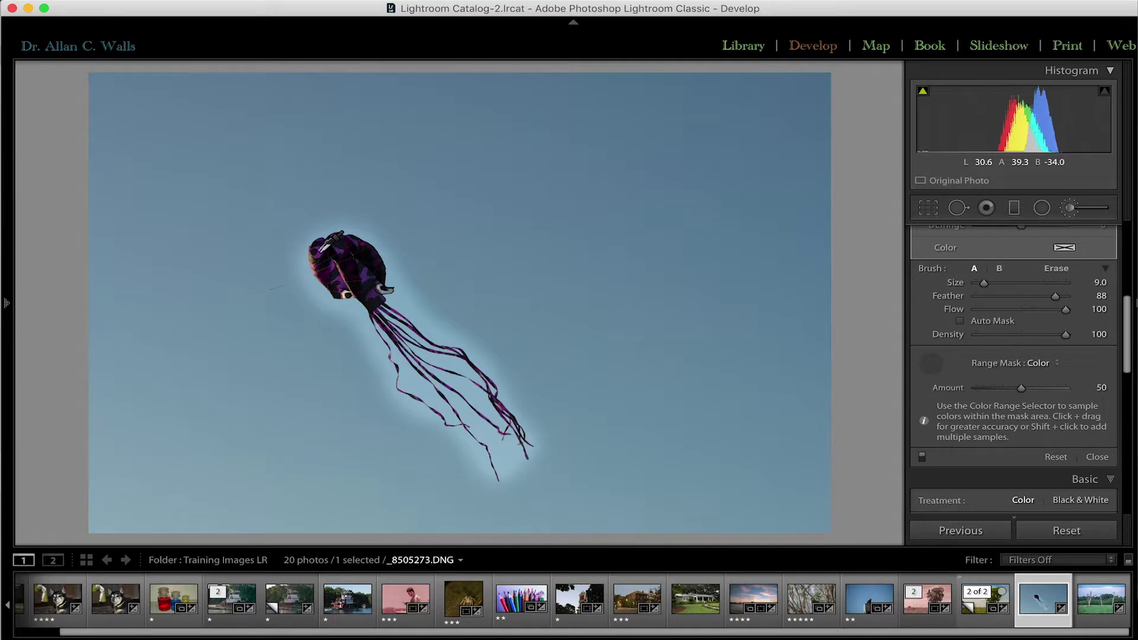
pyautogui.click(350, 254)
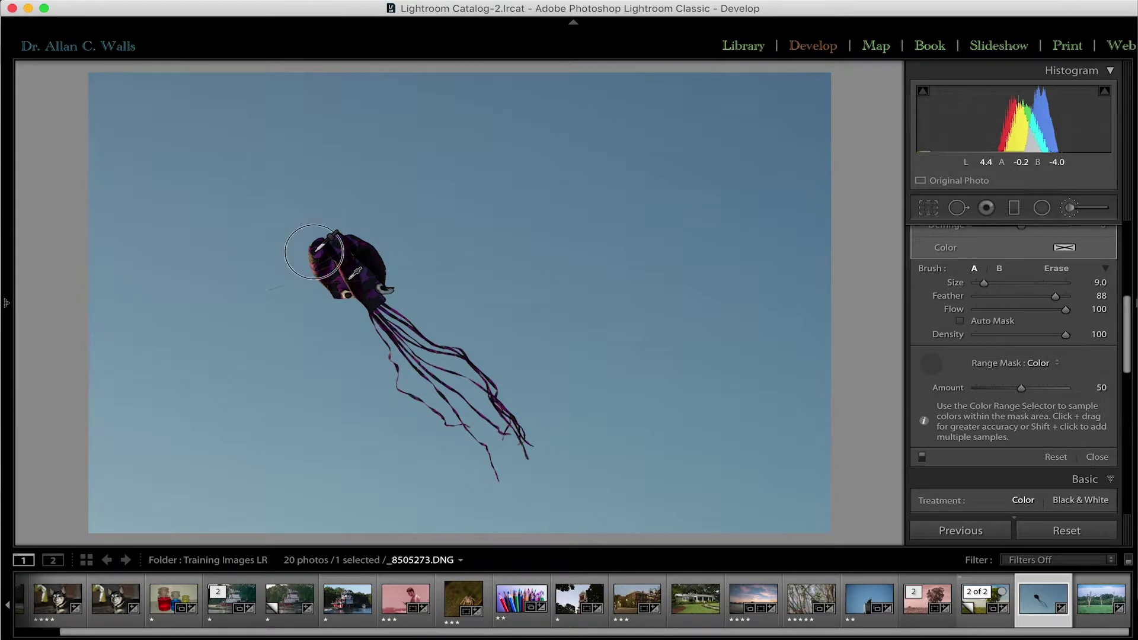
pyautogui.moveTo(313, 251); pyautogui.dragTo(377, 274)
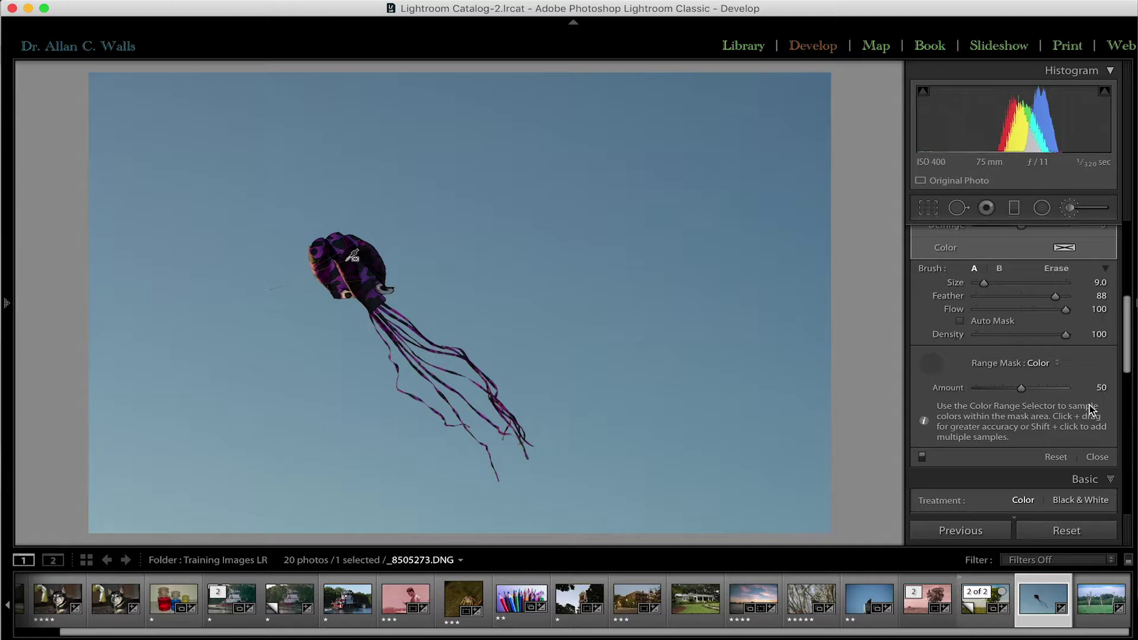
pyautogui.moveTo(1019, 389)
pyautogui.mouseDown()
pyautogui.moveTo(1061, 389)
pyautogui.moveTo(952, 390)
pyautogui.moveTo(1020, 388)
pyautogui.mouseUp()
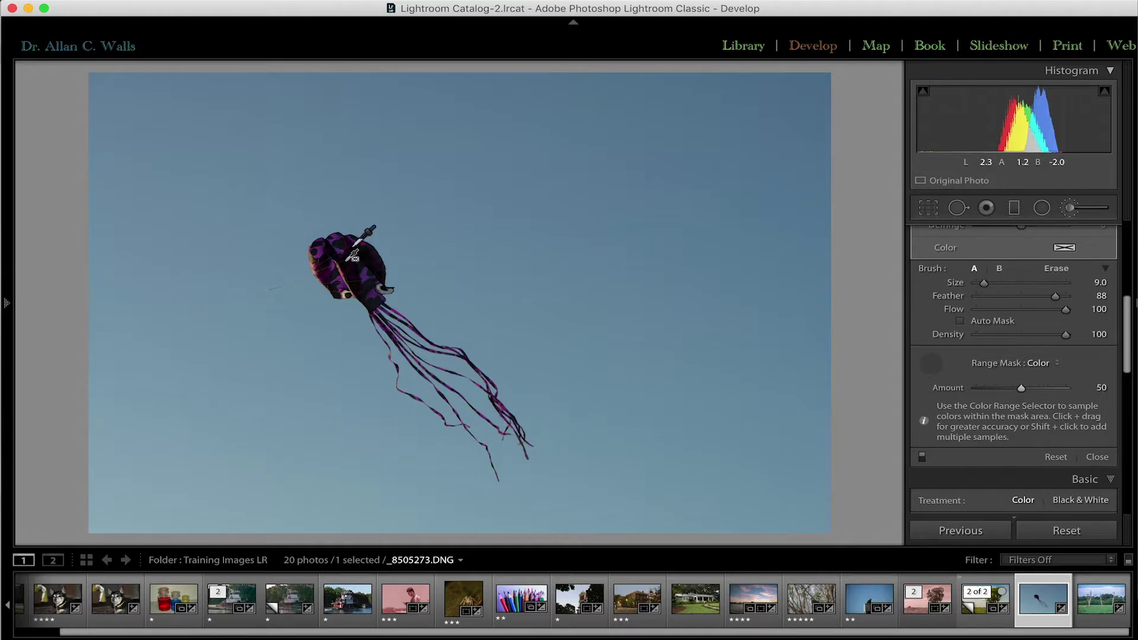
pyautogui.click(352, 255)
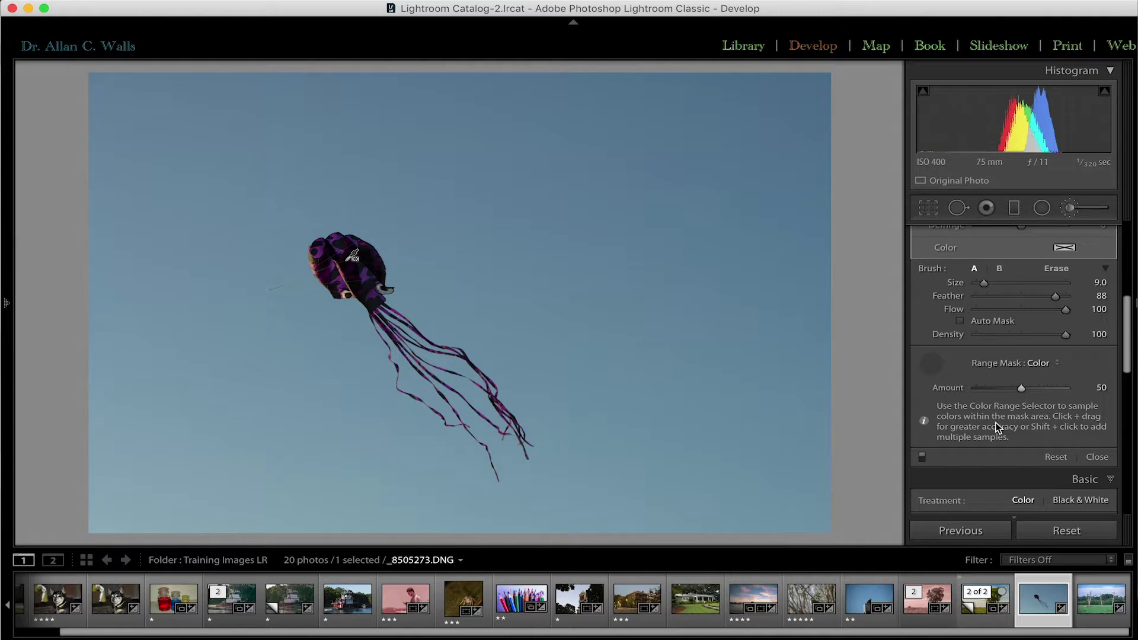
# Step: Raise the kite brush adjustment's Saturation to 20, Highlights to 66 and Exposure to 1.24
pyautogui.scroll(6, 1022, 336)
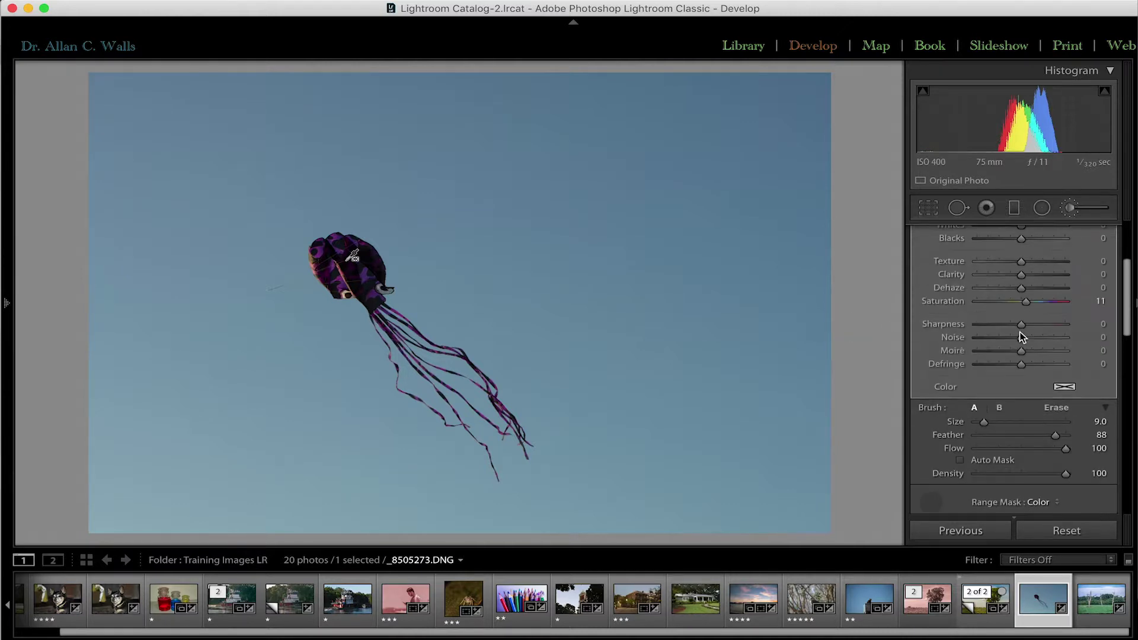
pyautogui.moveTo(1026, 351)
pyautogui.mouseDown()
pyautogui.moveTo(1047, 353)
pyautogui.moveTo(1023, 351)
pyautogui.moveTo(1033, 355)
pyautogui.mouseUp()
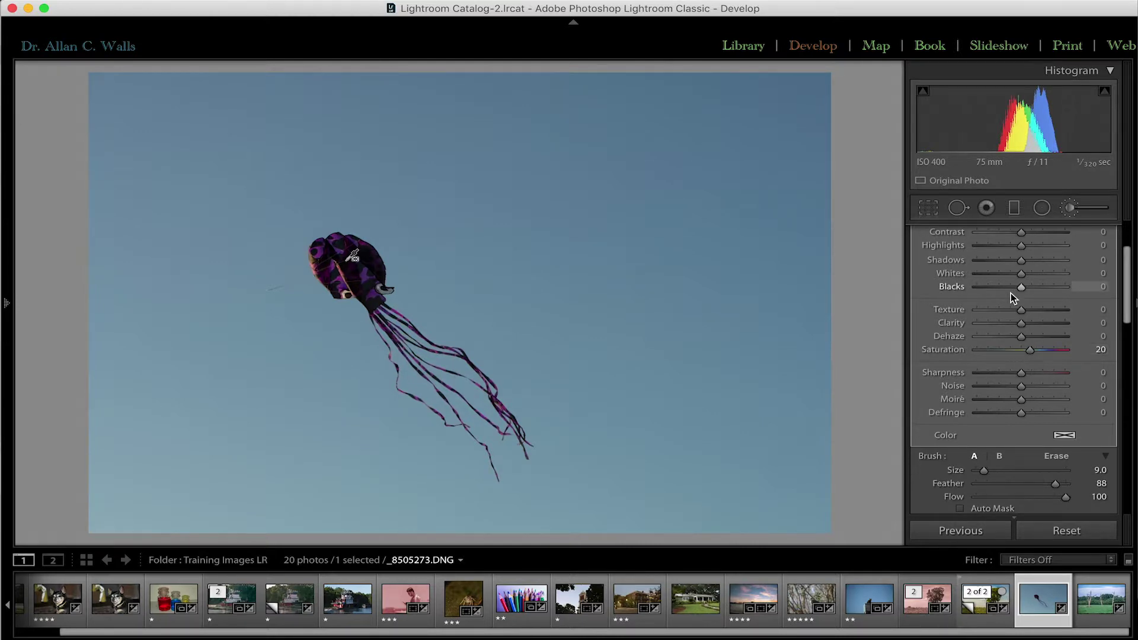
pyautogui.scroll(2, 1011, 294)
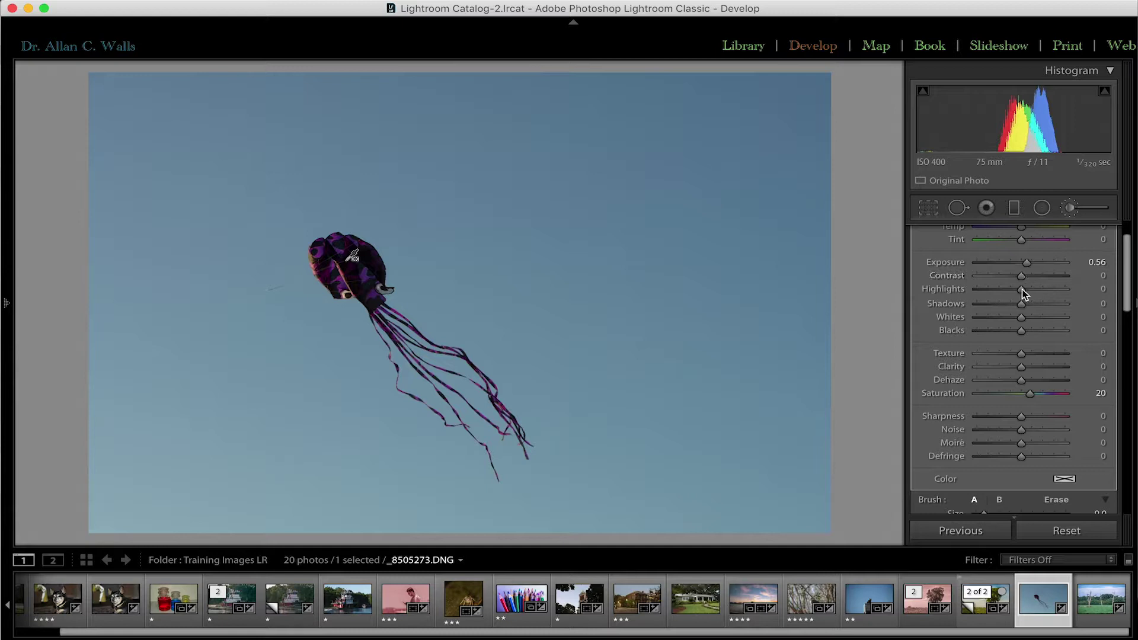
pyautogui.moveTo(1021, 289); pyautogui.dragTo(1037, 265)
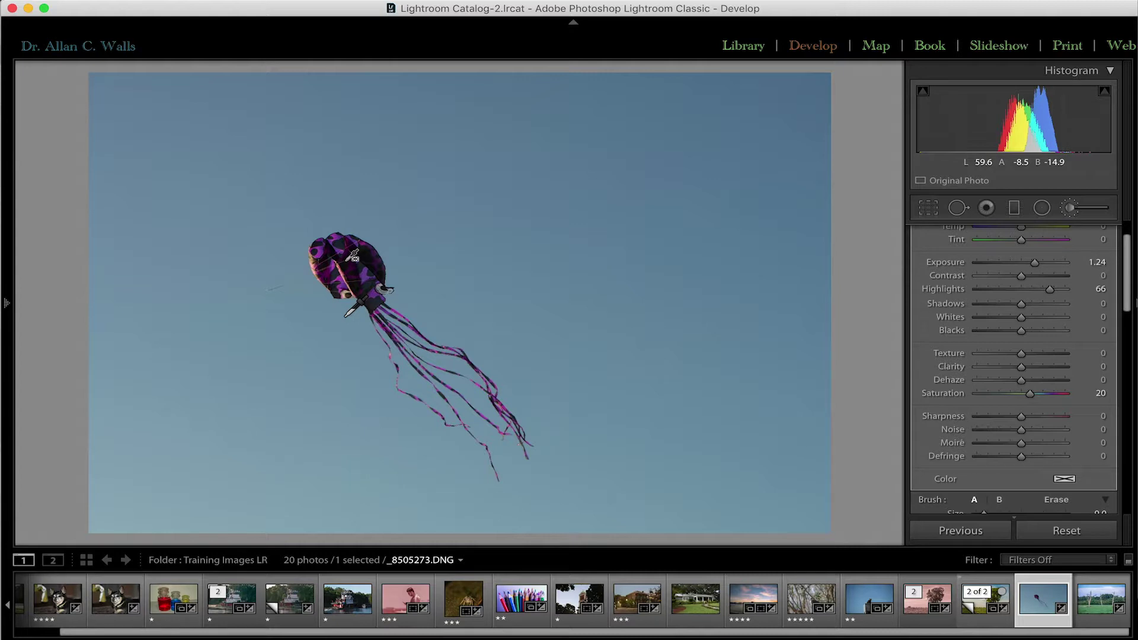
# Step: Reset the Adjustment Brush to remove all brush edits from the kite photo
pyautogui.scroll(-4, 1008, 412)
pyautogui.scroll(-4, 1007, 412)
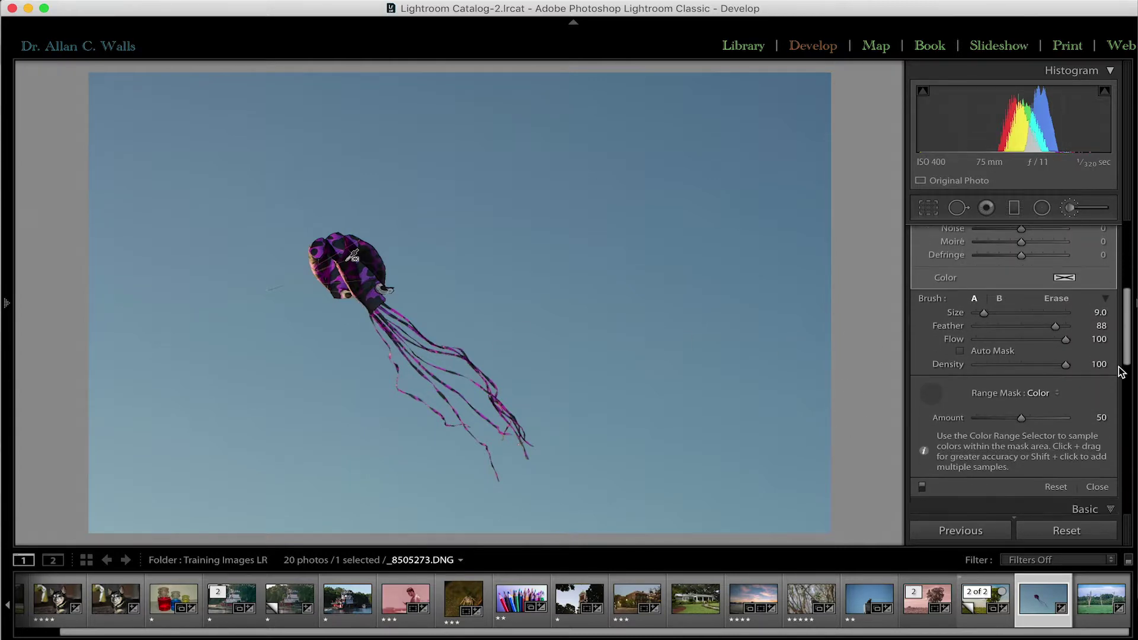
pyautogui.scroll(-1, 1121, 372)
pyautogui.click(1056, 465)
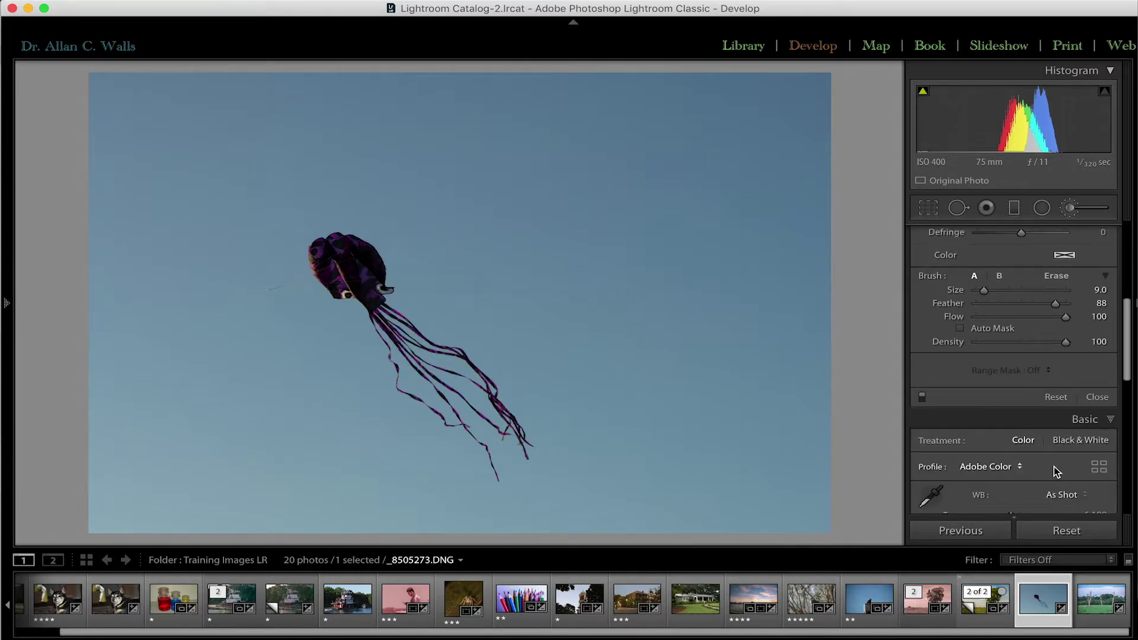
pyautogui.scroll(3, 1051, 268)
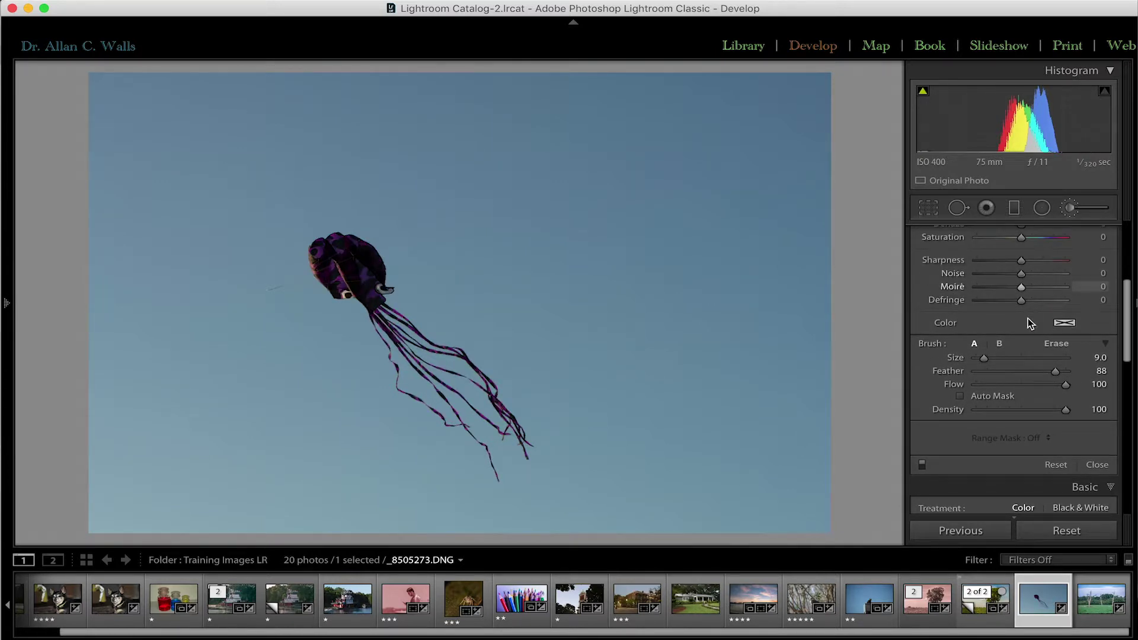
pyautogui.scroll(8, 997, 287)
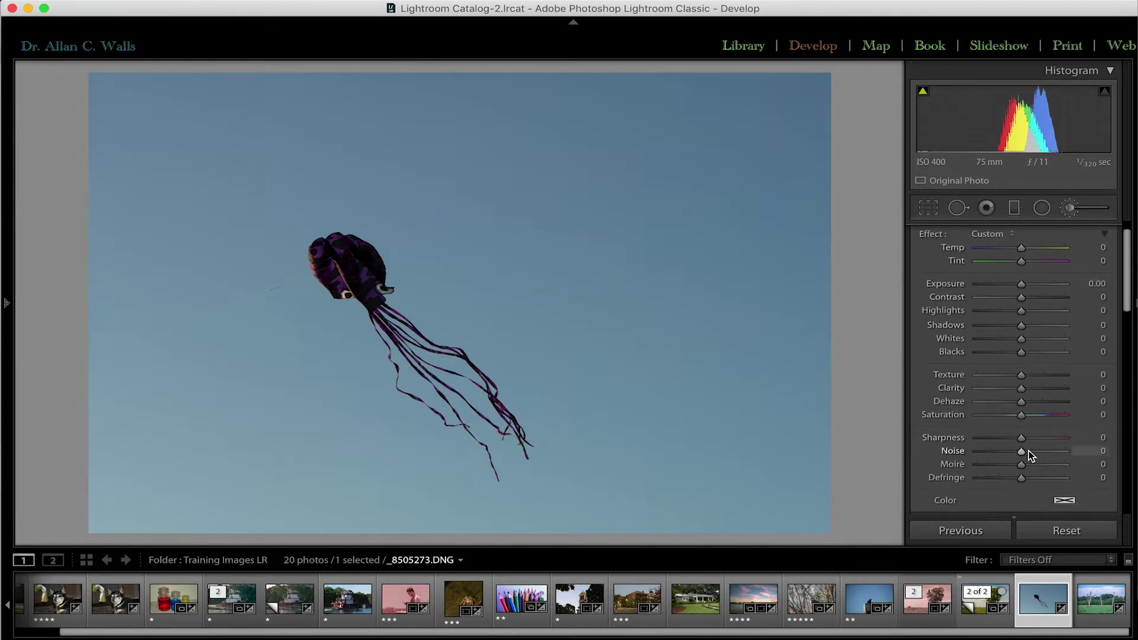
# Step: Paint a new Adjustment Brush mask over the kite's body and streamers with an enlarged brush, and show the mask overlay
pyautogui.scroll(-3, 1029, 451)
pyautogui.scroll(-1, 1028, 455)
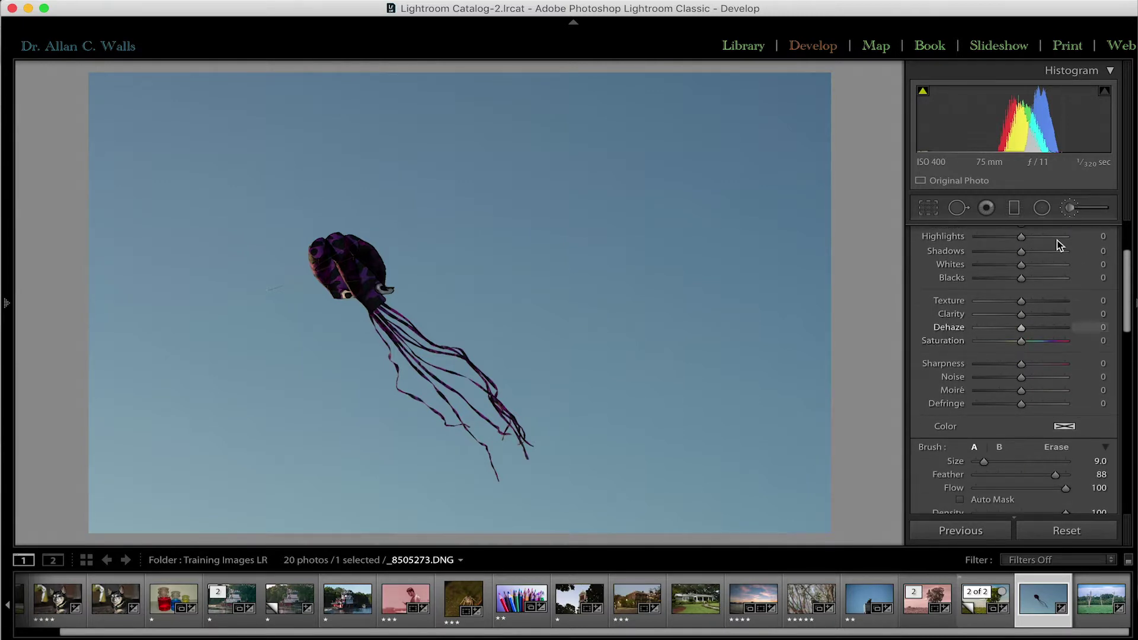
pyautogui.click(1070, 209)
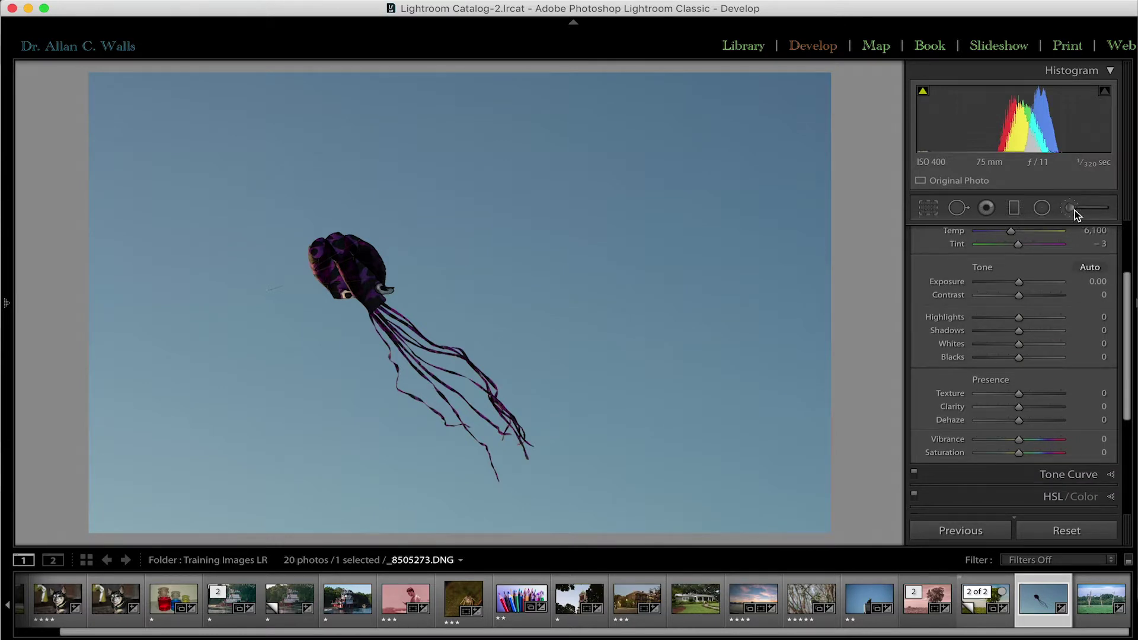
pyautogui.click(1069, 208)
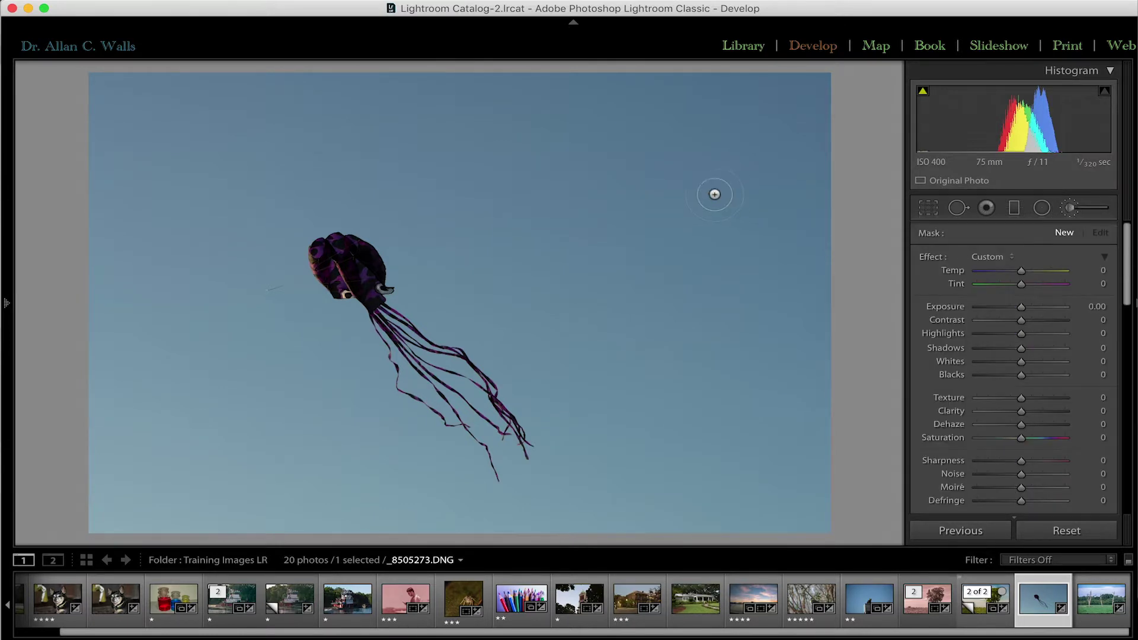
pyautogui.scroll(5, 356, 260)
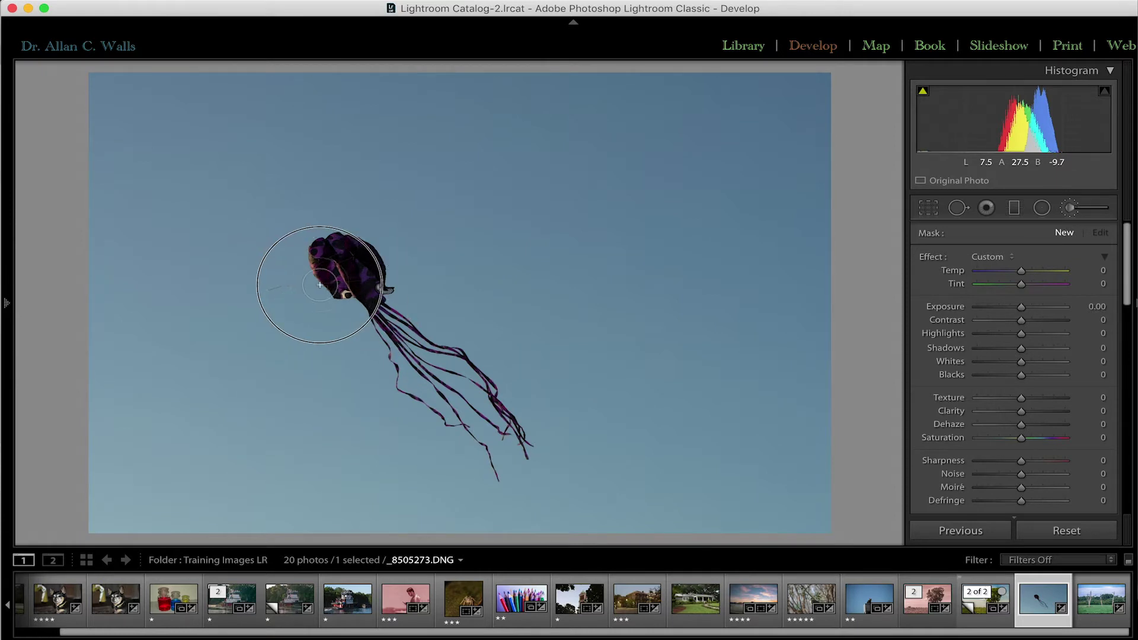
pyautogui.moveTo(382, 298)
pyautogui.mouseDown()
pyautogui.moveTo(341, 267)
pyautogui.moveTo(428, 347)
pyautogui.mouseUp()
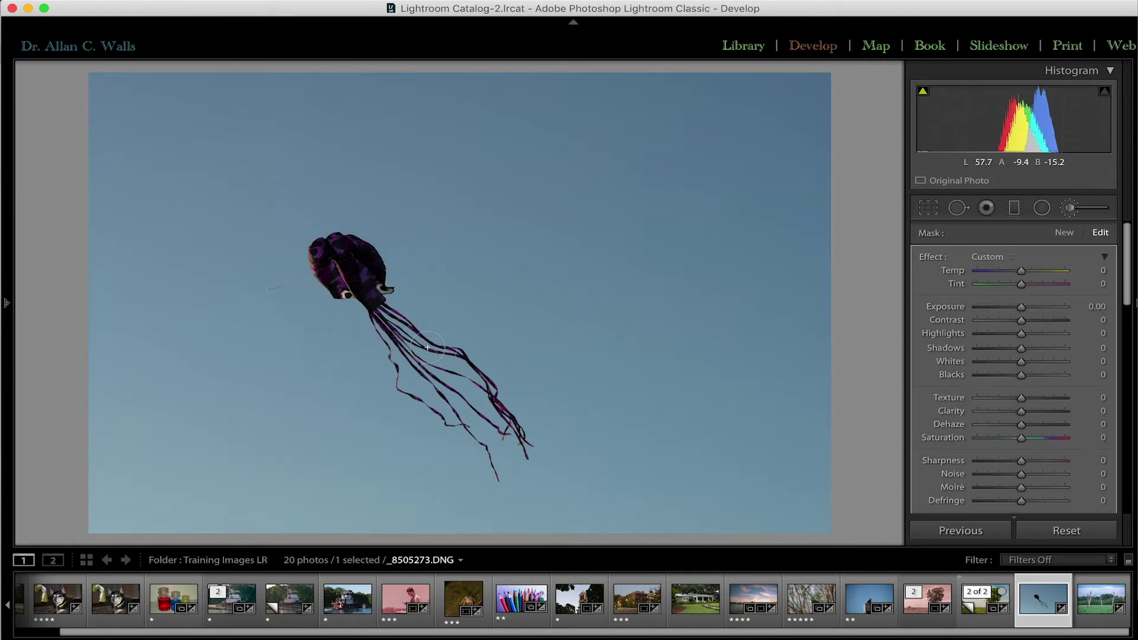
pyautogui.press('o')
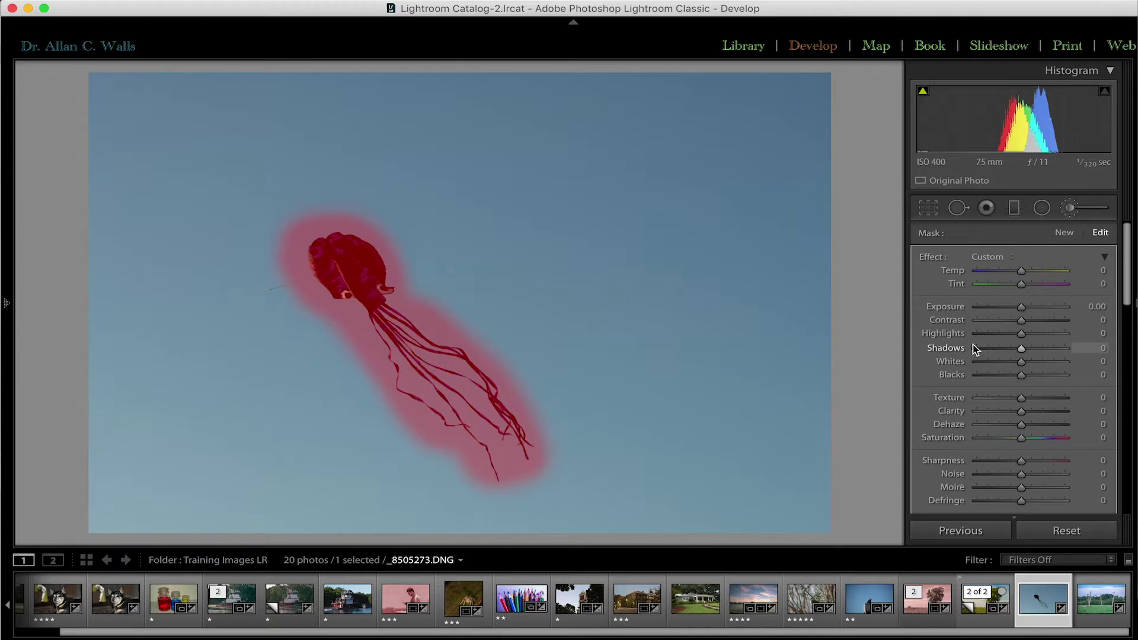
# Step: Restrict the kite brush mask with a Luminance range mask, set its range to 0/55 and show the mask overlay
pyautogui.scroll(-10, 1029, 397)
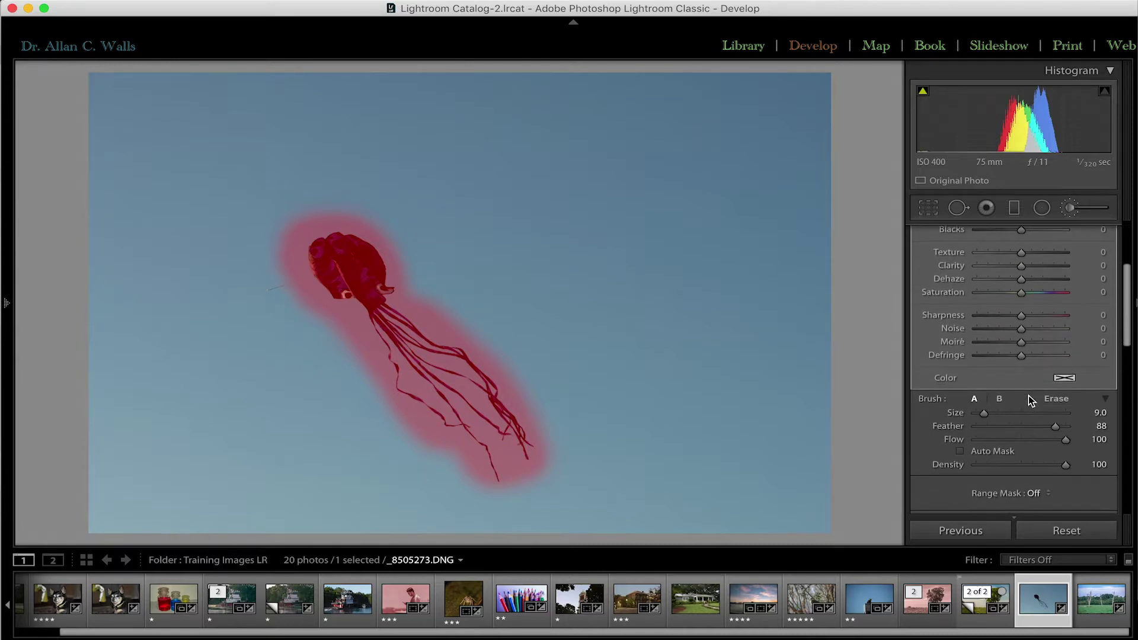
pyautogui.scroll(-1, 1031, 400)
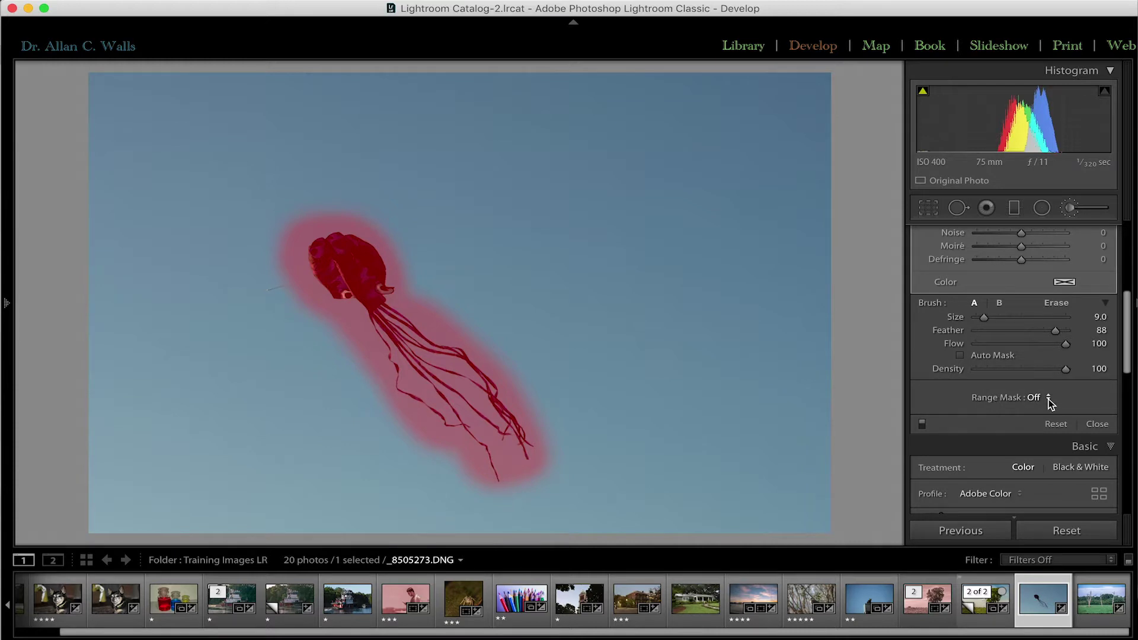
pyautogui.click(1049, 398)
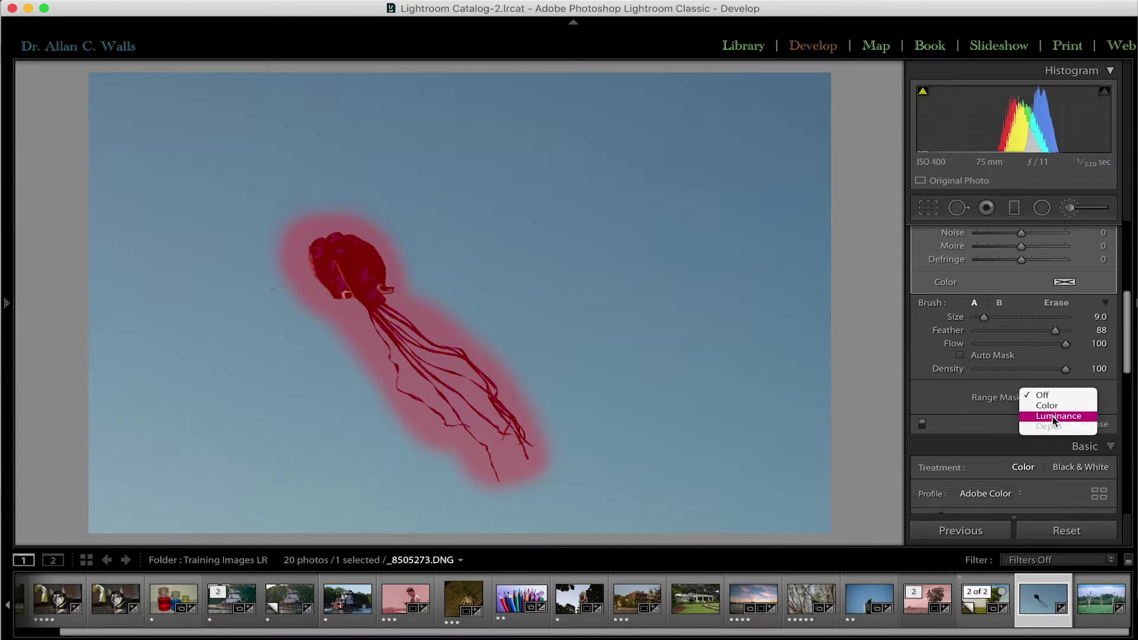
pyautogui.click(1051, 416)
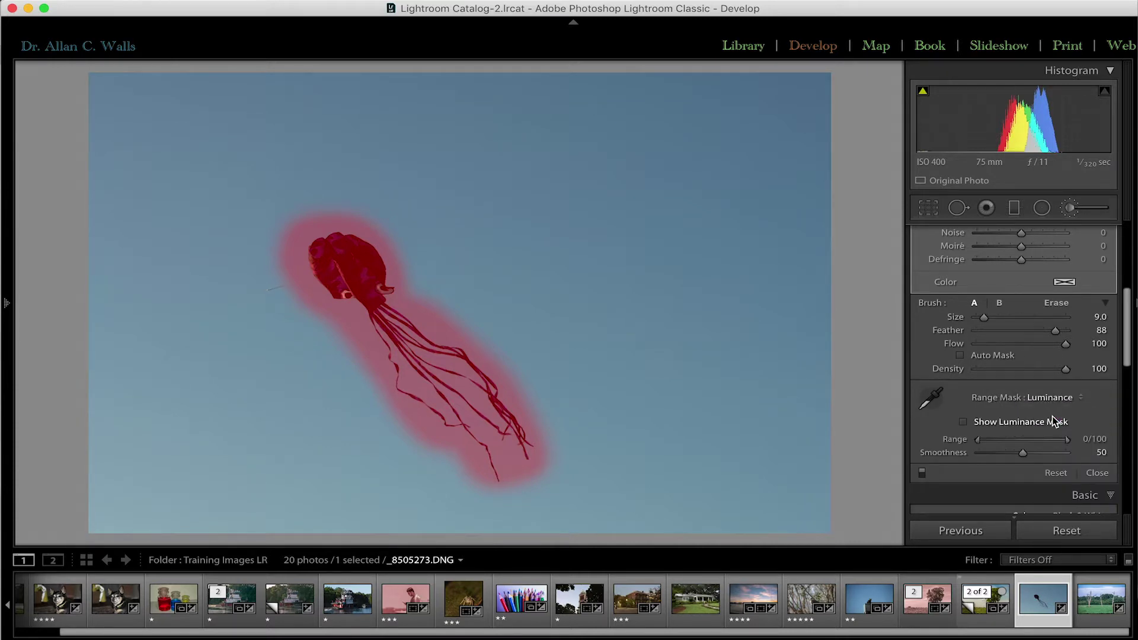
pyautogui.click(933, 394)
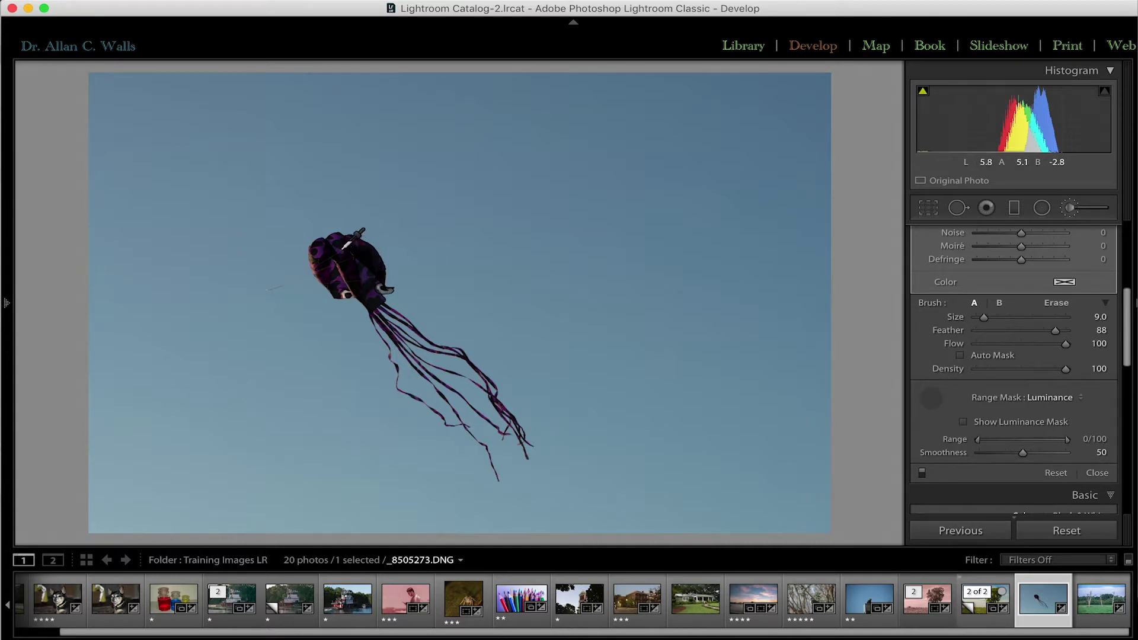
pyautogui.moveTo(316, 250); pyautogui.dragTo(374, 276)
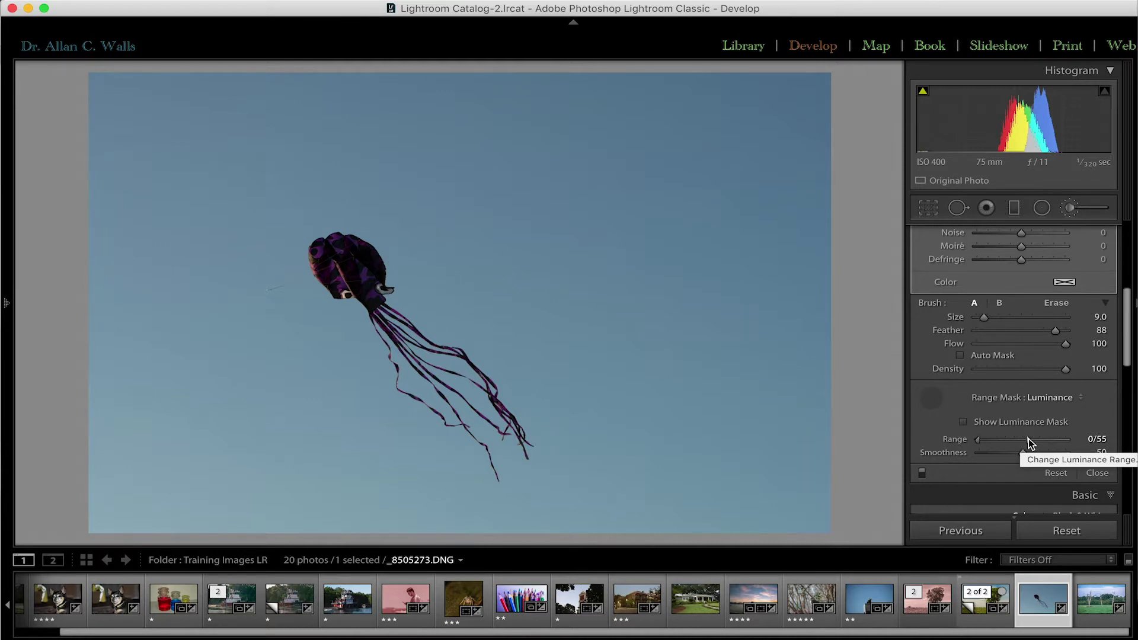
pyautogui.press('o')
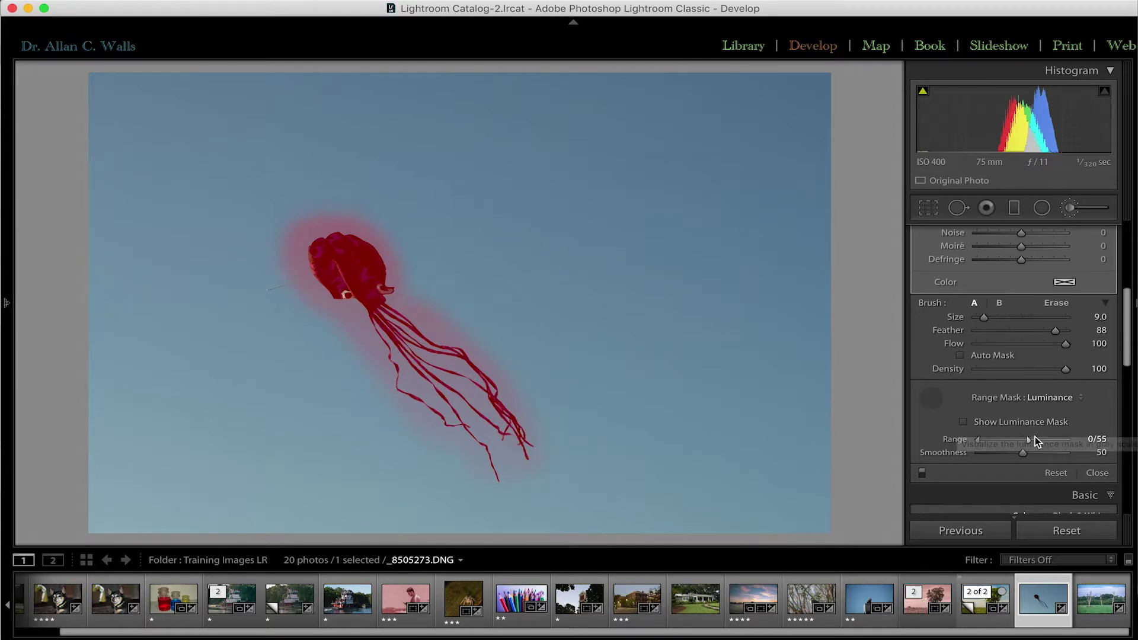
# Step: Try luminance ranges of 0/12, 0/64 and 69/100 on the kite mask, and return the range to 0/100
pyautogui.moveTo(1029, 441); pyautogui.dragTo(992, 446)
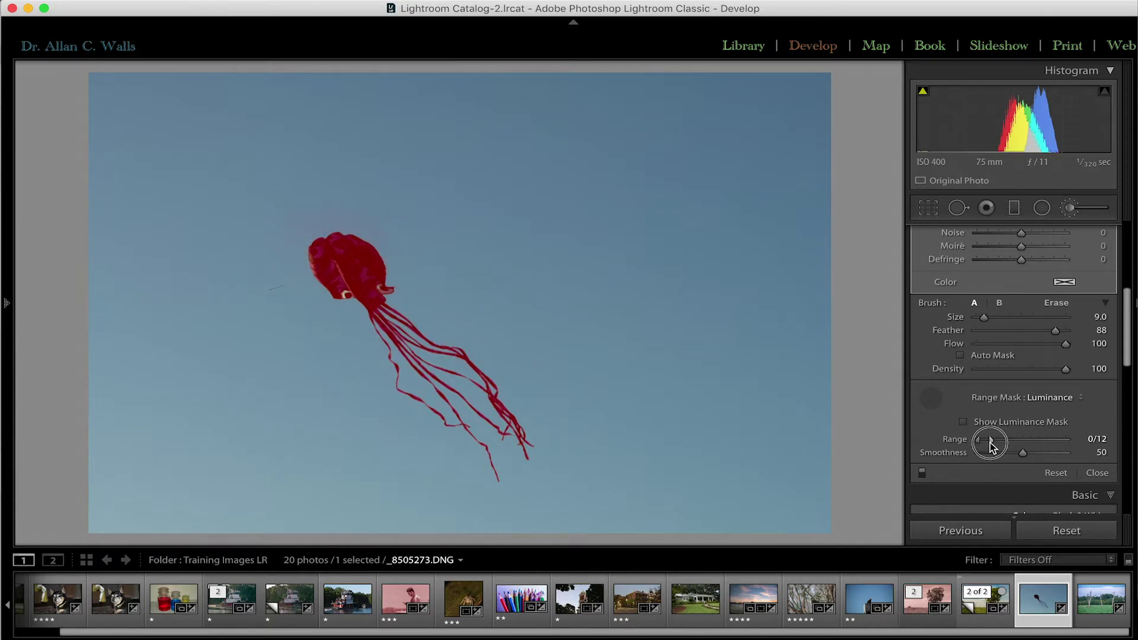
pyautogui.moveTo(981, 444); pyautogui.dragTo(1035, 444)
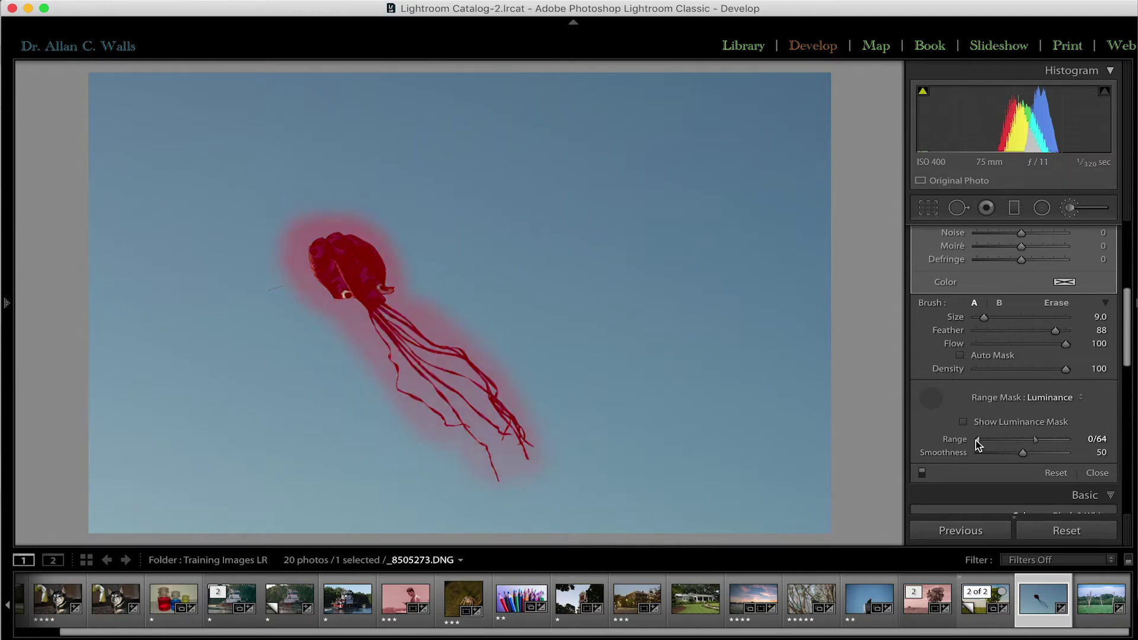
pyautogui.moveTo(979, 445); pyautogui.dragTo(1078, 446)
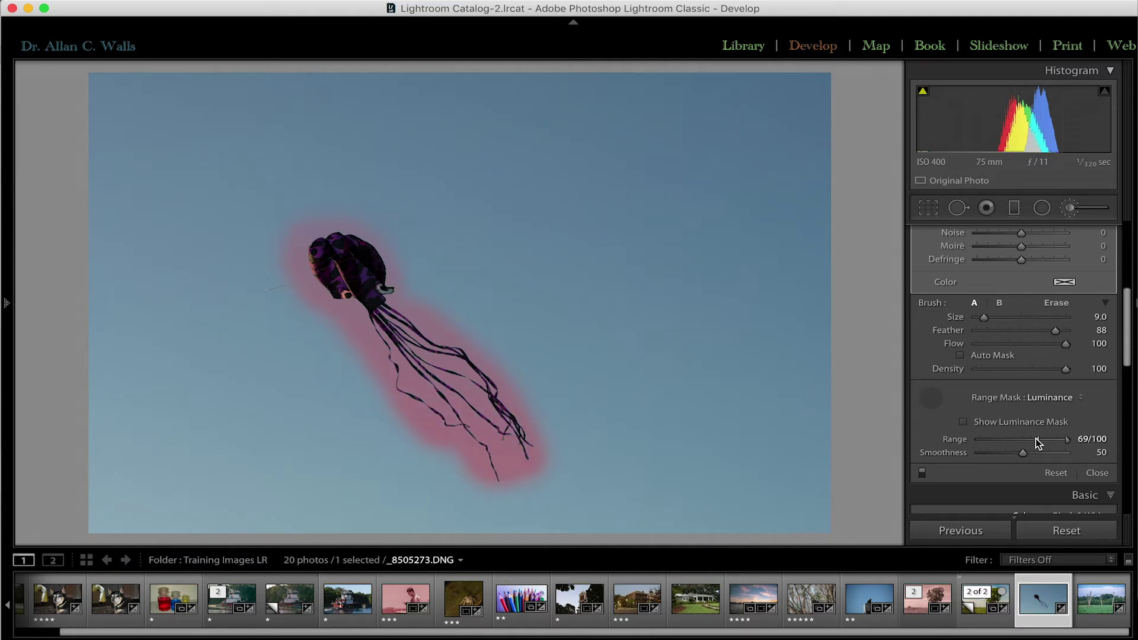
pyautogui.moveTo(1041, 448); pyautogui.dragTo(952, 445)
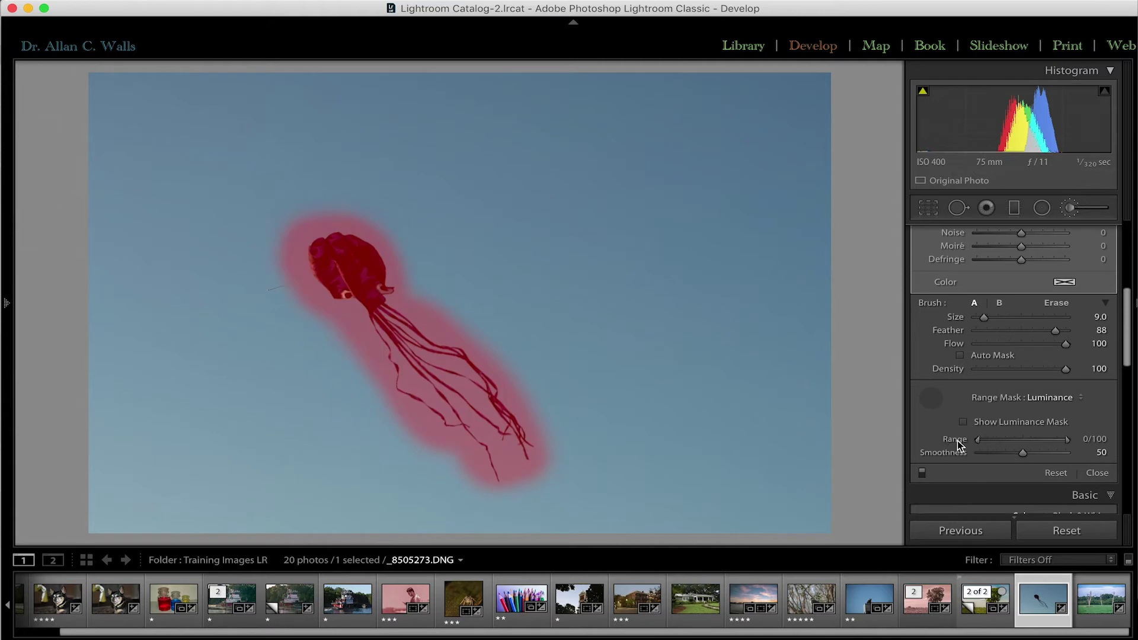
# Step: Narrow the kite mask's luminance range to 0/5 and, with the overlay hidden, raise the brush adjustment's Exposure to 2.10
pyautogui.moveTo(1067, 441); pyautogui.dragTo(982, 442)
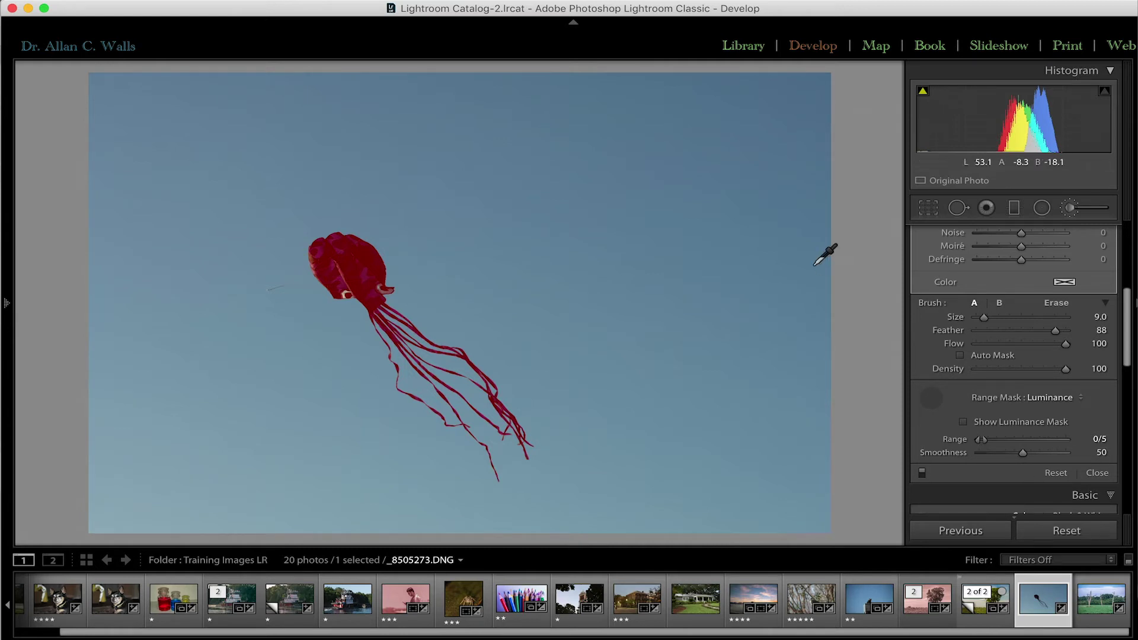
pyautogui.press('o')
pyautogui.scroll(8, 1029, 319)
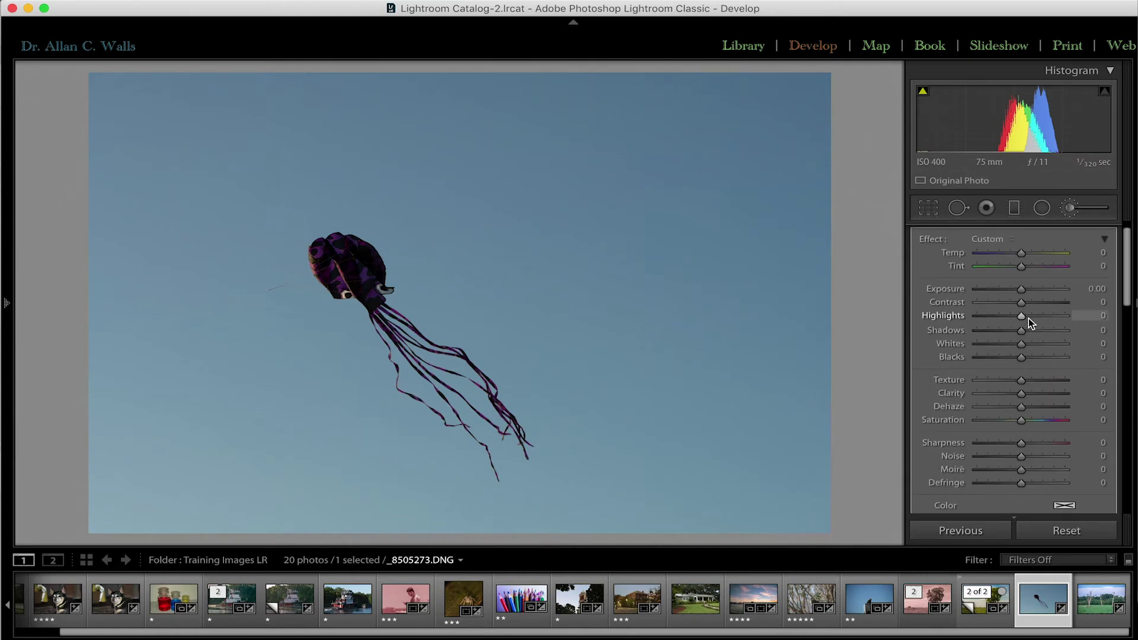
pyautogui.moveTo(1020, 309); pyautogui.dragTo(1044, 311)
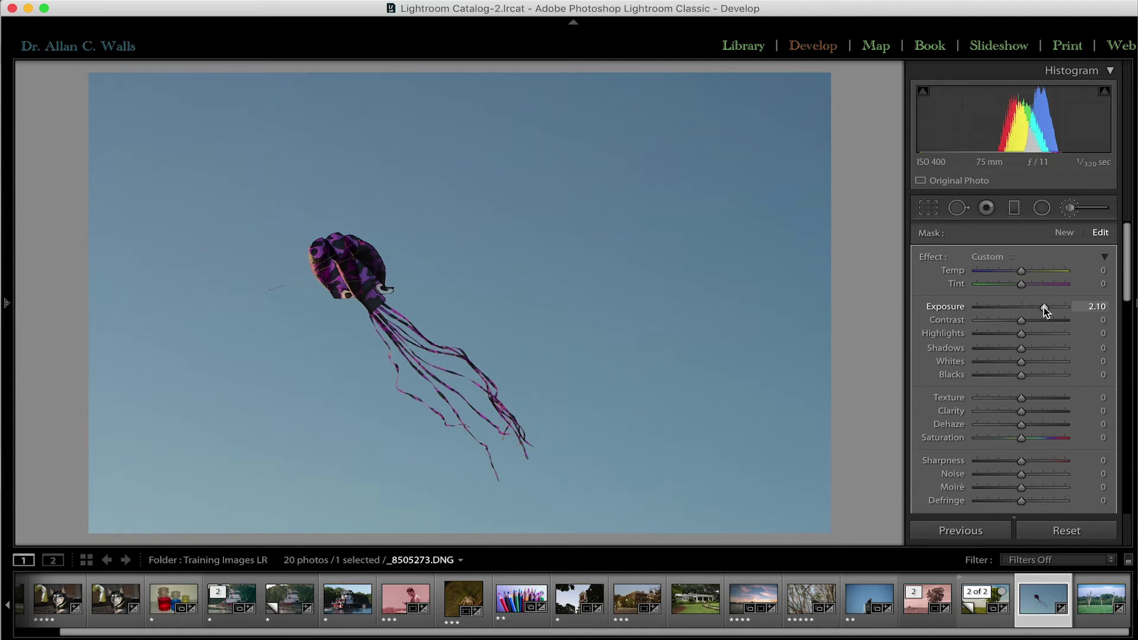